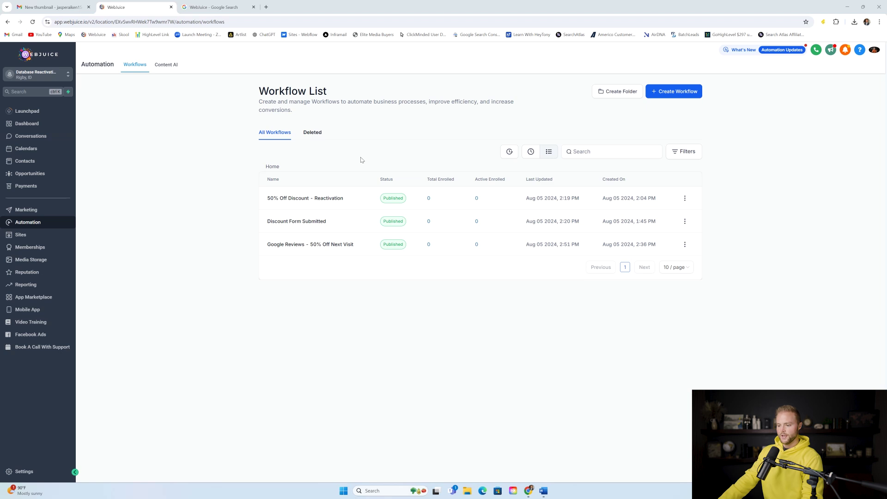
Open the '50% Off Discount - Reactivation' workflow from the Workflow List
left_click(293, 199)
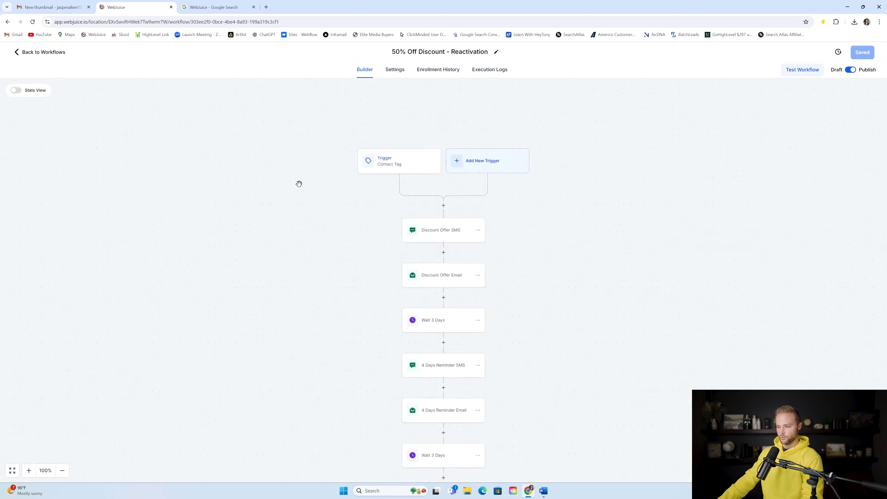
Confirm the trigger fires on the discount deal contact tag, then go to Contacts
left_click(394, 164)
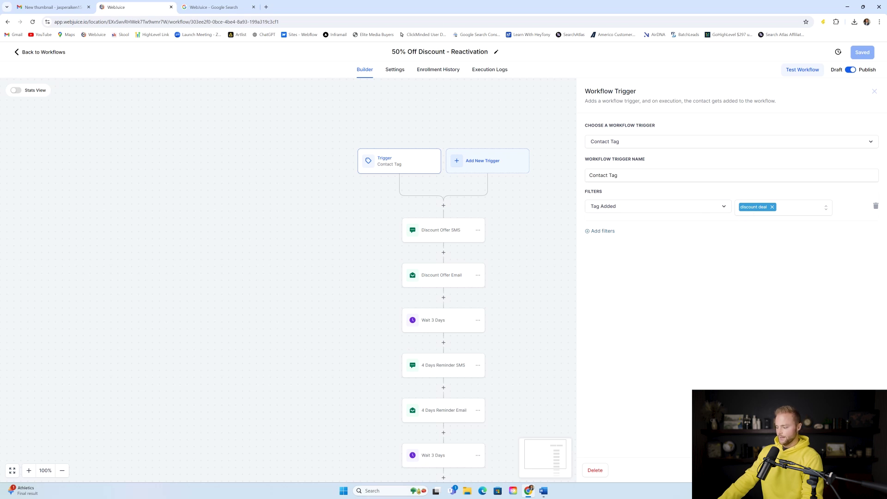
left_click(374, 126)
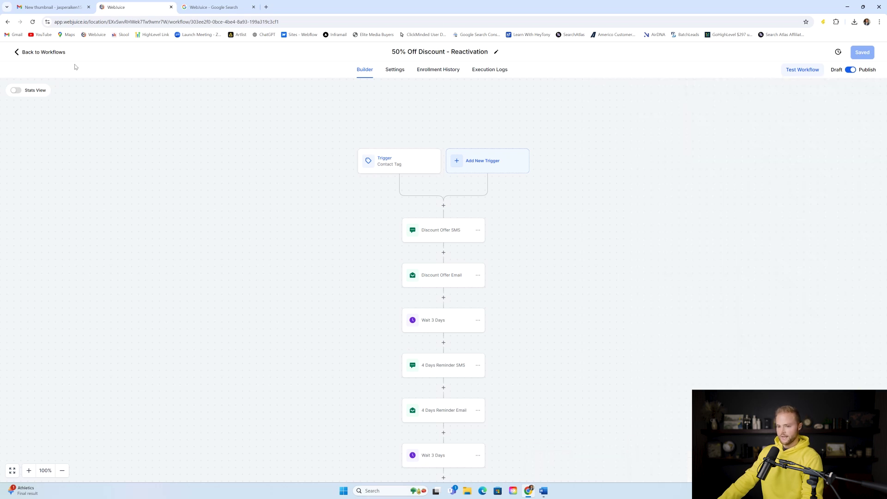
left_click(379, 160)
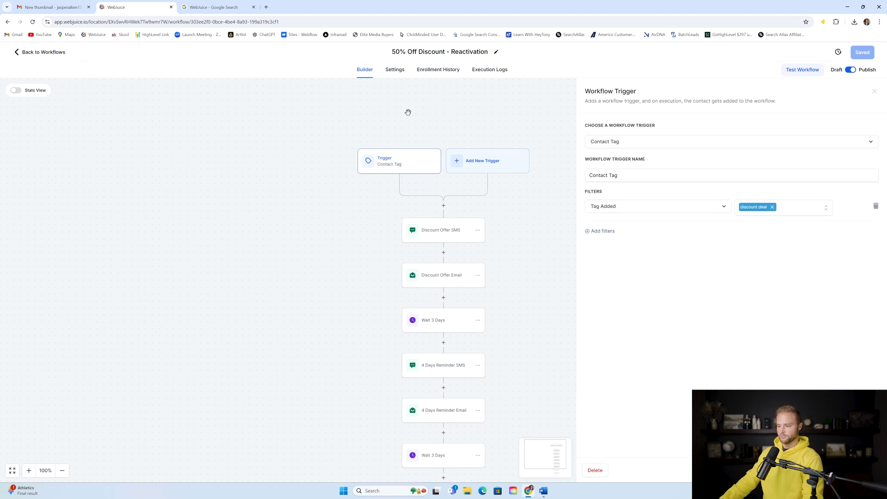
left_click(874, 92)
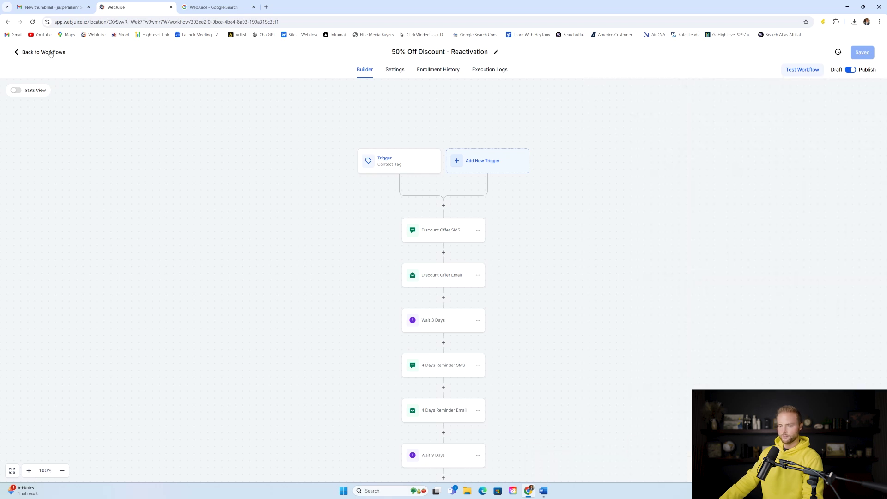
left_click(50, 52)
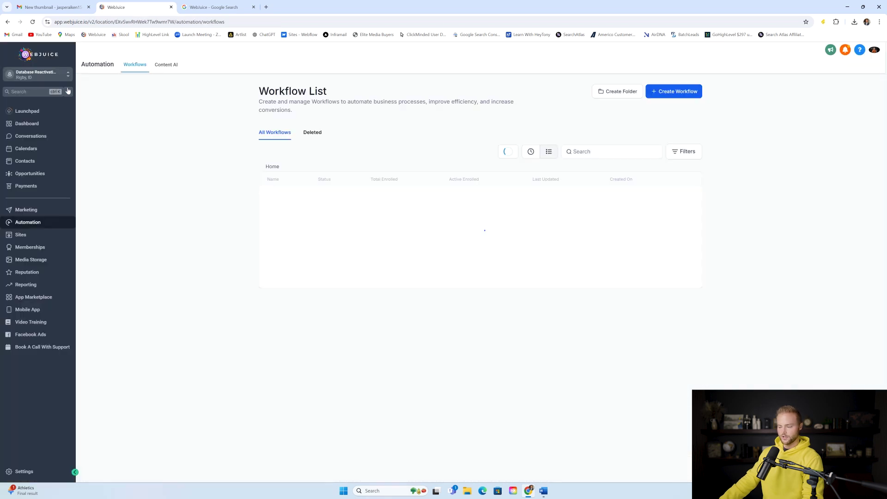
left_click(47, 165)
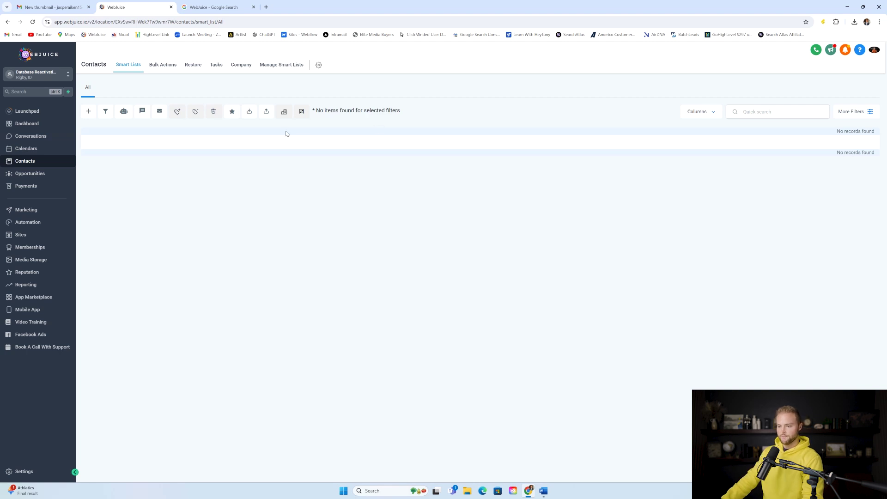
left_click(267, 112)
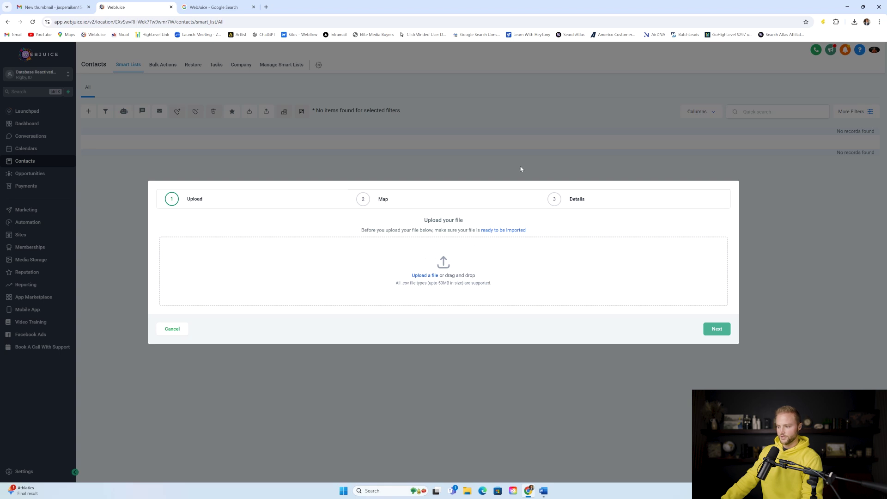
left_click(170, 328)
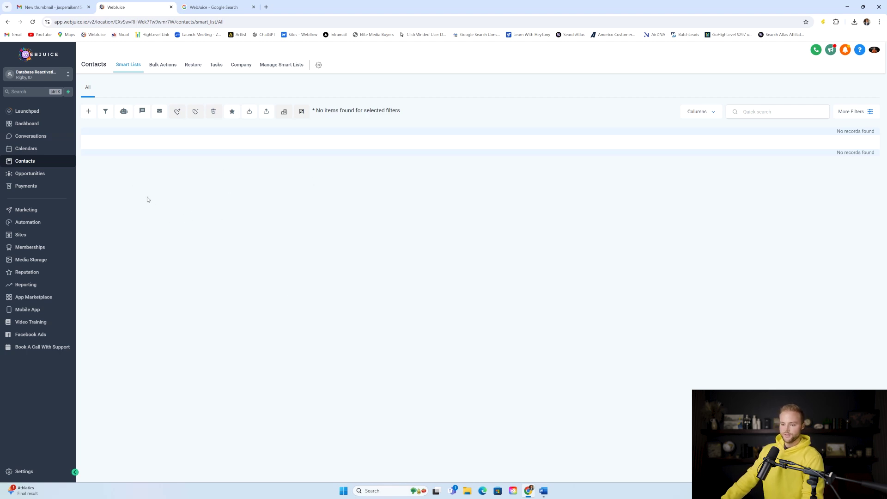
Create a new contact with the contact's first name, last name and phone number
left_click(88, 111)
left_click(362, 176)
left_click(480, 177)
left_click(404, 248)
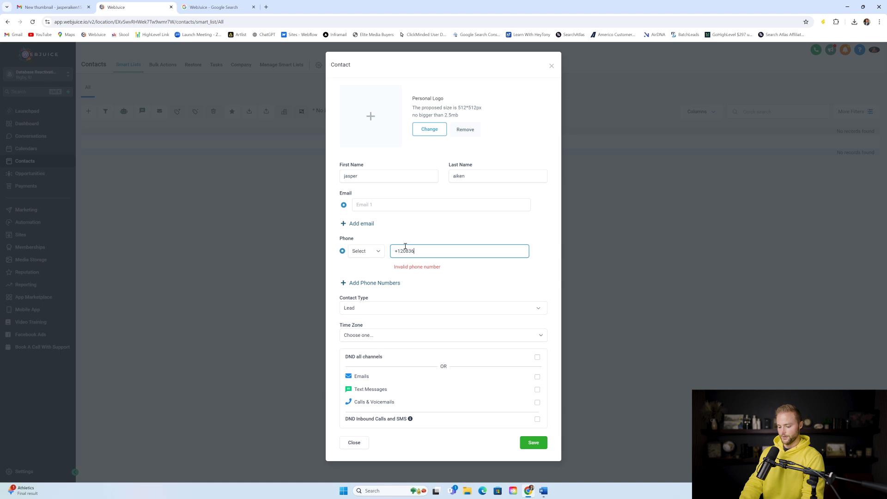
left_click(524, 430)
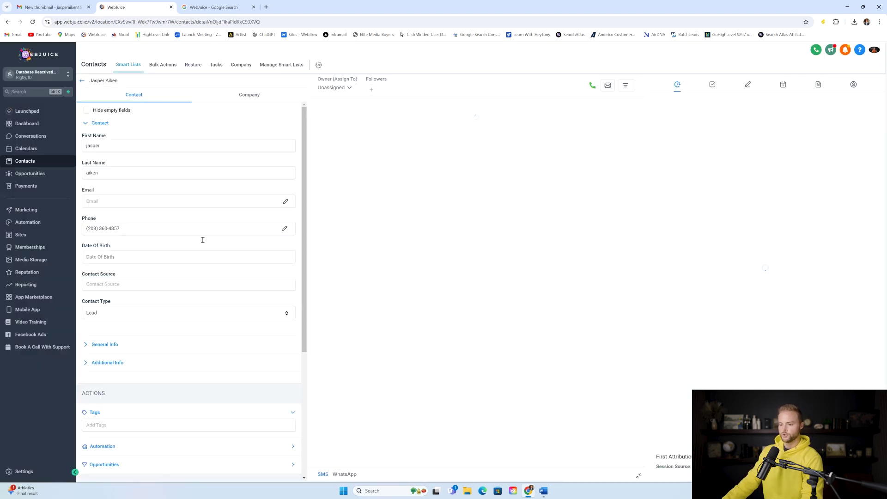
Go back and reopen Contacts so the new contact shows in the list
left_click(81, 82)
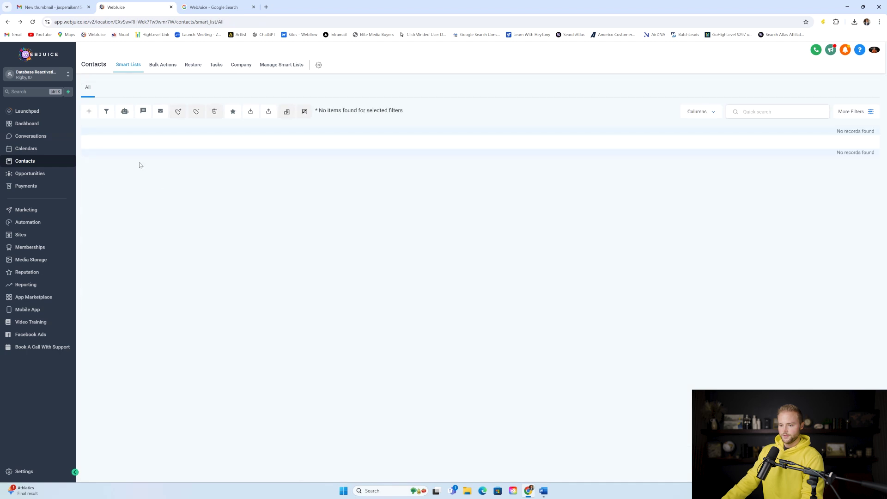
left_click(41, 149)
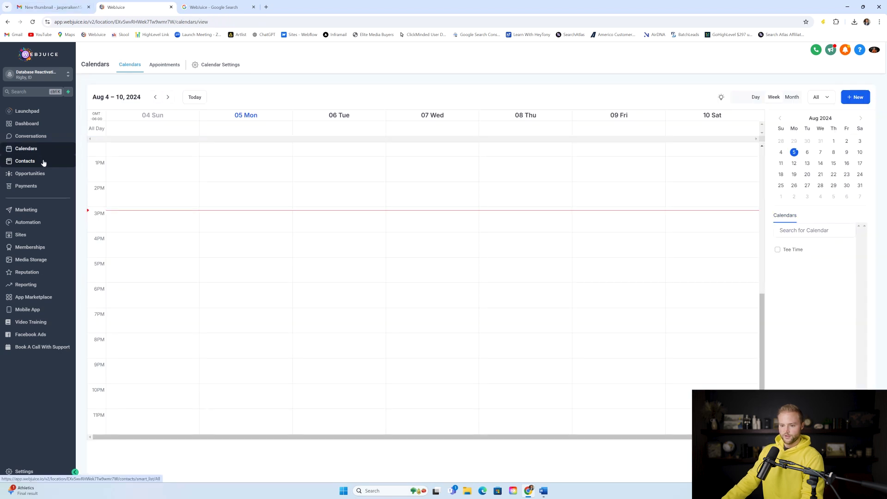
left_click(43, 160)
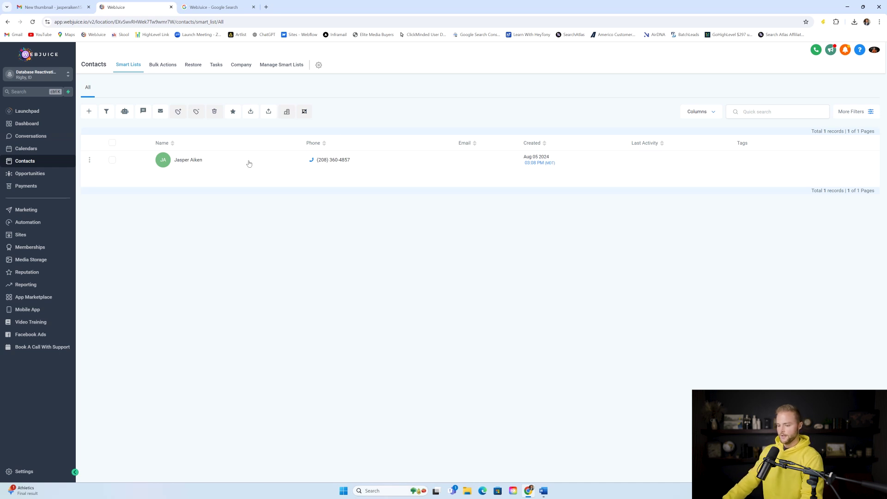
Tag all listed contacts with 'discount deal' through the bulk action 'Discount 8/5/24'
left_click(114, 144)
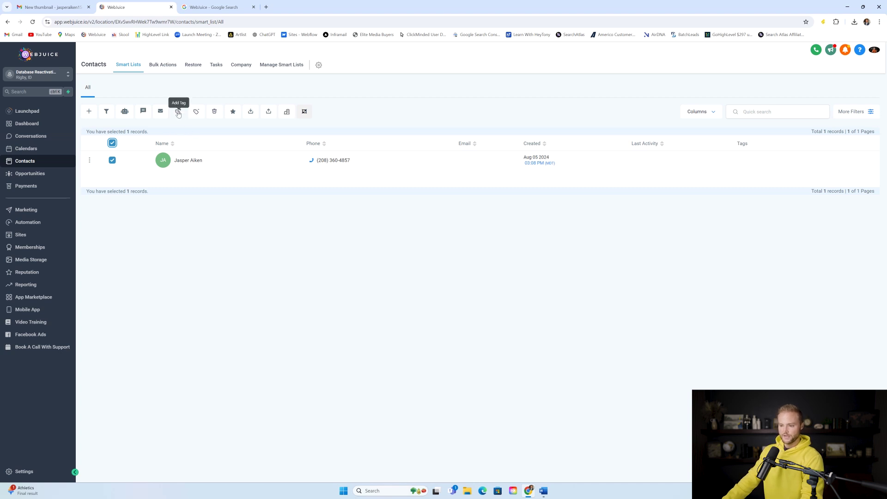
left_click(177, 113)
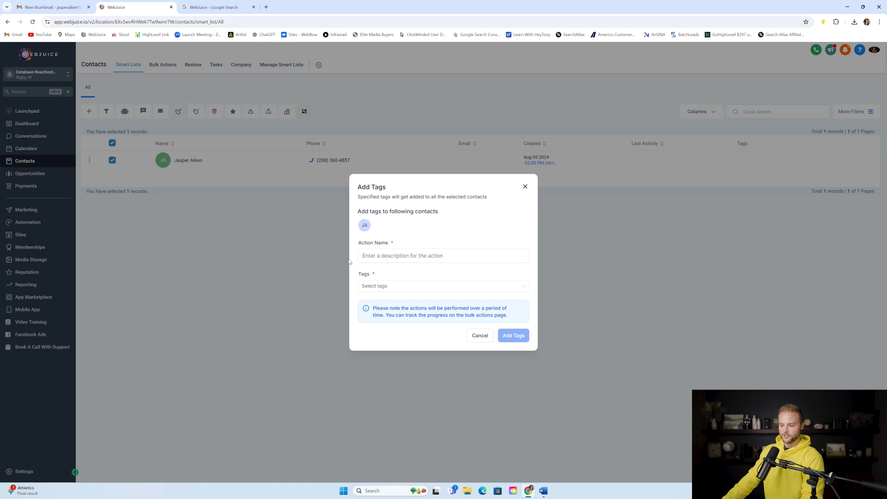
left_click(381, 257)
type("D")
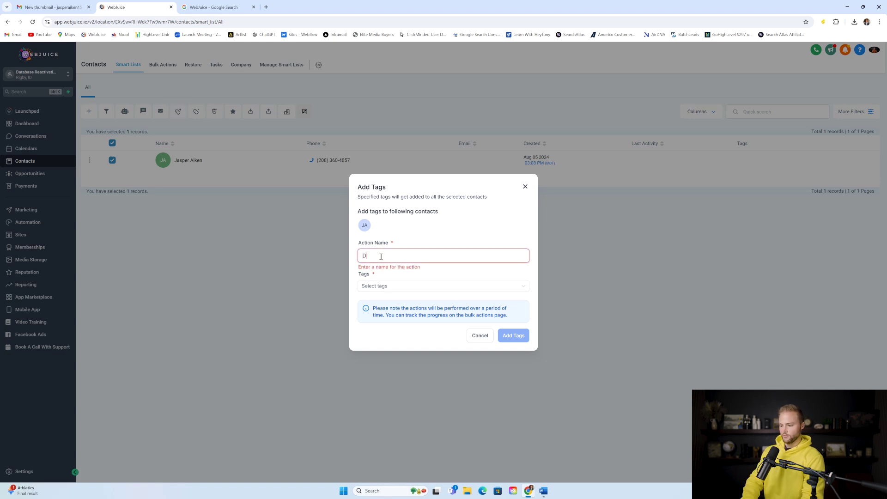
type("iscou")
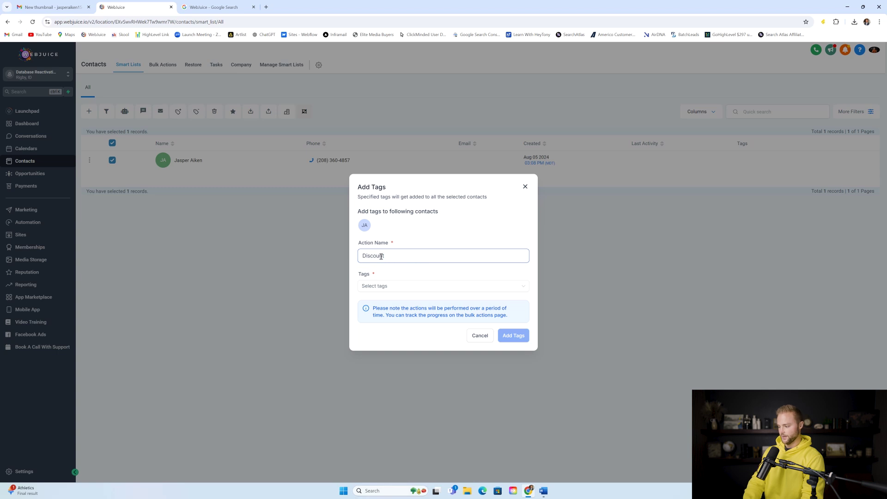
type("nt 8/5/2")
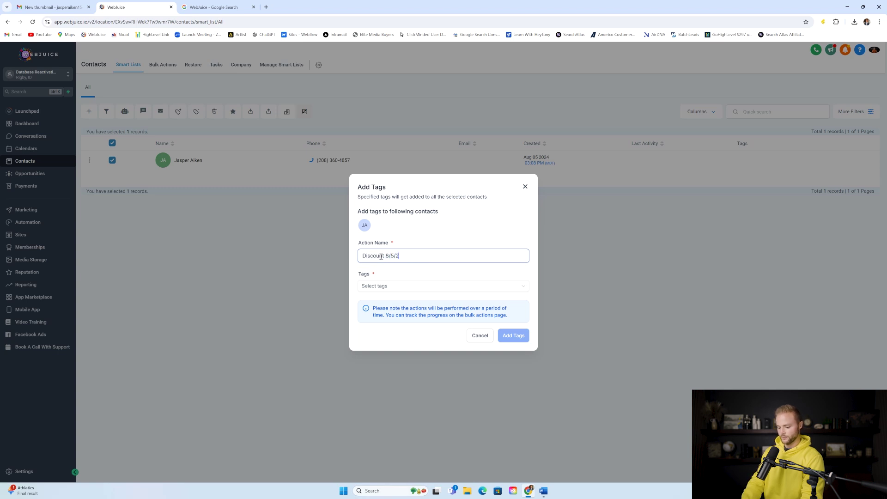
type("4")
left_click(386, 287)
left_click(385, 303)
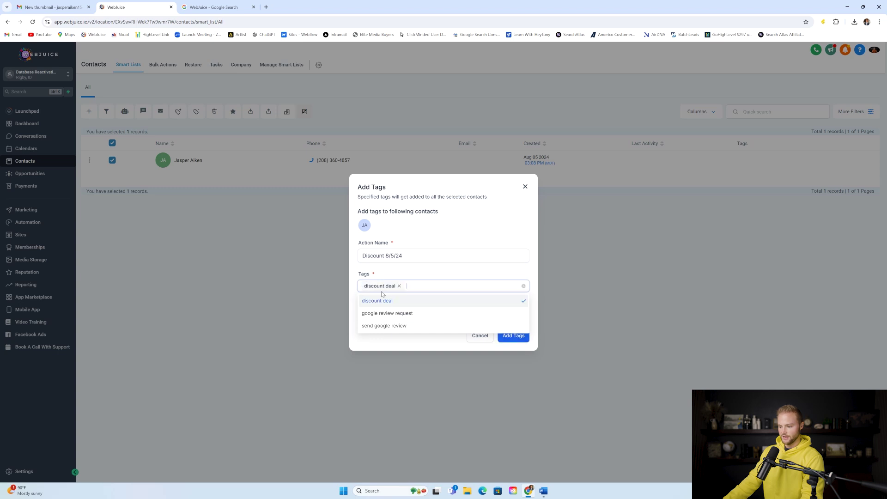
left_click(399, 290)
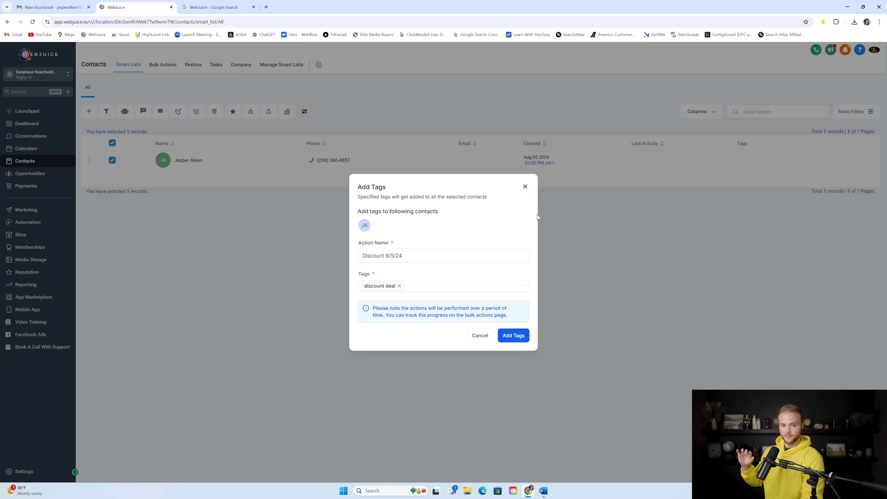
left_click(525, 186)
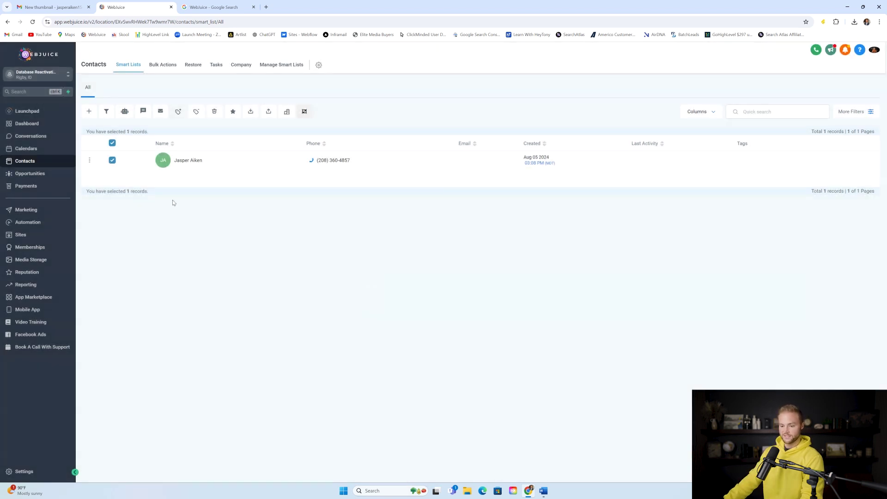
left_click(50, 223)
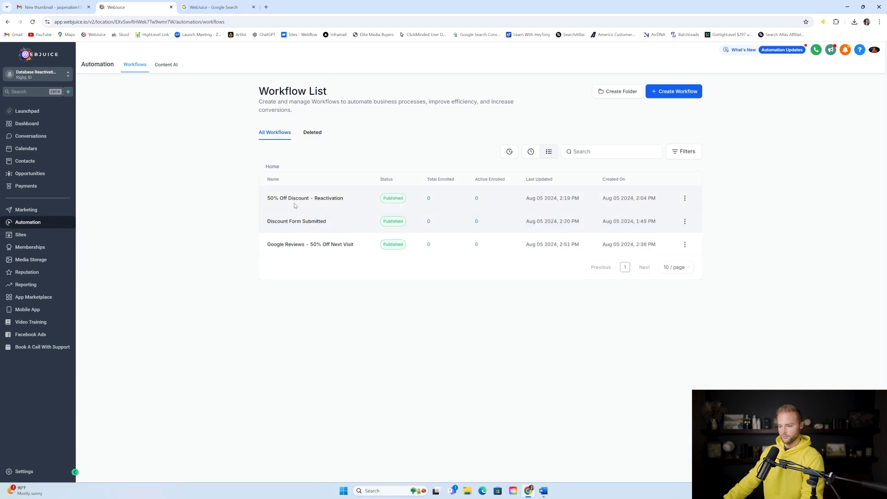
Reopen the reactivation workflow, check its trigger, and read the Discount Offer SMS
left_click(295, 199)
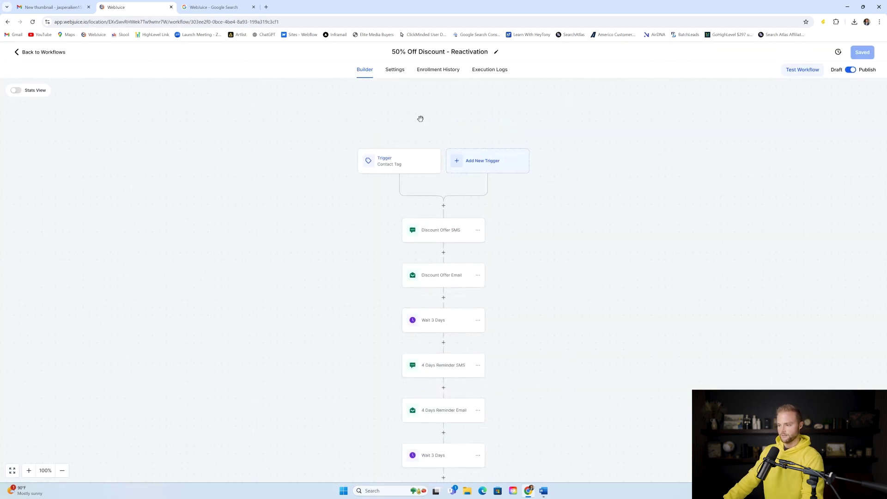
left_click(406, 161)
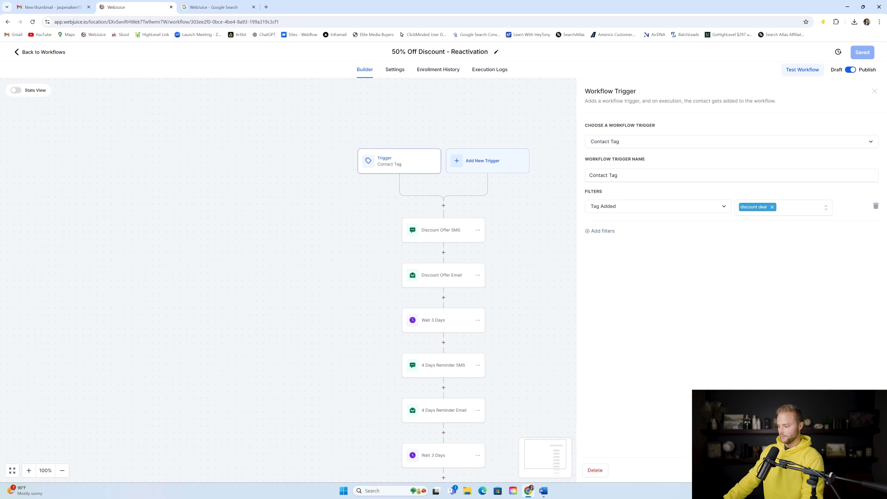
left_click(436, 236)
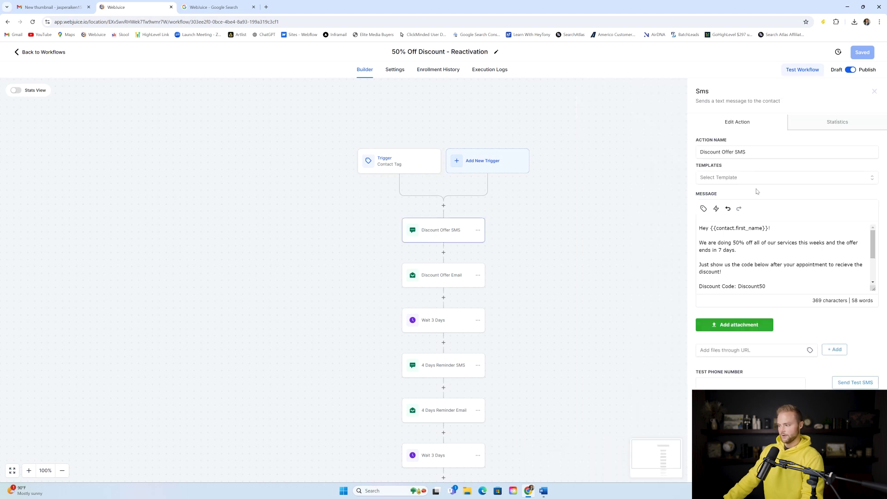
scroll(740, 239, "down", 2)
scroll(740, 248, "up", 2)
scroll(749, 268, "down", 1)
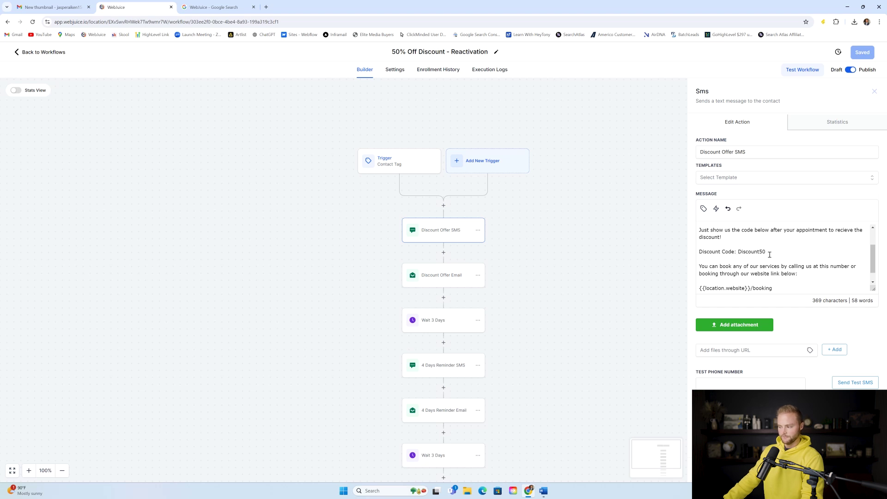
scroll(769, 255, "down", 1)
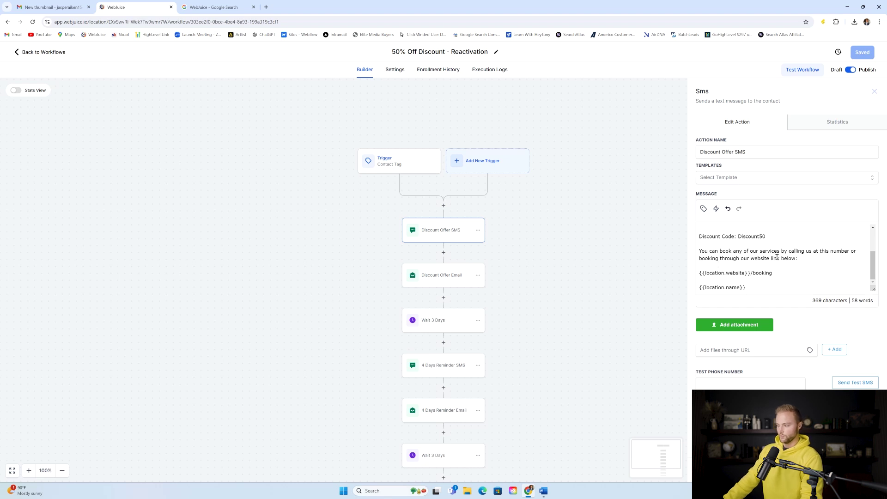
Inspect the SMS booking link and location name lines, then view the Discount Offer Email
left_click_drag(779, 276, 703, 272)
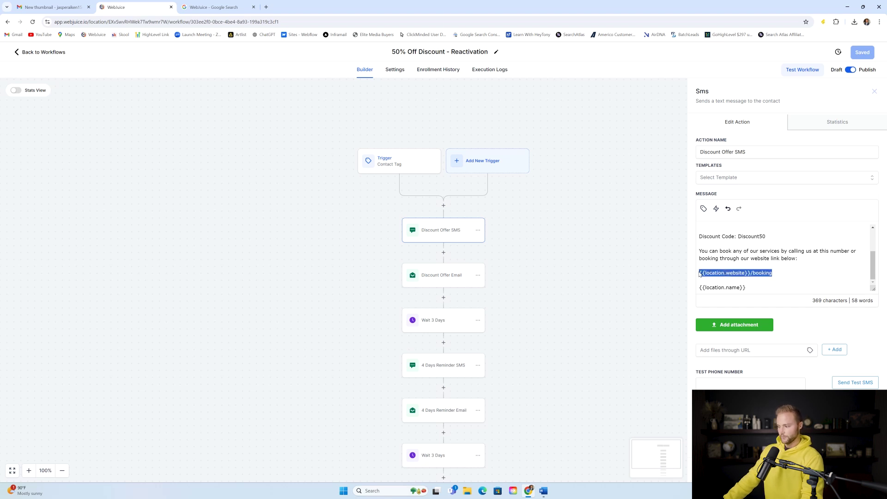
left_click(779, 276)
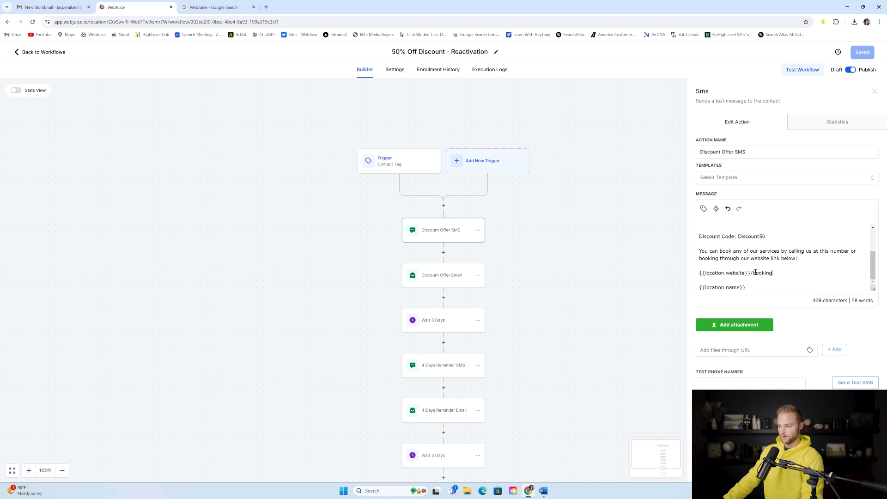
left_click_drag(745, 288, 698, 287)
key("Escape")
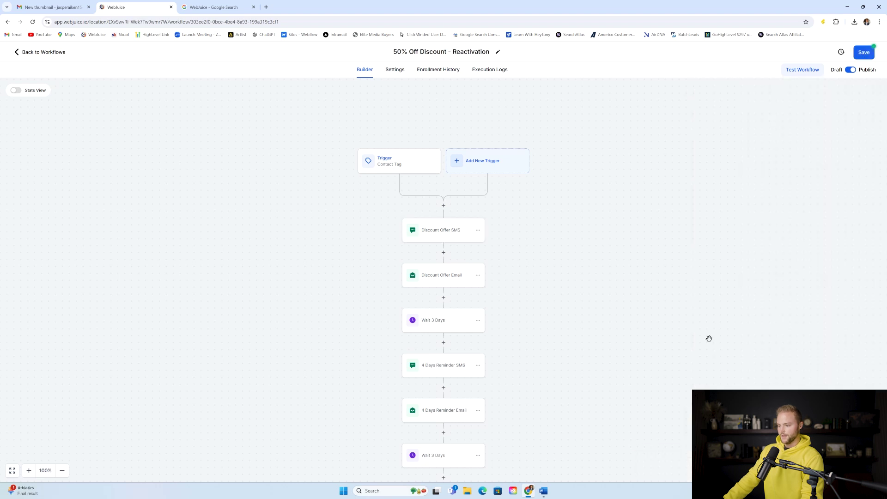
scroll(481, 223, "down", 2)
left_click(439, 249)
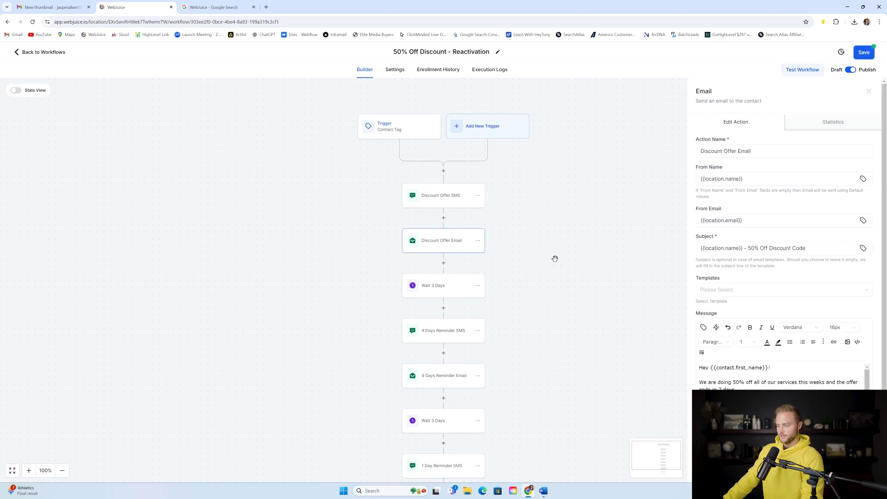
Read through the Discount Offer Email and the first Wait 3 Days step, closing each panel
scroll(758, 367, "down", 1)
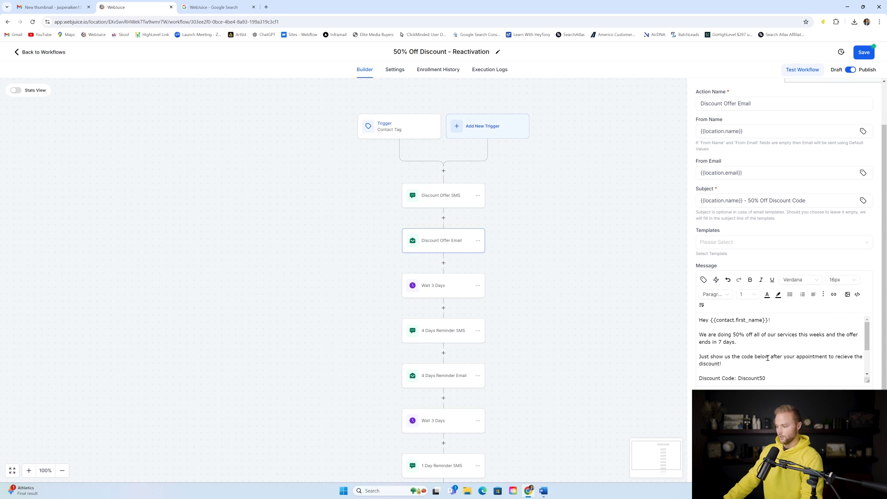
scroll(765, 359, "down", 1)
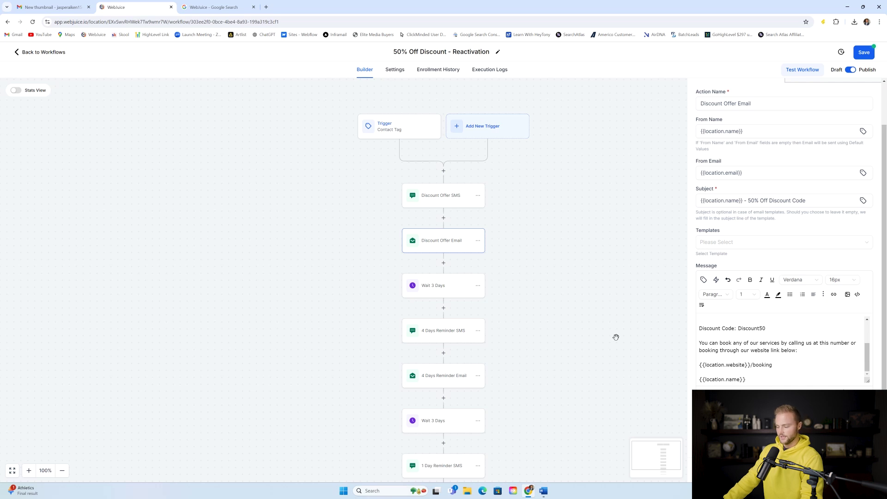
left_click(622, 266)
scroll(621, 267, "down", 1)
left_click(439, 234)
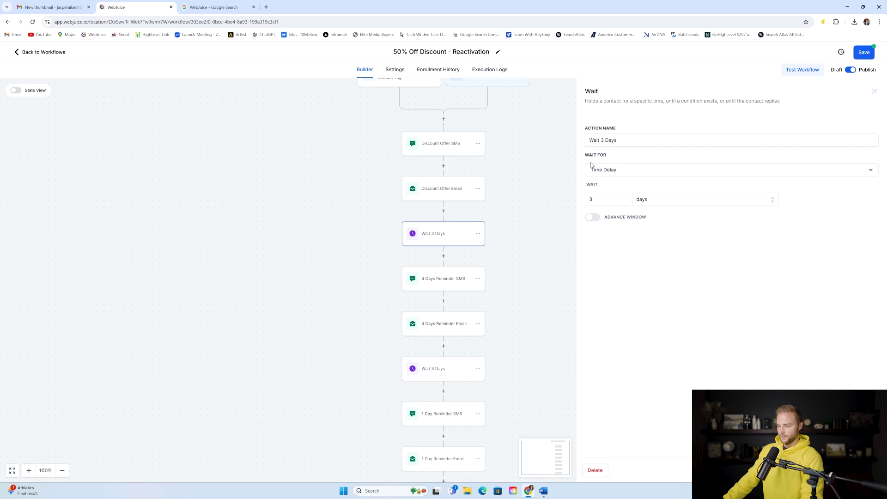
left_click(588, 282)
scroll(588, 282, "up", 1)
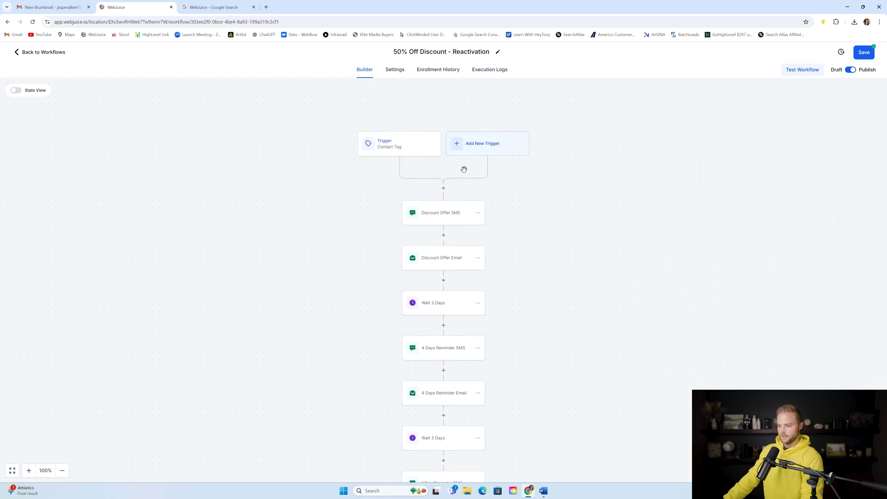
scroll(585, 205, "down", 2)
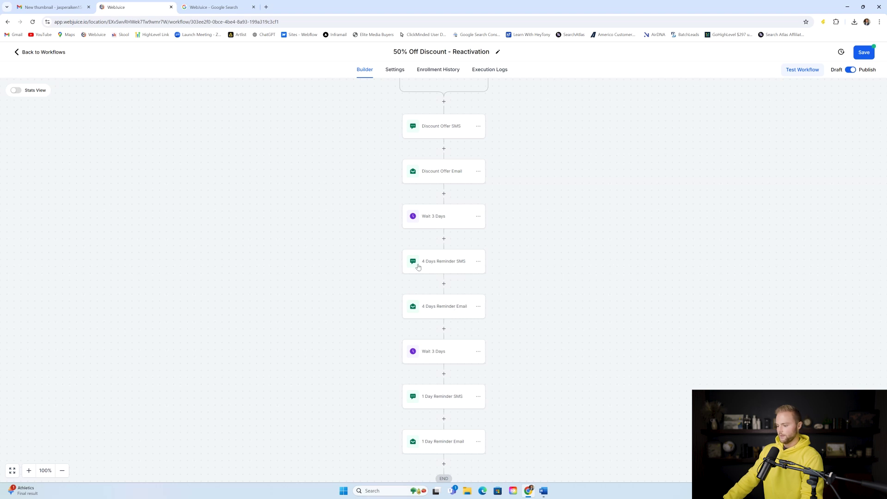
Review the 4 Days Reminder SMS, 4 Days Reminder Email and second Wait 3 Days steps
left_click(468, 257)
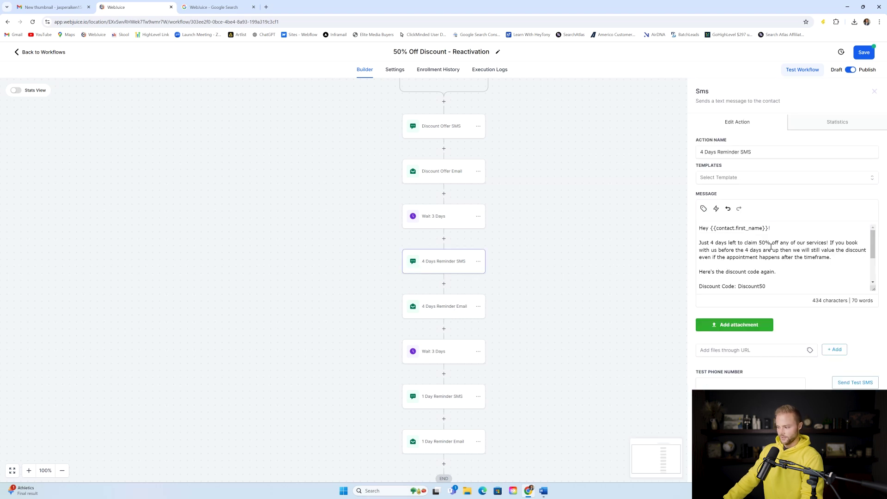
scroll(762, 242, "down", 1)
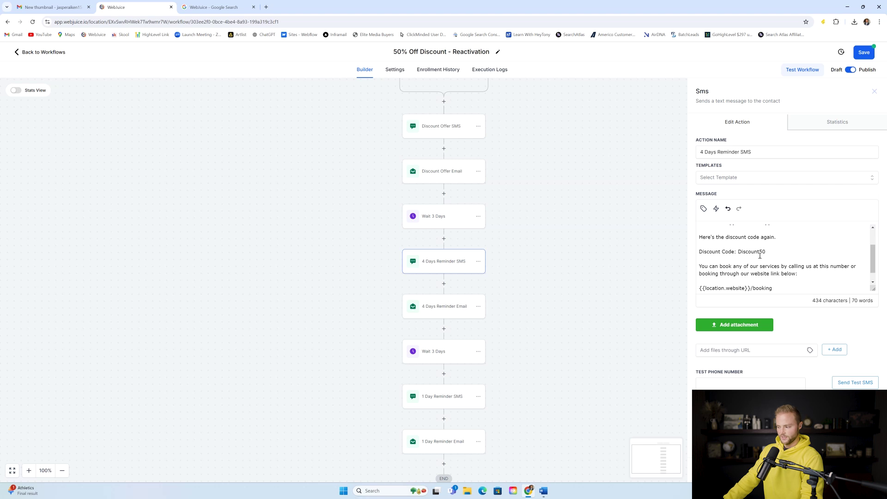
scroll(759, 255, "down", 1)
left_click(448, 314)
scroll(793, 283, "down", 1)
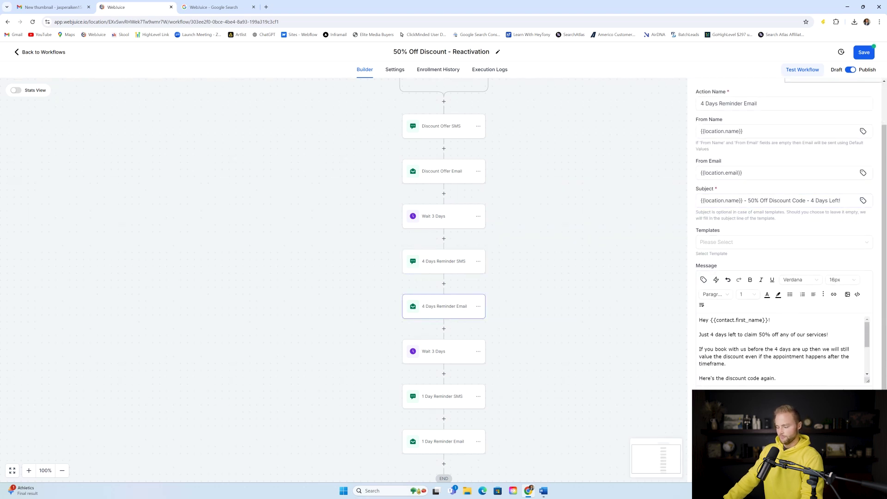
left_click(652, 334)
scroll(556, 240, "down", 2)
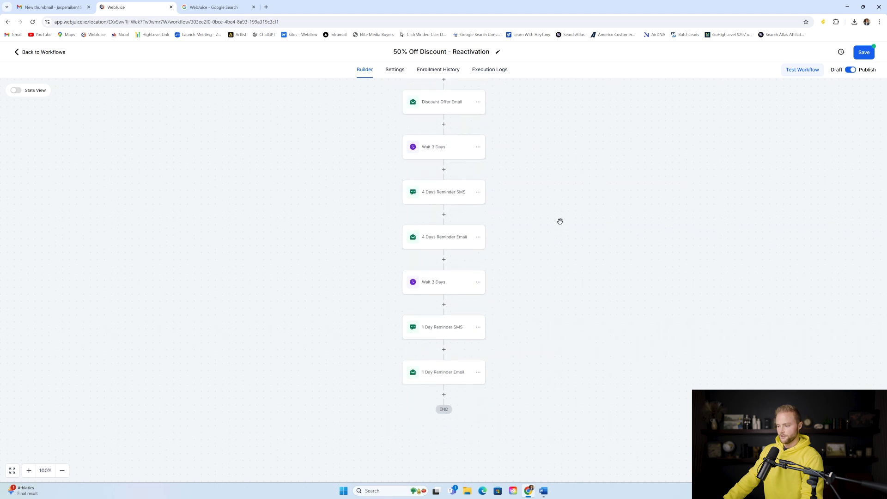
left_click(440, 286)
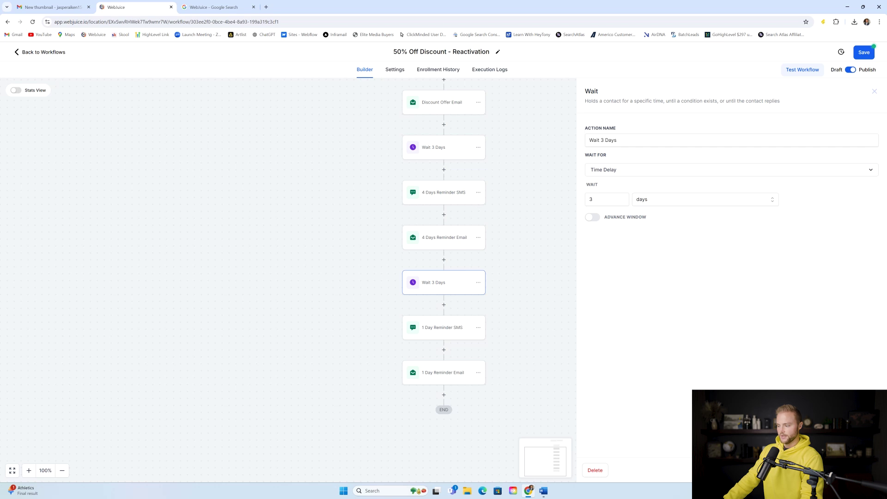
left_click(457, 298)
scroll(455, 297, "down", 1)
Check the 1 Day Reminder SMS and Email, then save the workflow and go back
left_click(451, 294)
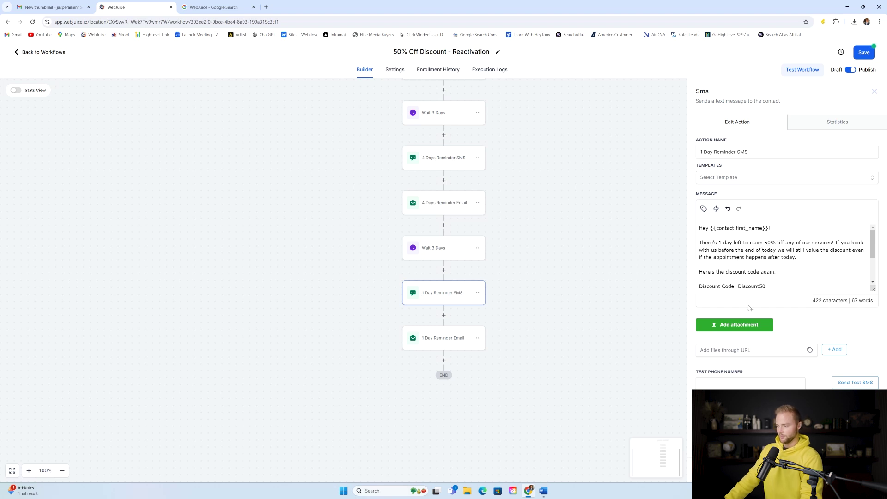
scroll(785, 276, "down", 2)
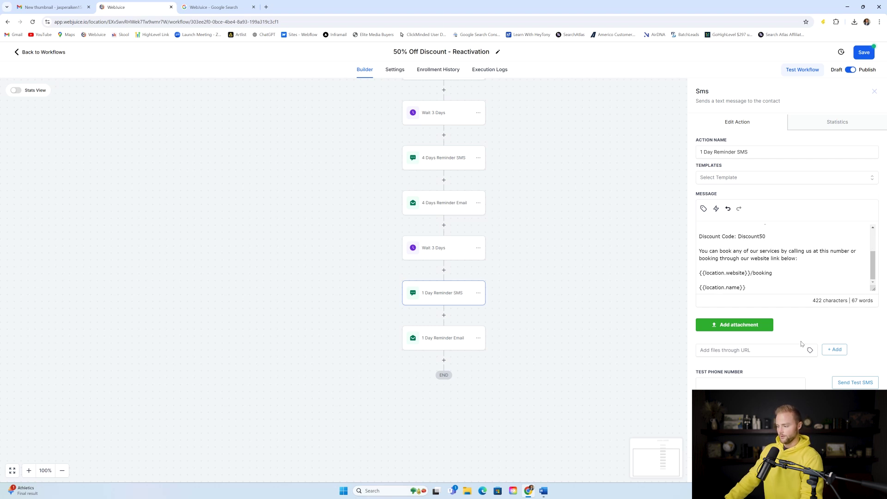
left_click(447, 343)
left_click(447, 341)
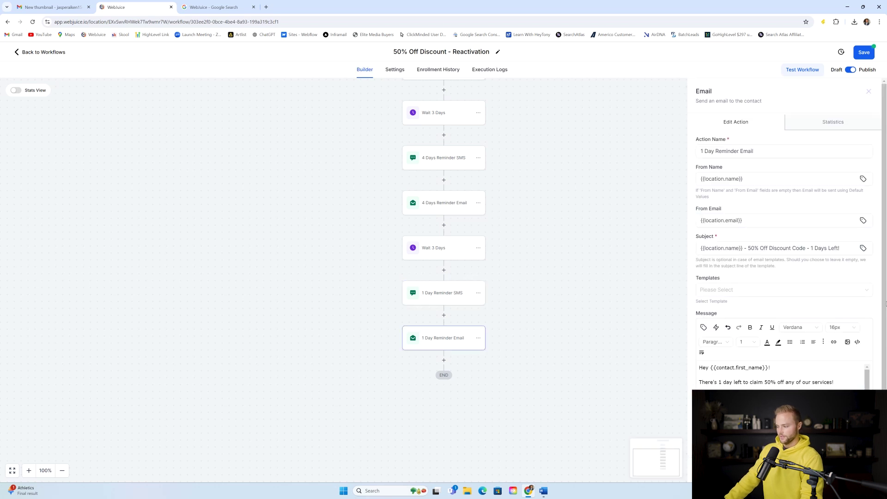
scroll(879, 329, "down", 1)
scroll(808, 336, "down", 4)
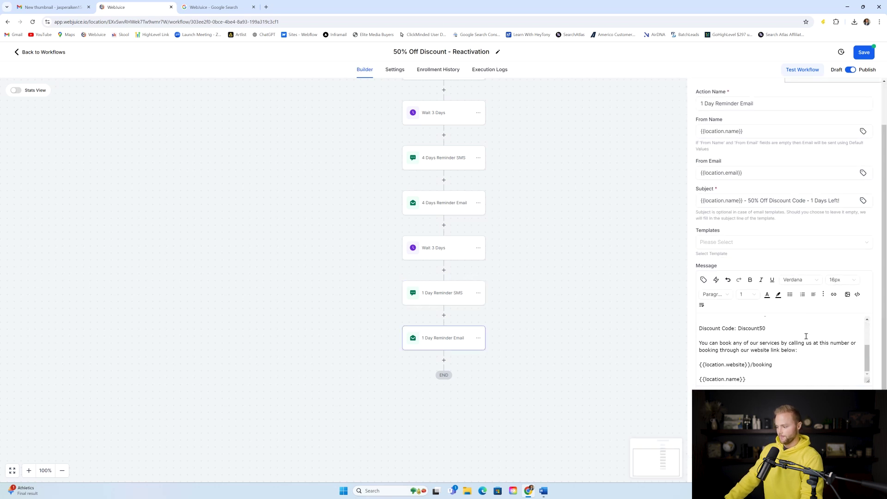
scroll(809, 334, "up", 4)
left_click(459, 258)
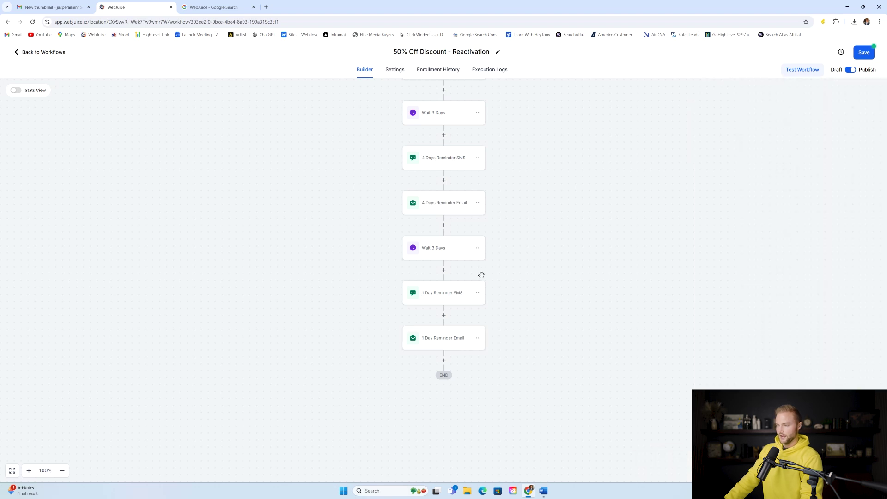
scroll(501, 264, "up", 2)
scroll(526, 260, "up", 5)
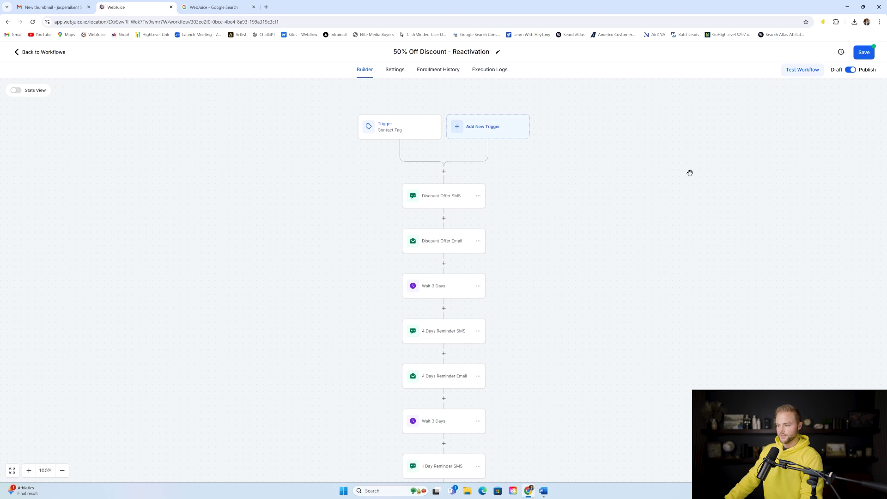
left_click(862, 52)
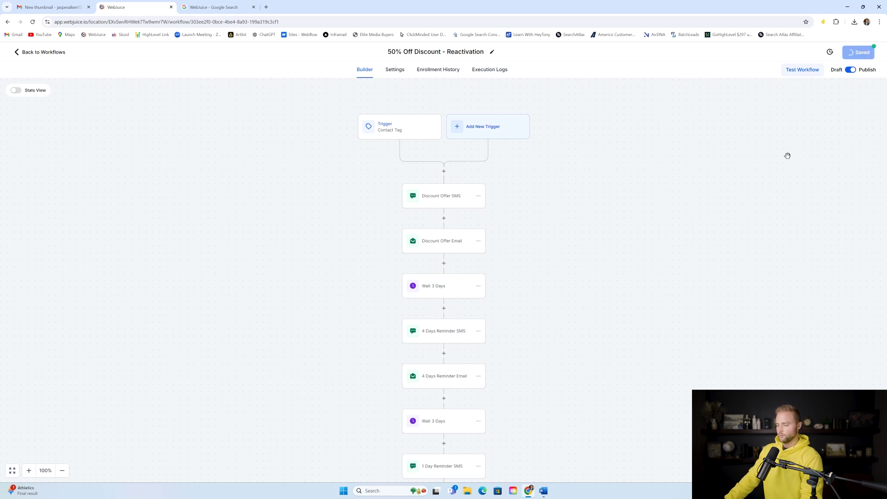
left_click(41, 55)
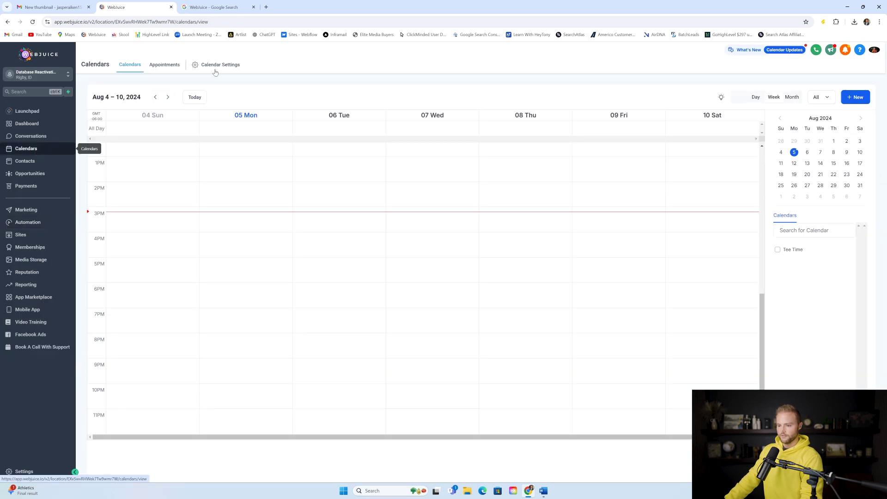
Rename the Tee Time calendar to 'Appts' in Calendar Settings and save it
left_click(215, 65)
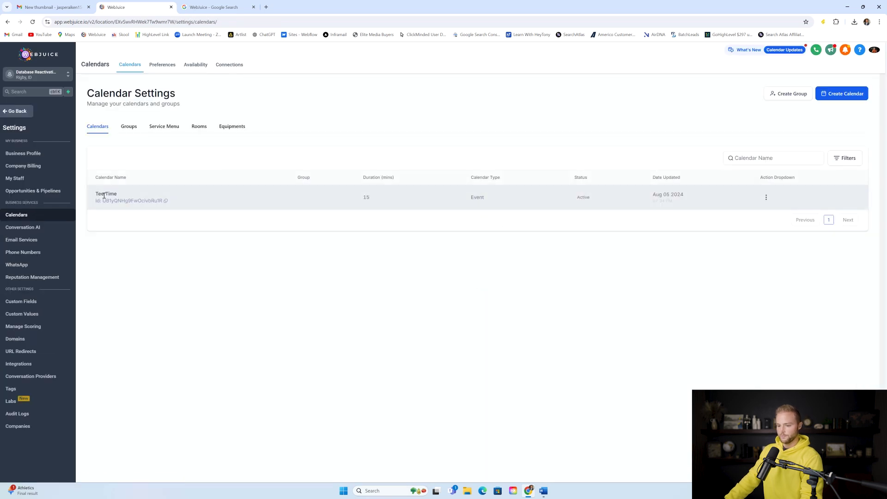
left_click(766, 197)
left_click(751, 124)
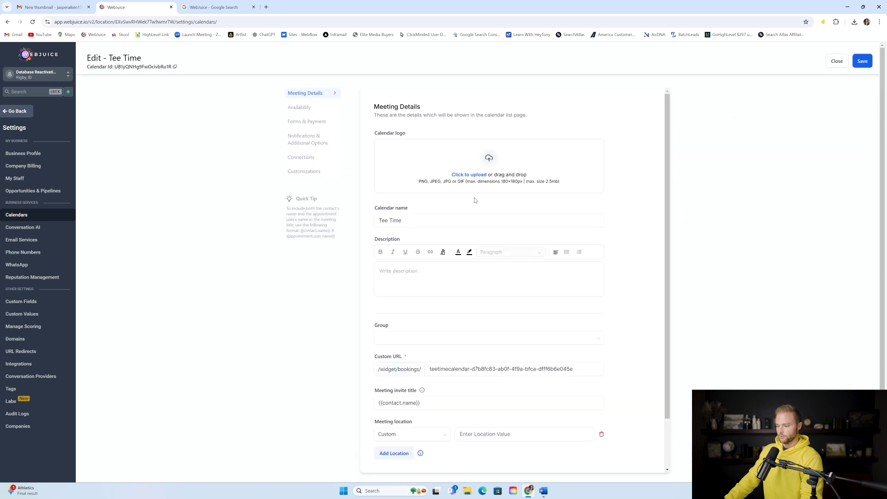
double_click(406, 225)
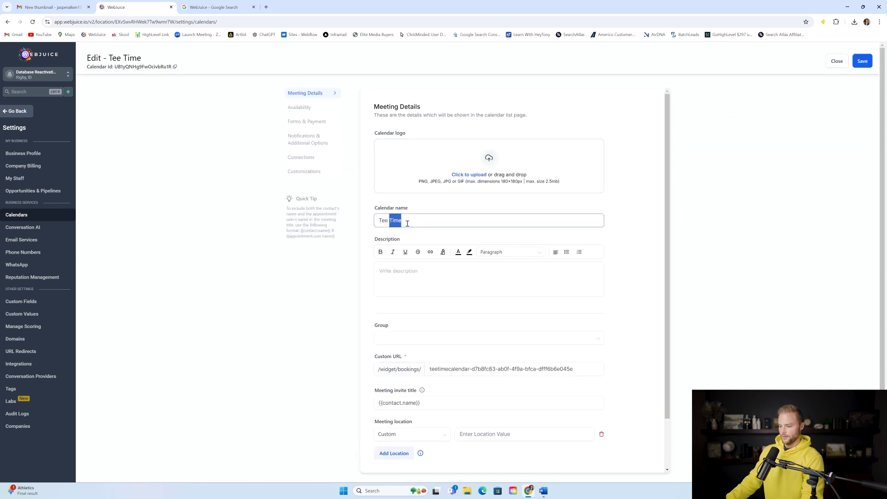
left_click(416, 218)
triple_click(396, 221)
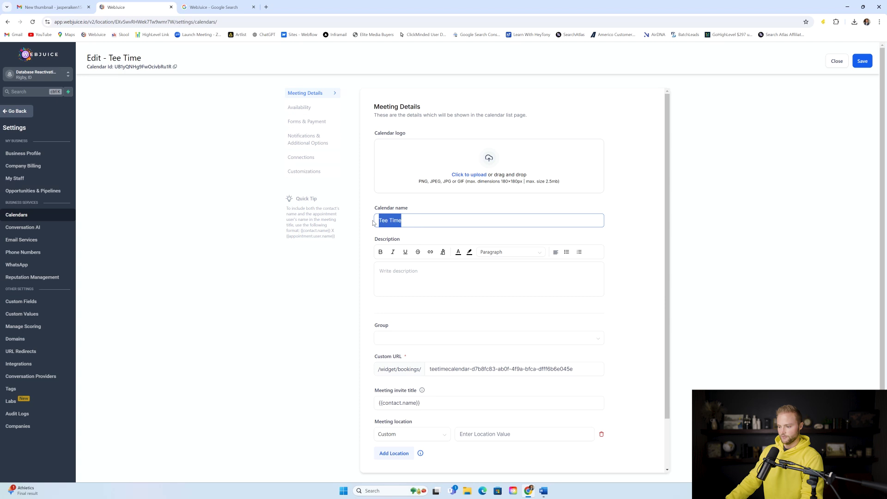
type("Appts")
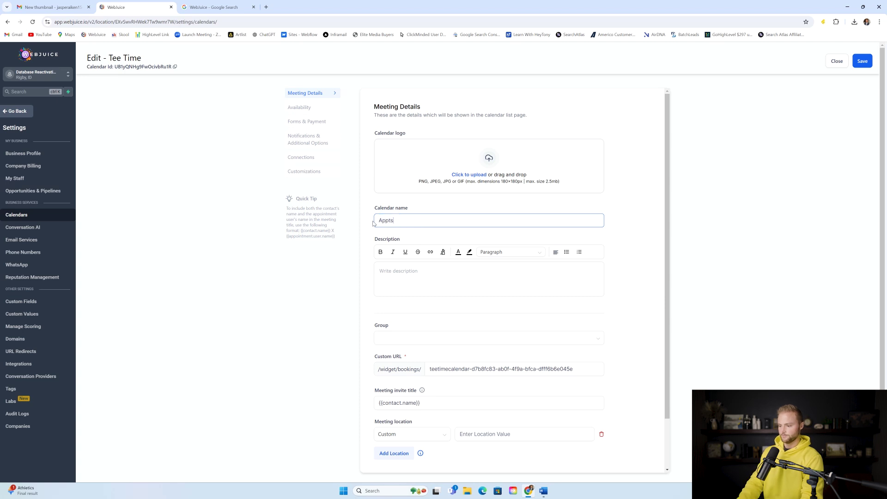
scroll(589, 217, "down", 2)
scroll(589, 217, "up", 2)
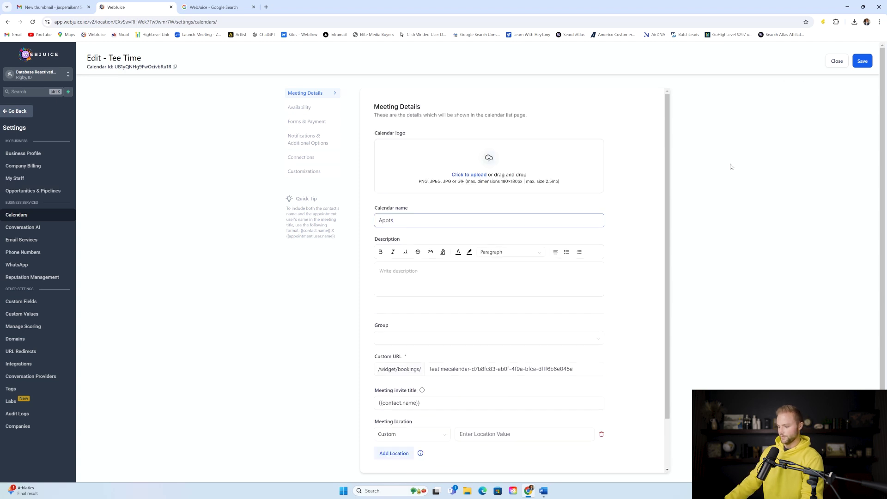
left_click(863, 61)
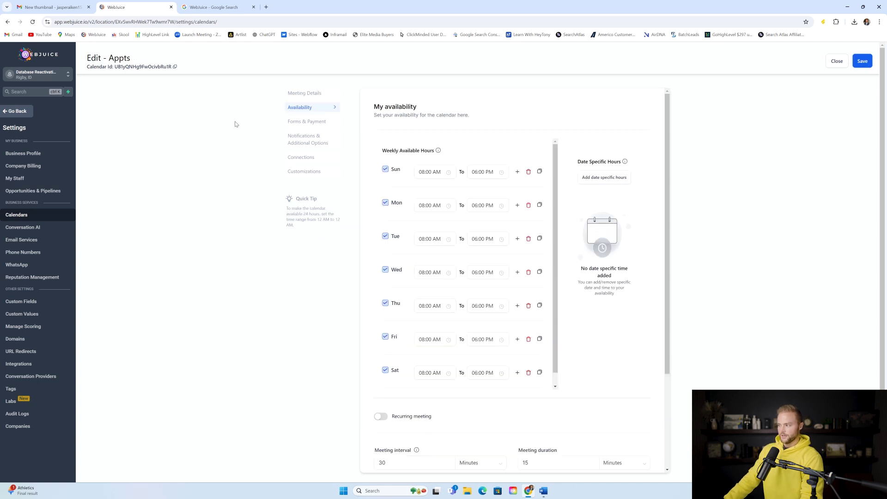
left_click(20, 111)
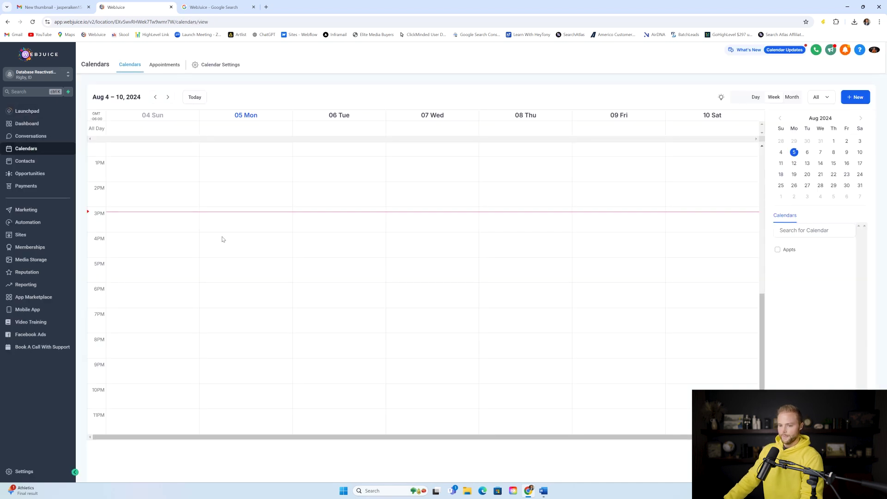
left_click(50, 222)
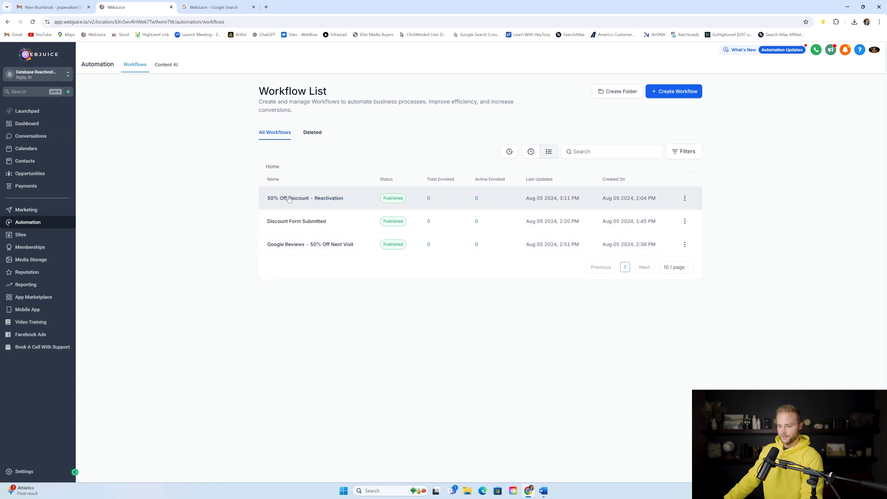
Create a new blank workflow from scratch
left_click(313, 200)
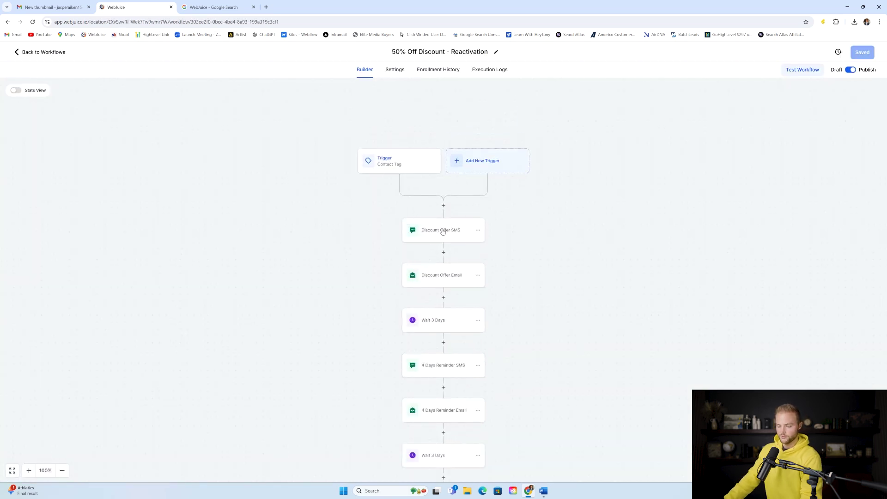
left_click(40, 52)
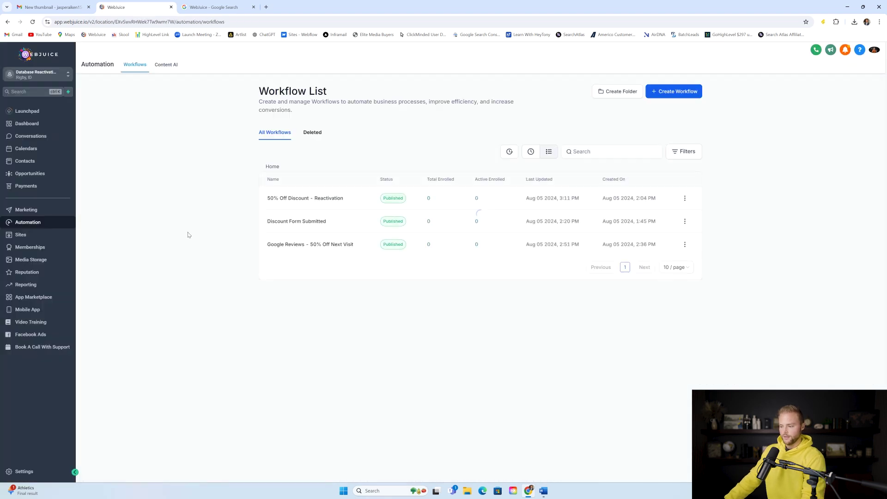
left_click(675, 94)
left_click(665, 109)
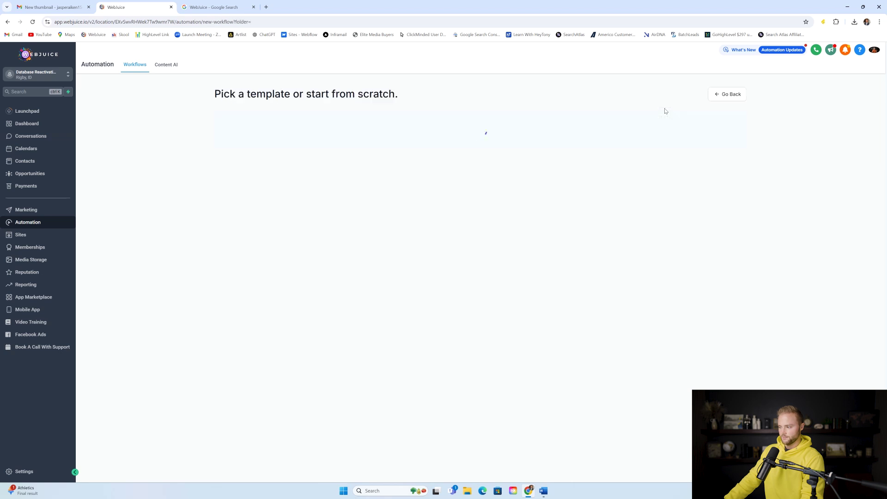
left_click(361, 193)
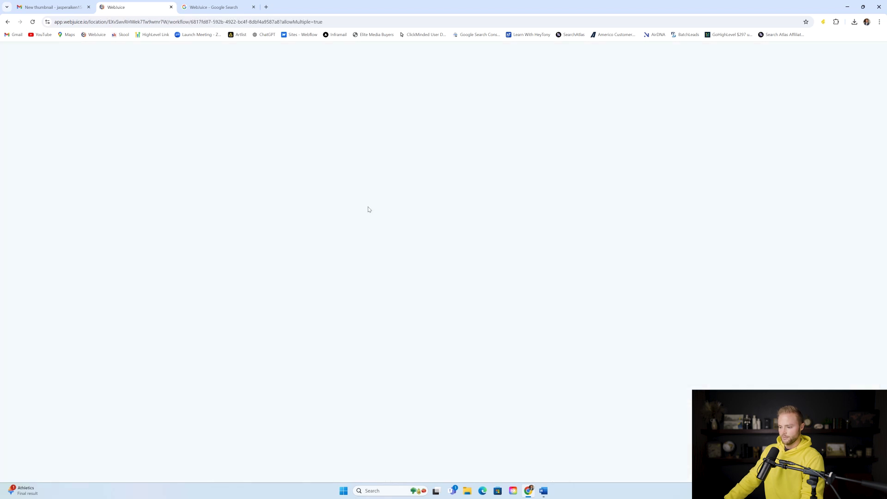
Title the workflow 'Appts' and acknowledge the Allow Re-entry notice
left_click(450, 53)
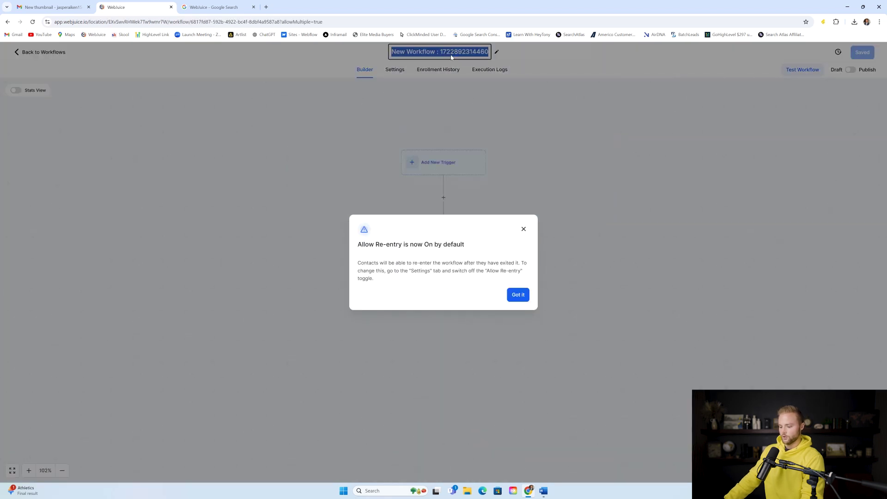
type("Appts")
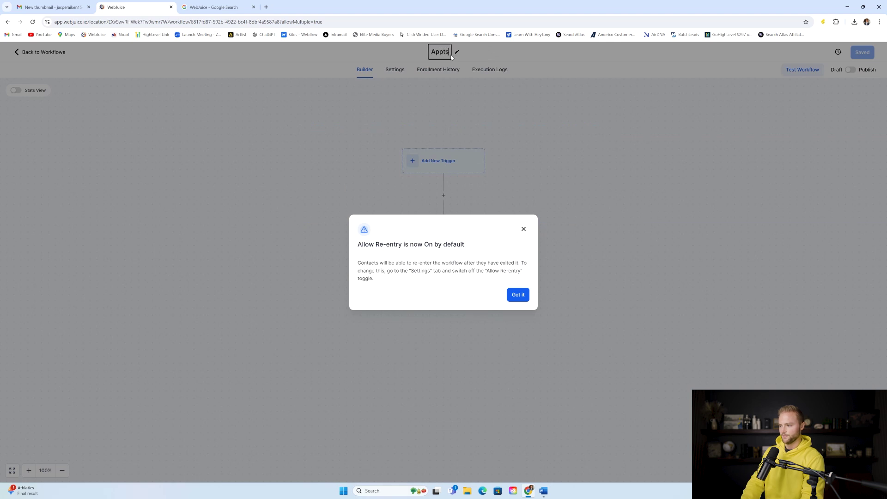
left_click(517, 292)
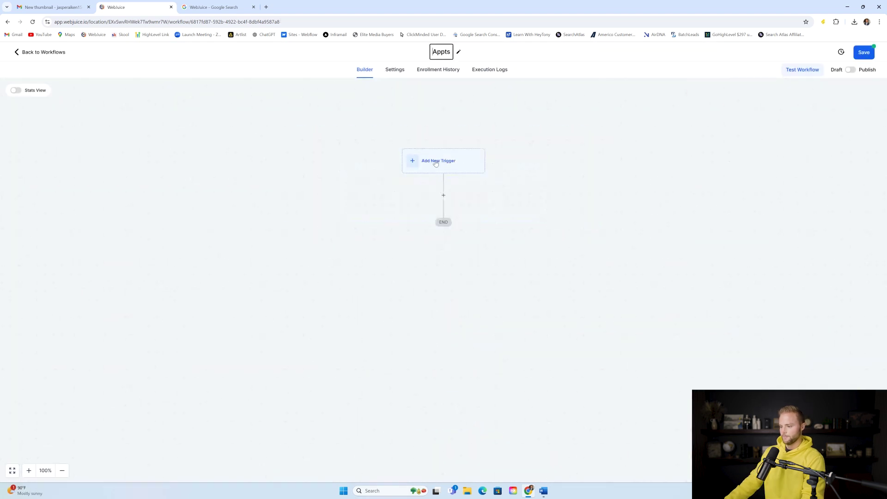
Add an Appointment Status trigger filtered to appointment status 'new'
type("app")
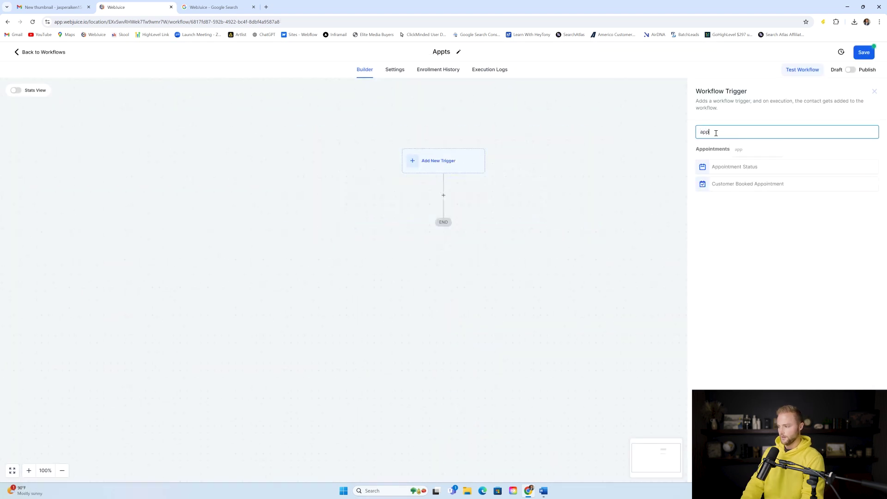
left_click(739, 165)
left_click(601, 226)
left_click(624, 227)
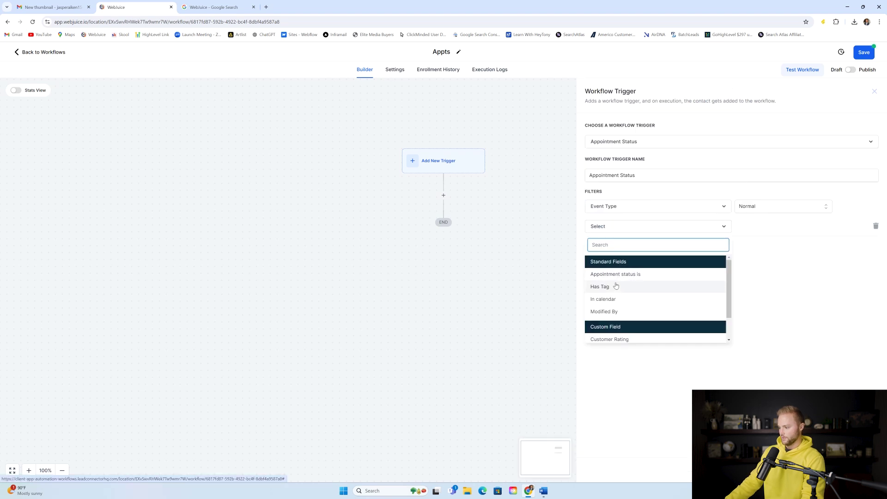
left_click(617, 277)
left_click(748, 226)
left_click(754, 258)
Restrict the trigger to the Appts calendar and save it
left_click(606, 248)
left_click(628, 254)
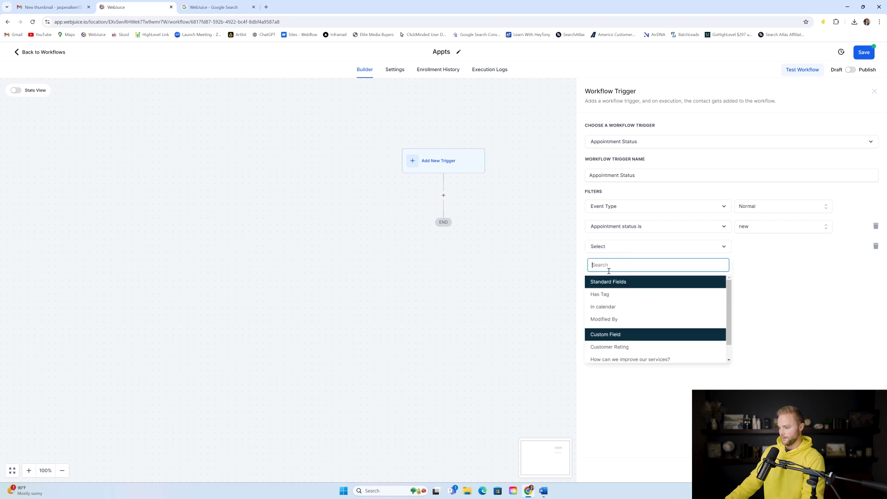
left_click(599, 304)
left_click(757, 245)
left_click(746, 279)
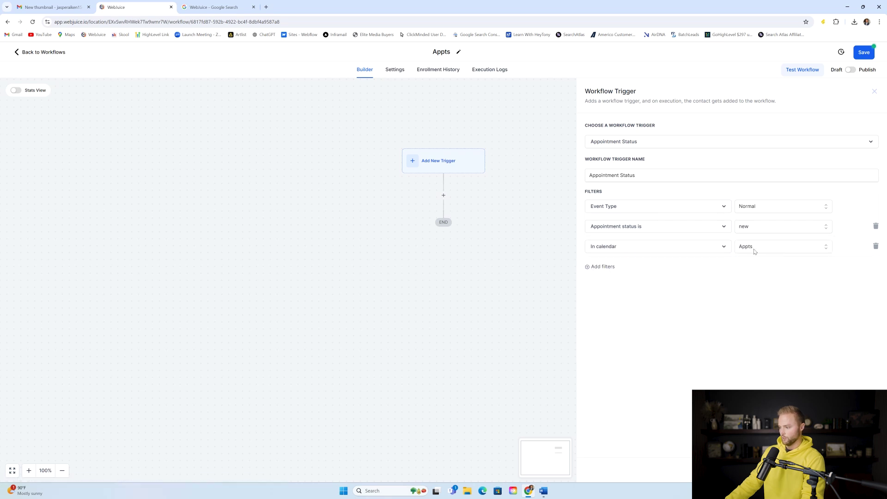
left_click(858, 470)
left_click(443, 212)
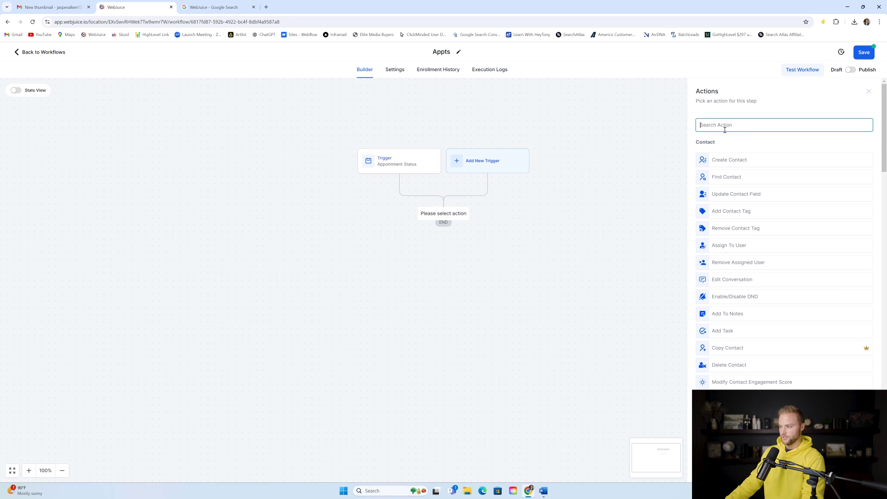
Add a Remove From All Workflows action with Include Current Workflow turned off
type("remo")
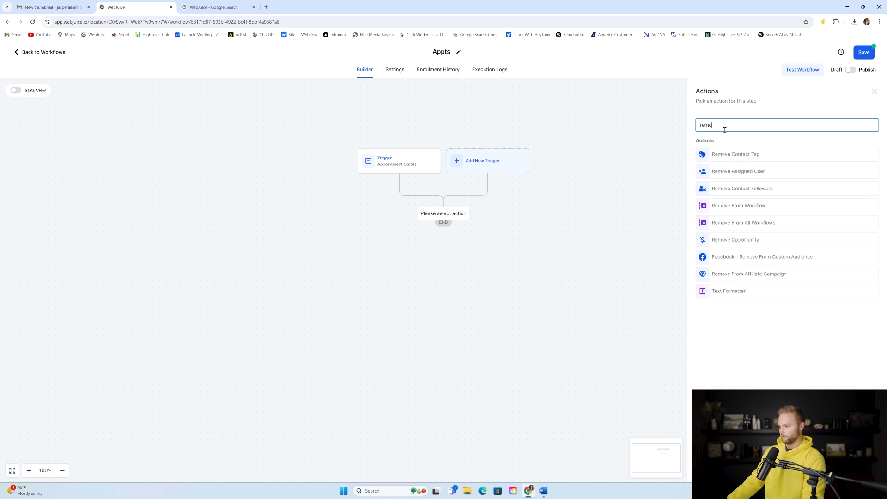
left_click(744, 224)
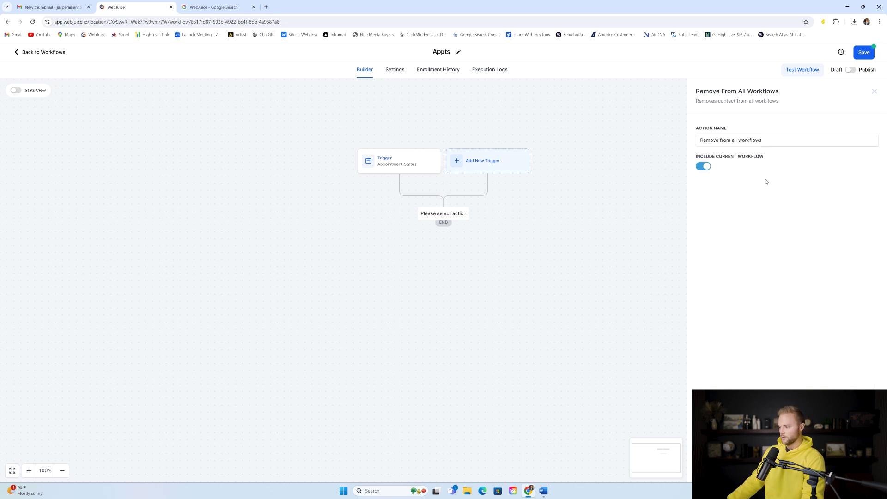
left_click(707, 166)
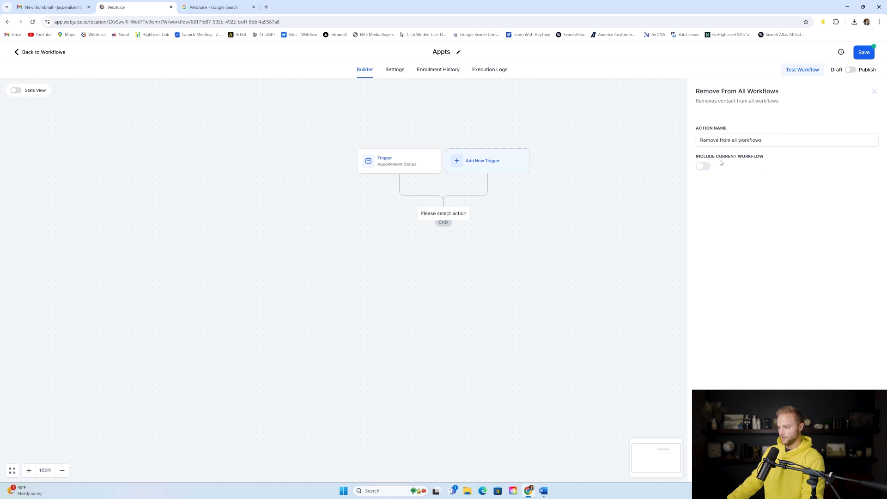
left_click(854, 468)
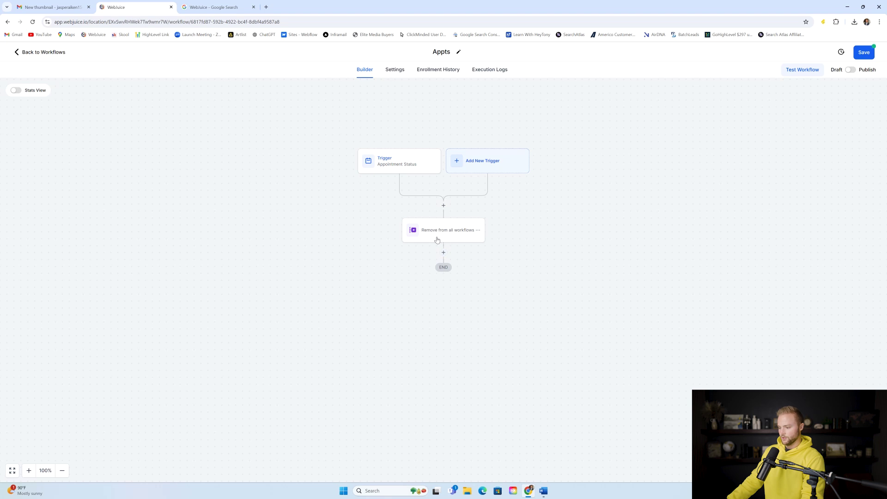
Review the Appointment Status trigger settings without changing them
left_click(392, 162)
key("Escape")
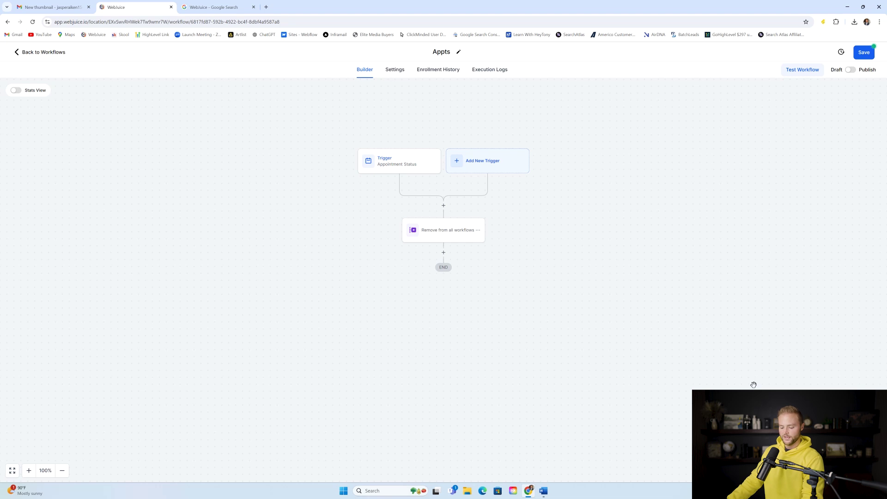
left_click(406, 159)
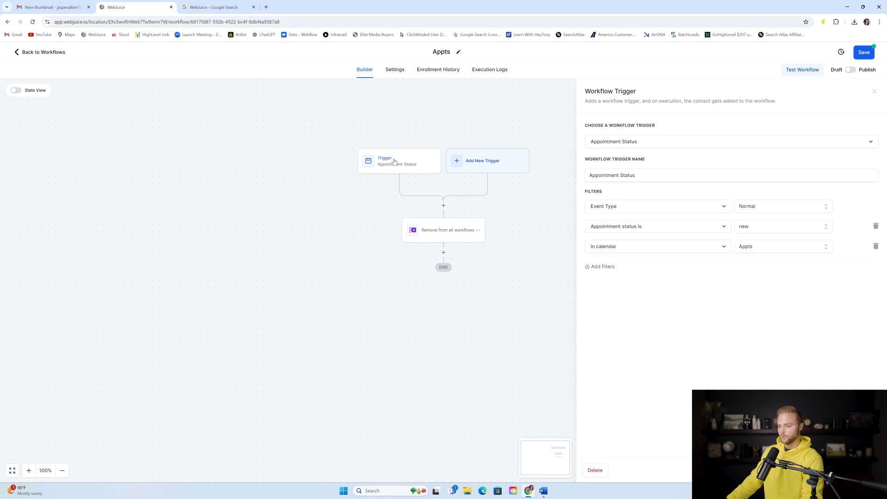
left_click(423, 205)
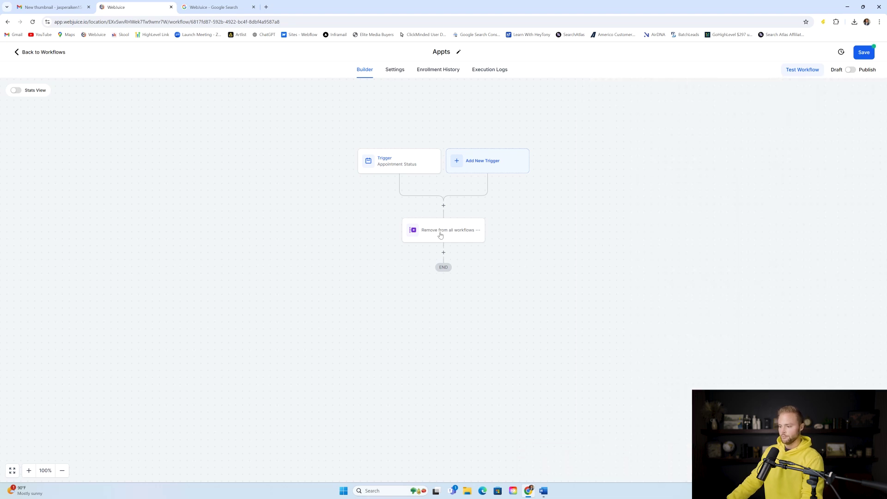
Publish and save the Appts workflow, then return to the workflow list
left_click(850, 70)
left_click(862, 52)
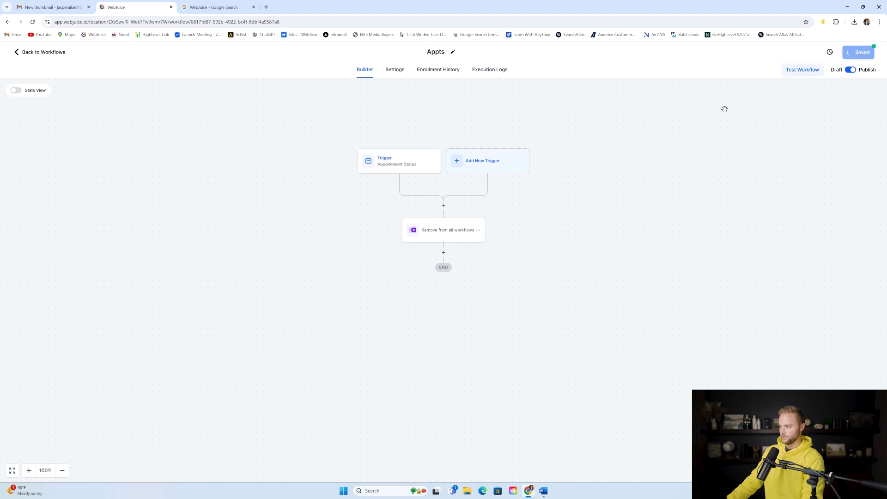
left_click(43, 52)
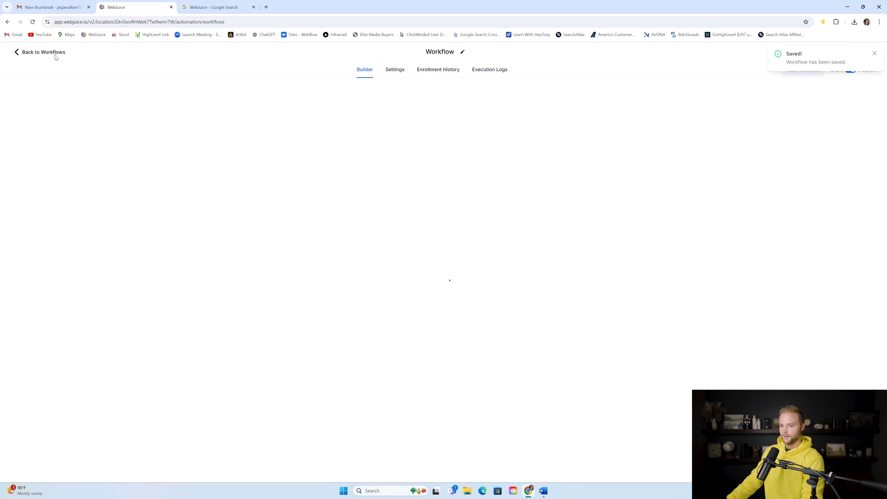
Open the 50% Off Discount - Reactivation workflow and read its Discount Offer SMS
left_click(299, 205)
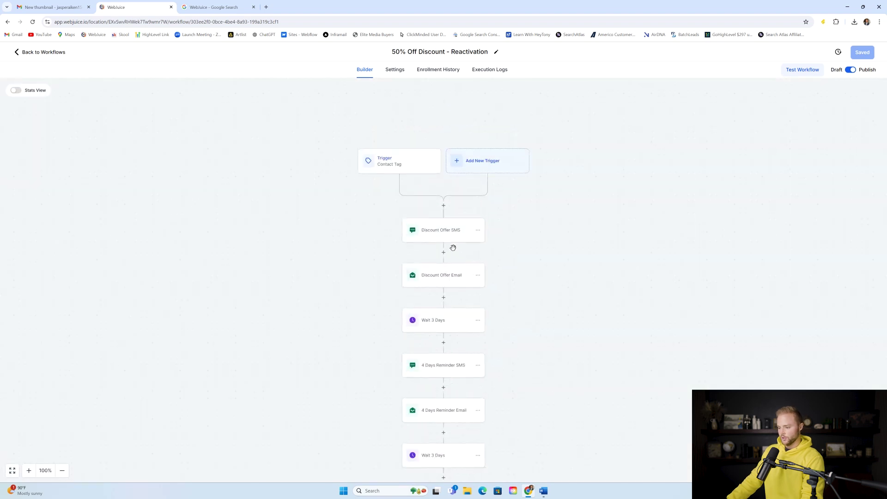
left_click(453, 220)
scroll(765, 277, "down", 2)
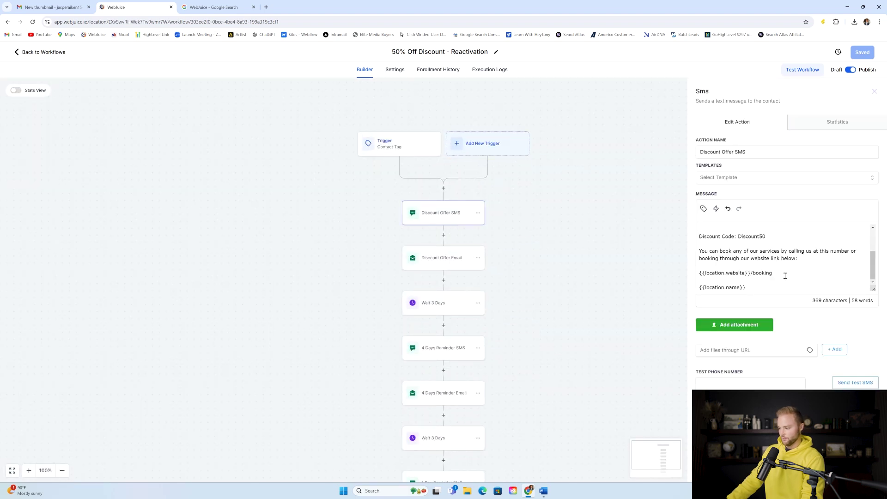
left_click_drag(700, 273, 771, 273)
scroll(465, 251, "down", 2)
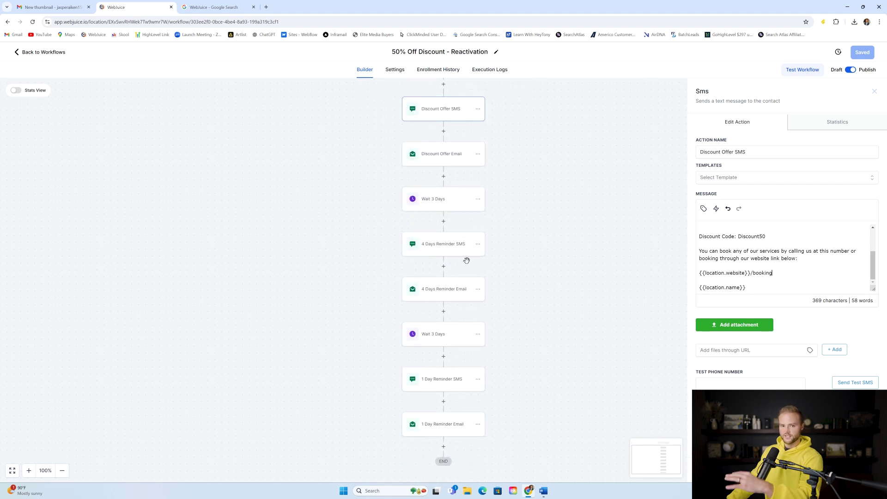
left_click(453, 135)
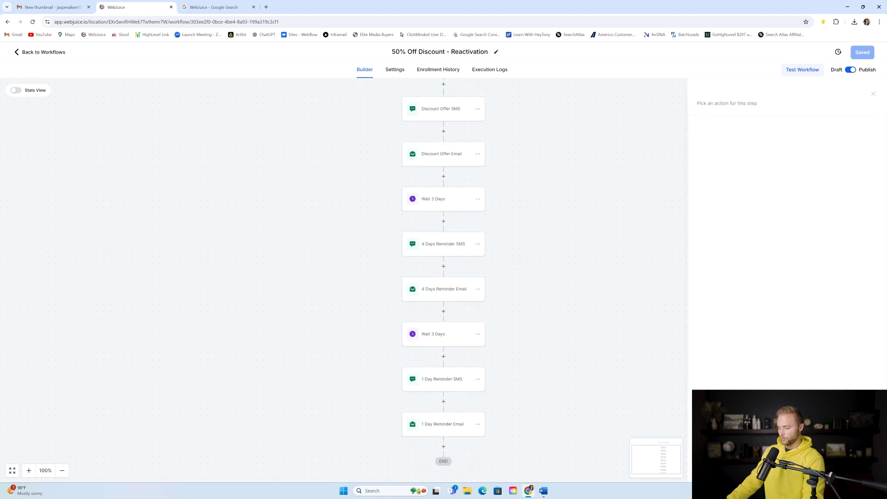
Scroll through its email and wait steps, then go back to the workflow list
scroll(428, 210, "down", 1)
scroll(440, 233, "up", 2)
scroll(445, 206, "up", 1)
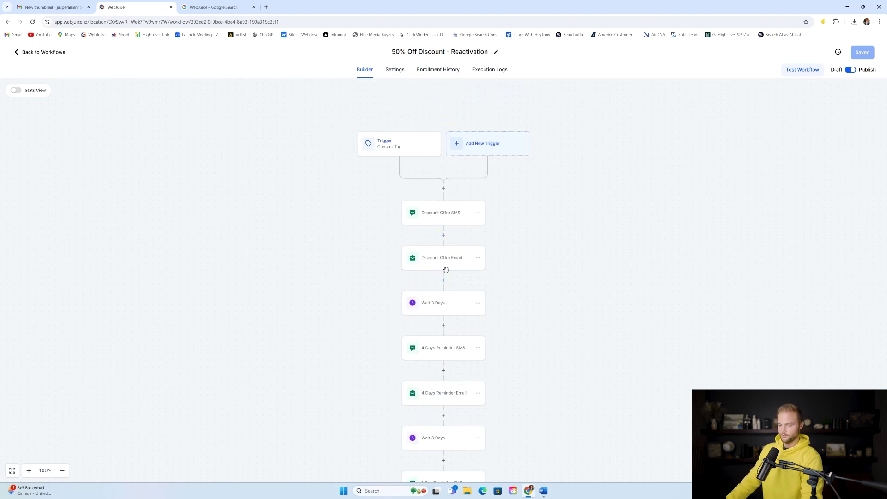
scroll(444, 282, "down", 1)
scroll(455, 200, "up", 2)
left_click(43, 53)
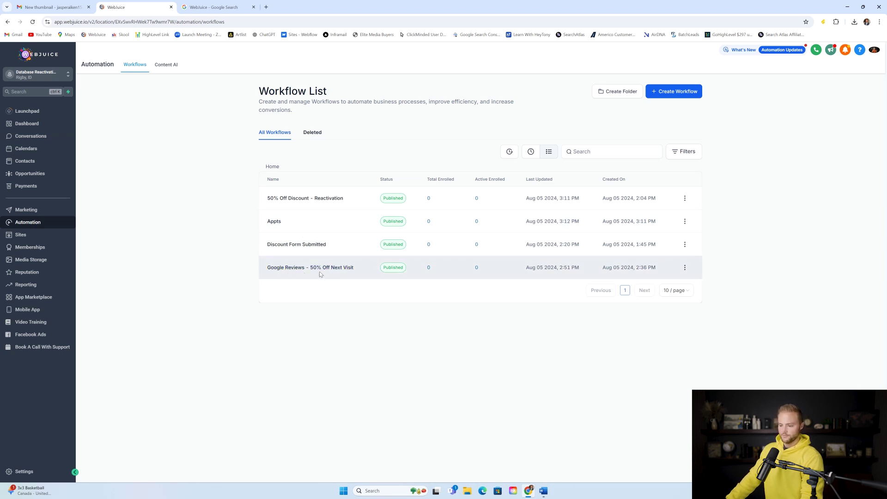
Inspect the Contact Tag trigger and the Review Request SMS survey link, then head to Sites
left_click(300, 271)
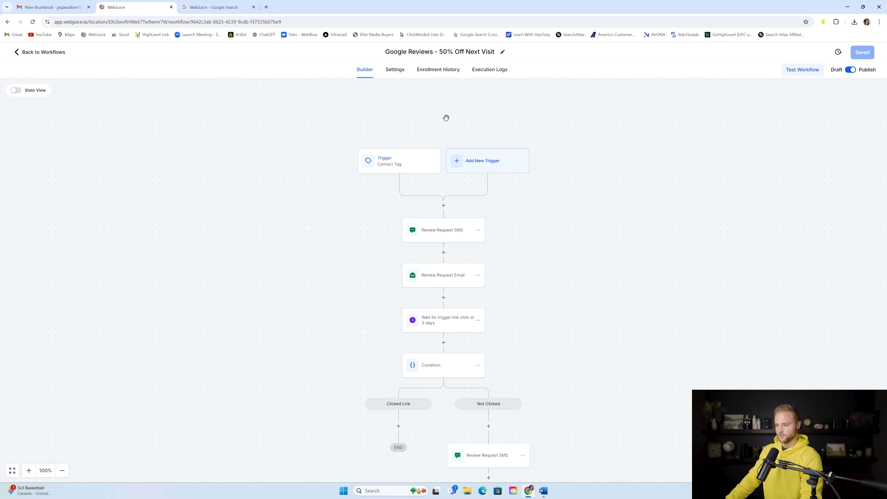
left_click(385, 165)
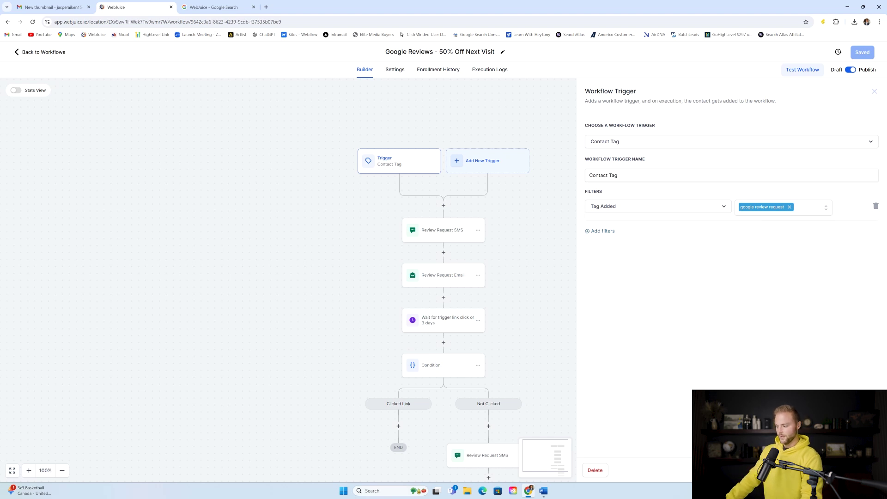
left_click(439, 234)
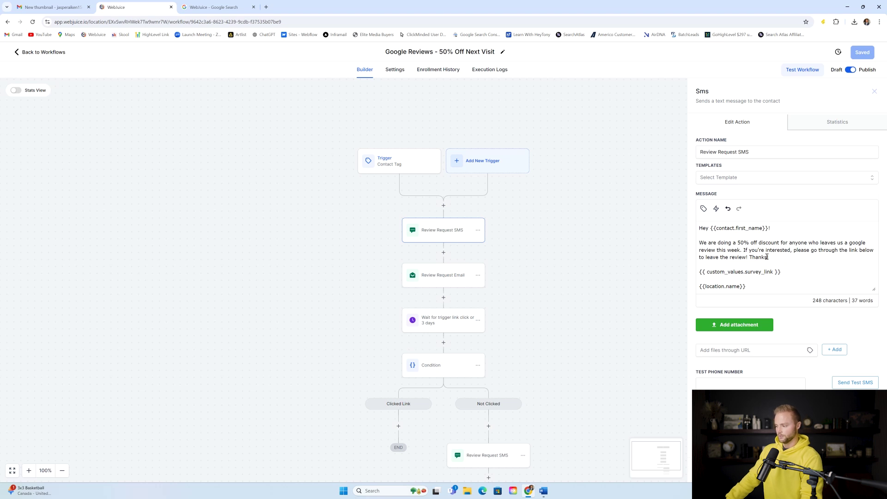
left_click_drag(790, 272, 700, 272)
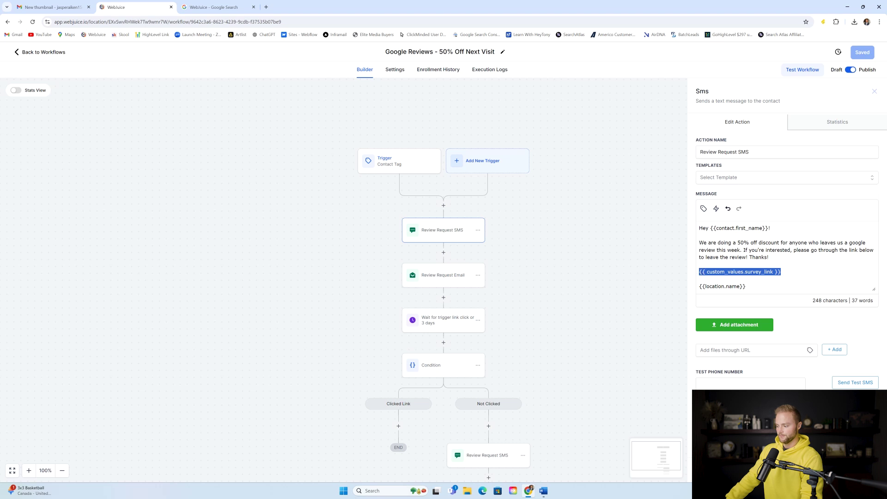
left_click(665, 250)
left_click(55, 55)
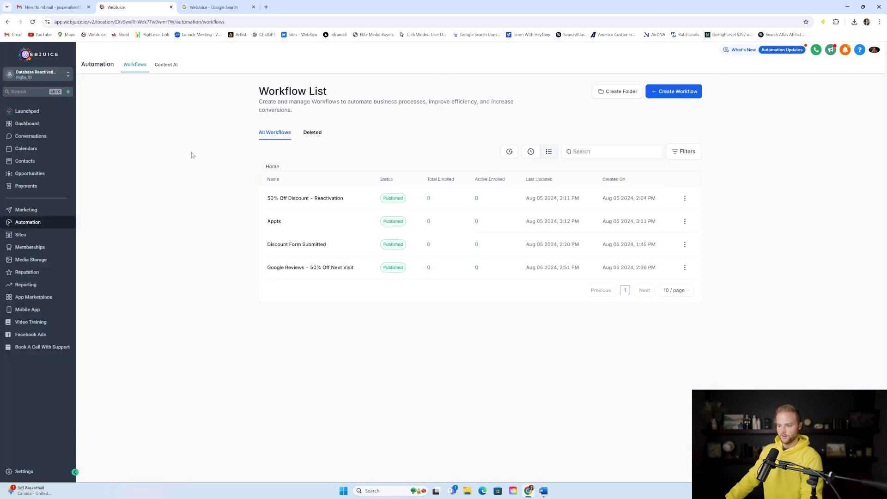
left_click(50, 236)
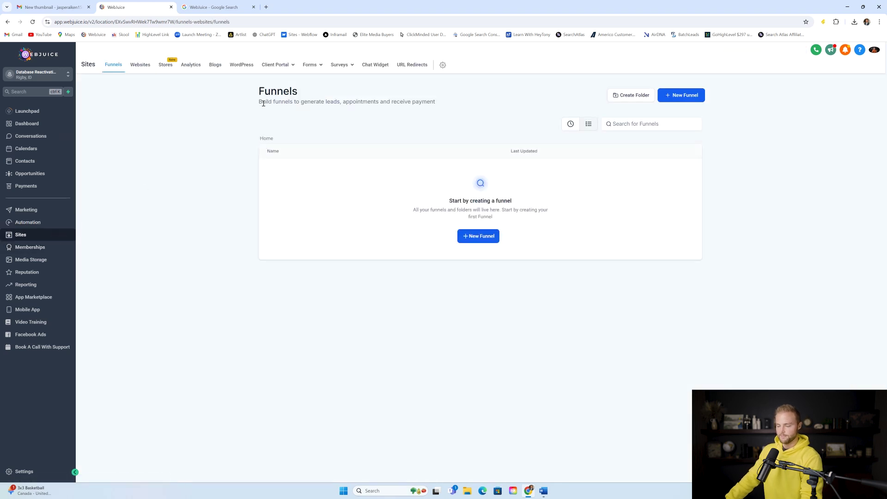
Open Google Review Survey from the surveys list and preview it in a new tab
left_click(328, 79)
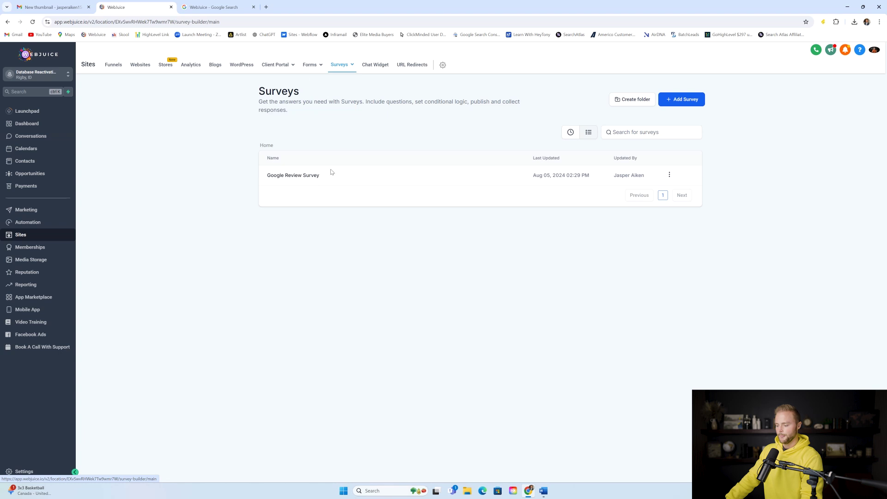
left_click(293, 176)
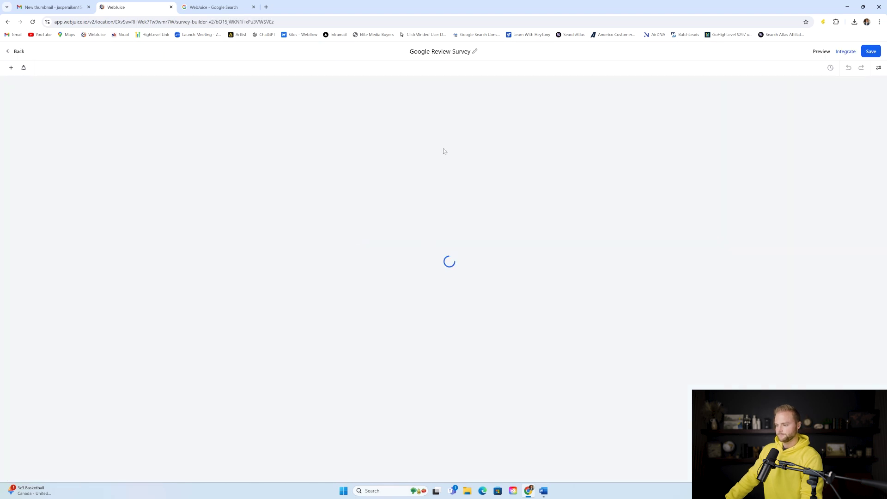
scroll(431, 167, "down", 2)
scroll(429, 160, "up", 2)
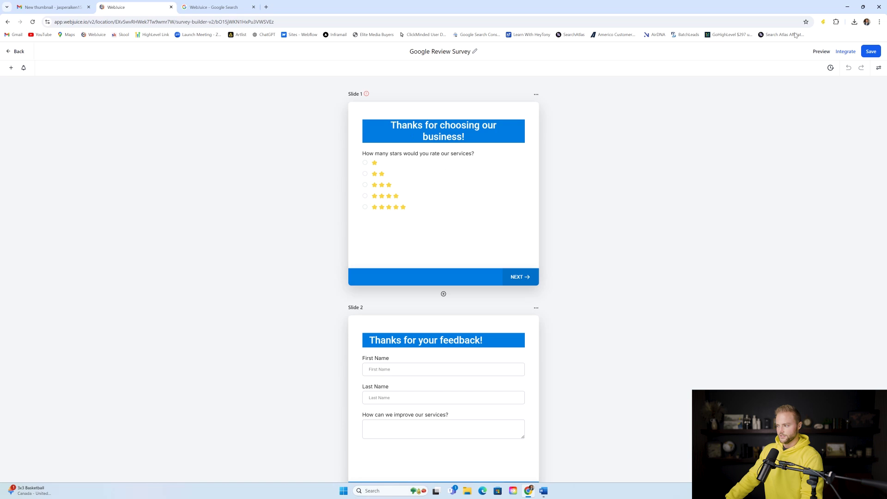
left_click(821, 52)
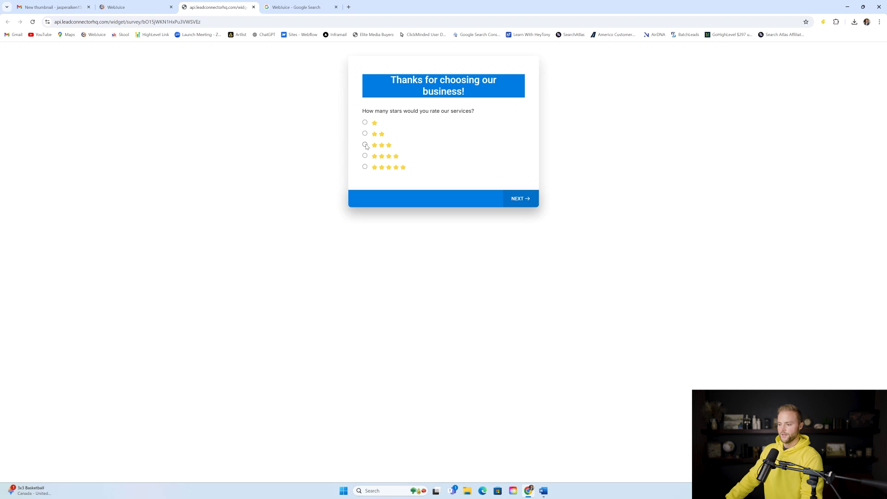
Pick a low star rating, submit the feedback form, and close the preview
left_click(365, 145)
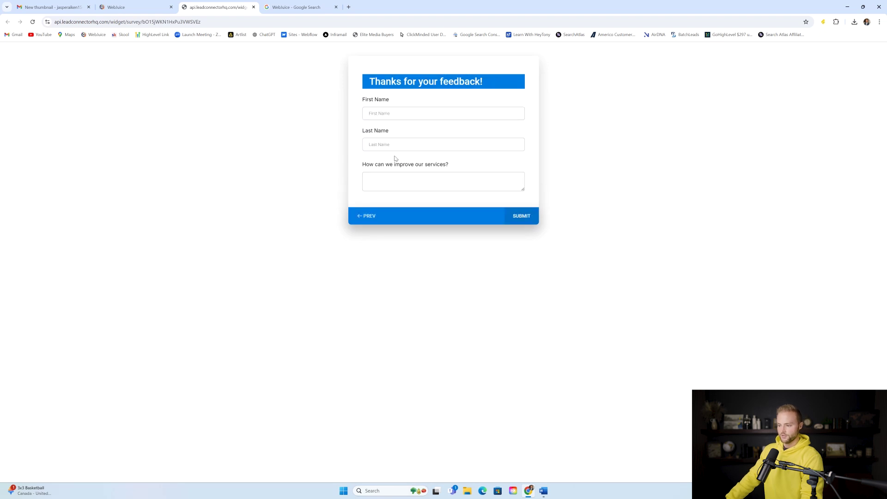
left_click(518, 222)
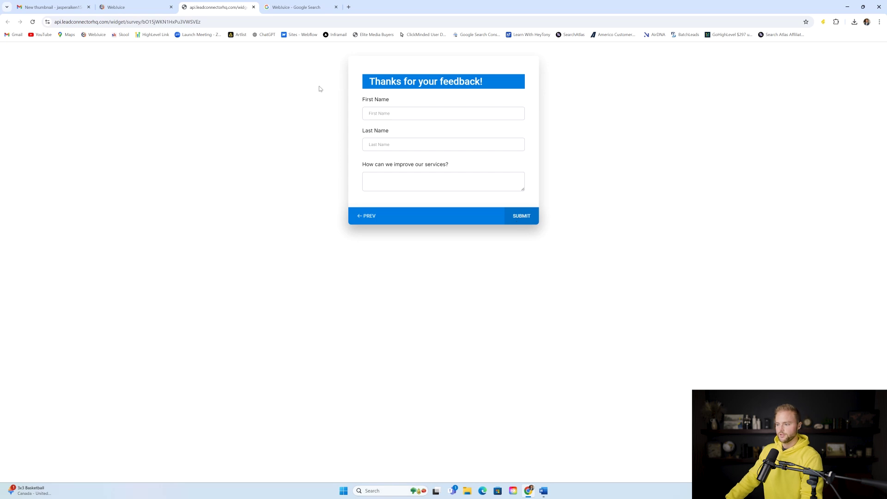
left_click(254, 7)
Preview again and choose five stars to bring up the Google review dialog
left_click(821, 51)
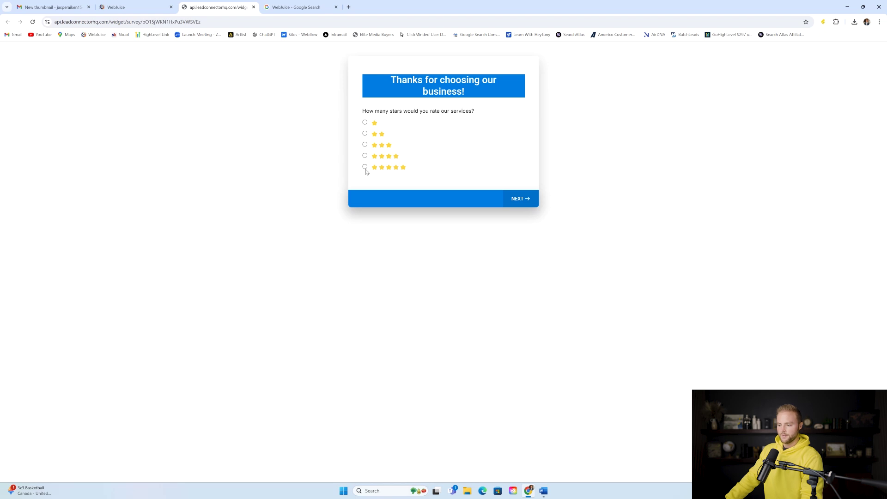
left_click(365, 167)
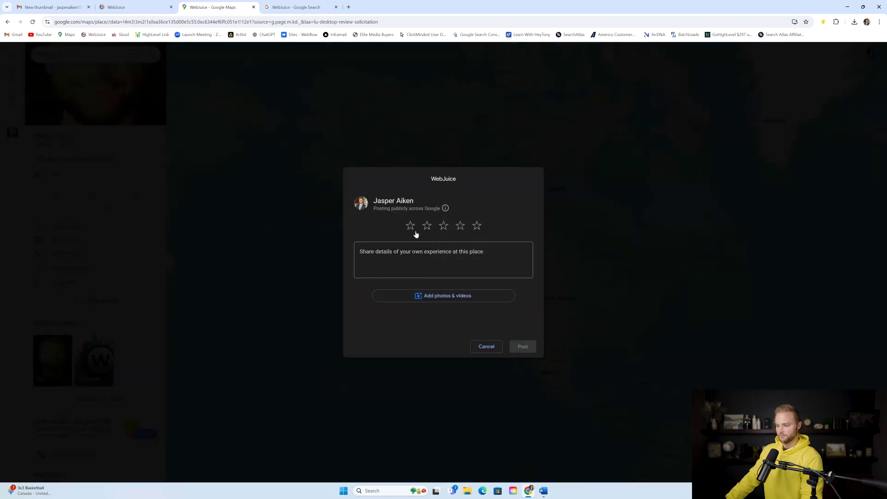
left_click(136, 7)
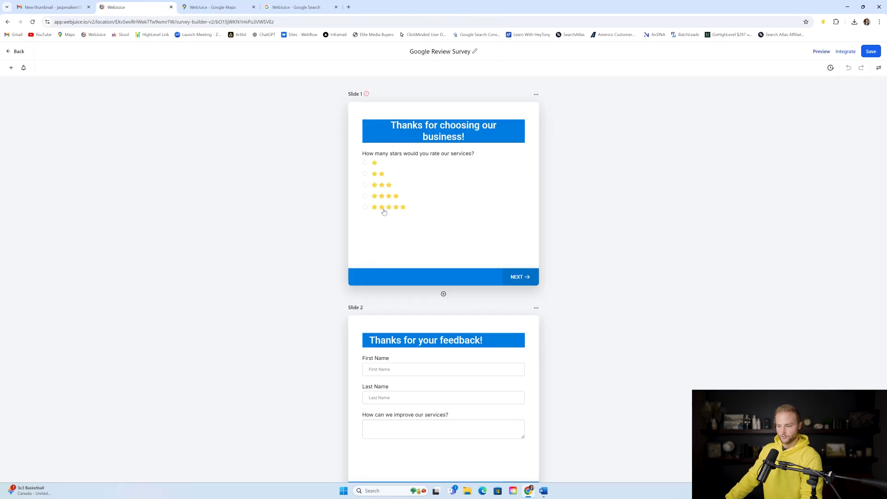
Leave the survey builder for Automation and open Google Reviews - 50% Off Next Visit
scroll(438, 172, "down", 2)
scroll(450, 189, "up", 2)
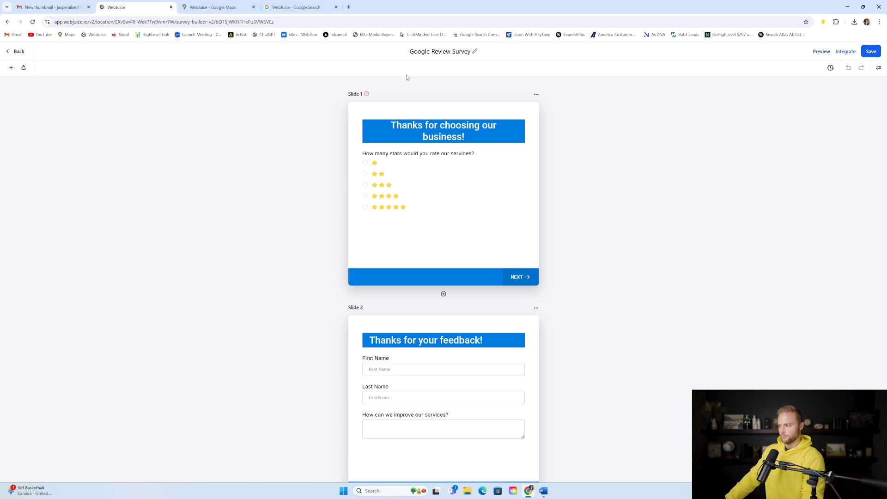
left_click(21, 51)
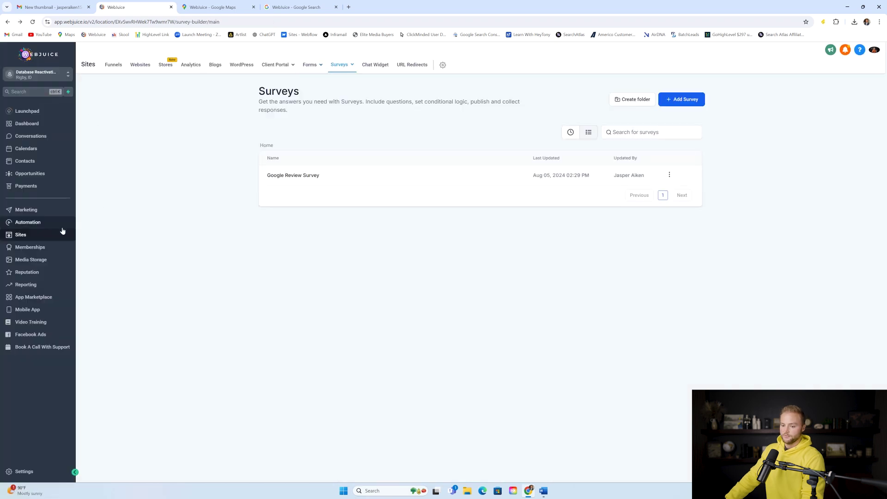
left_click(44, 221)
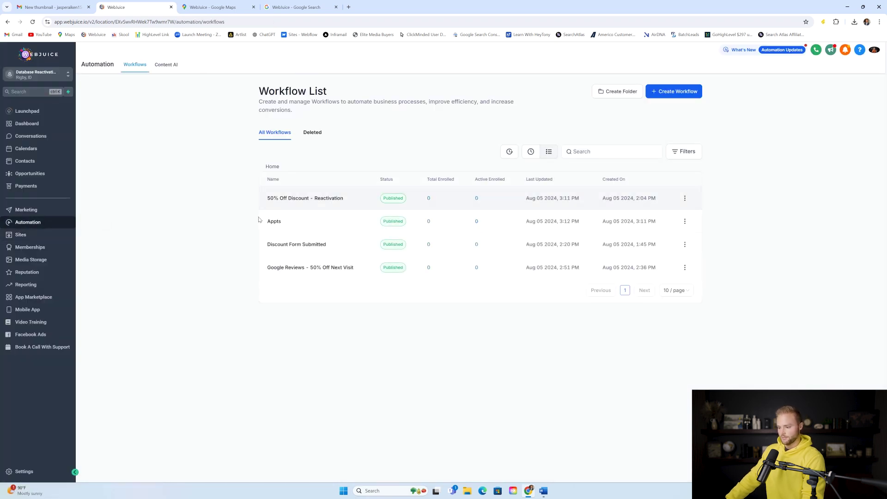
left_click(285, 275)
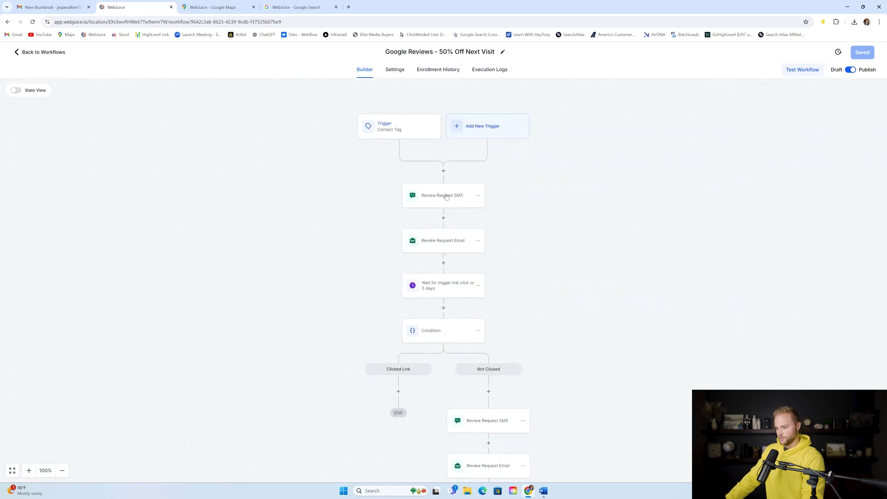
Check the {{ custom_values.survey_link }} line in the Review Request SMS
left_click(445, 194)
left_click_drag(781, 273, 698, 272)
left_click(700, 264)
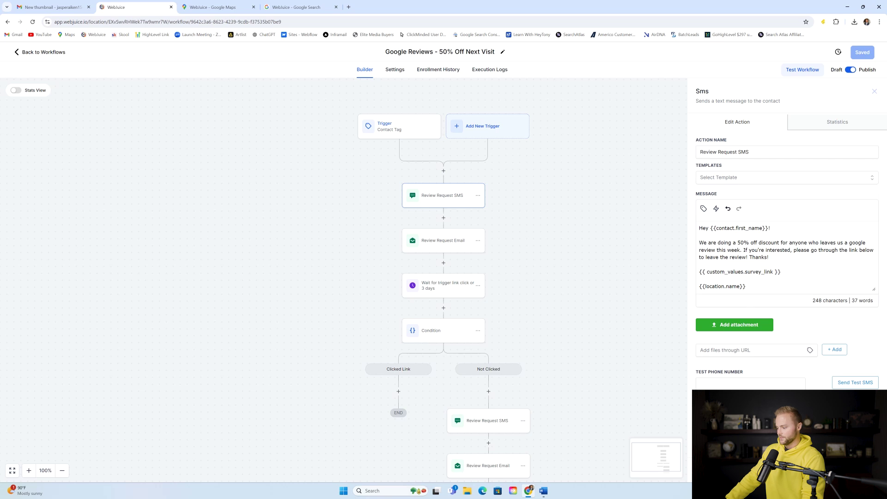
left_click(503, 297)
Review the Review Request Email's subject line and message body
left_click(439, 239)
left_click(748, 246)
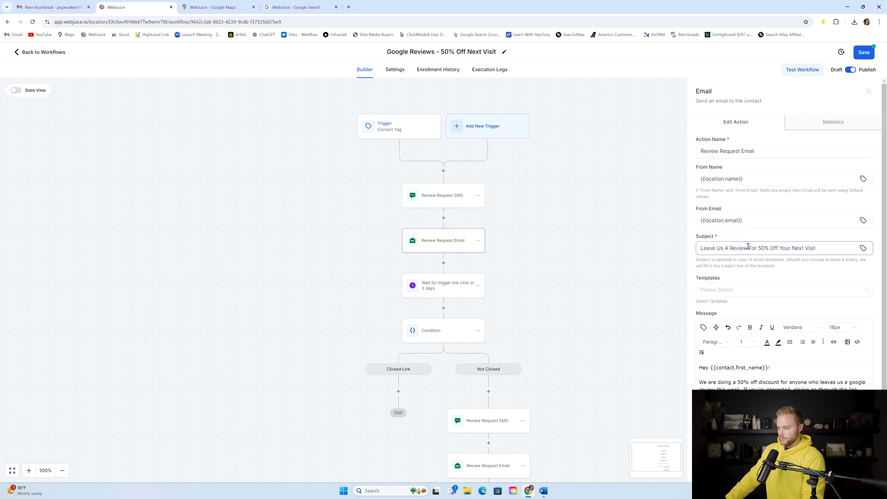
scroll(747, 246, "down", 1)
left_click(697, 202)
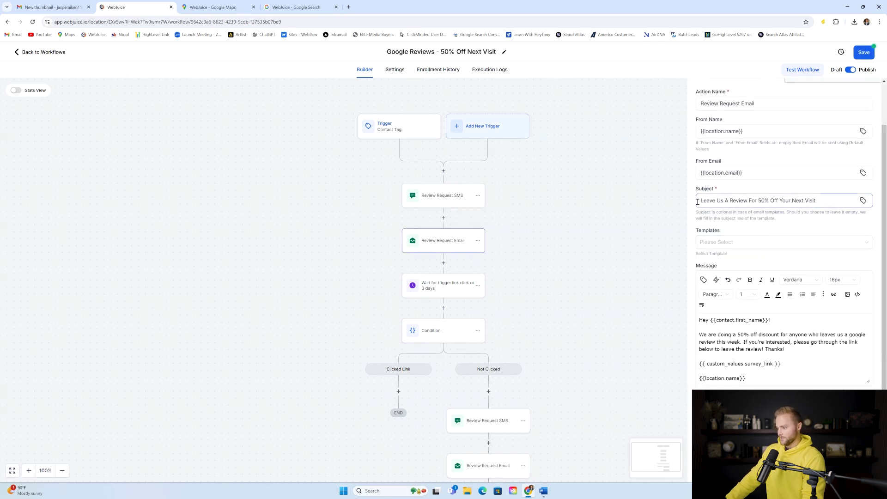
left_click(791, 342)
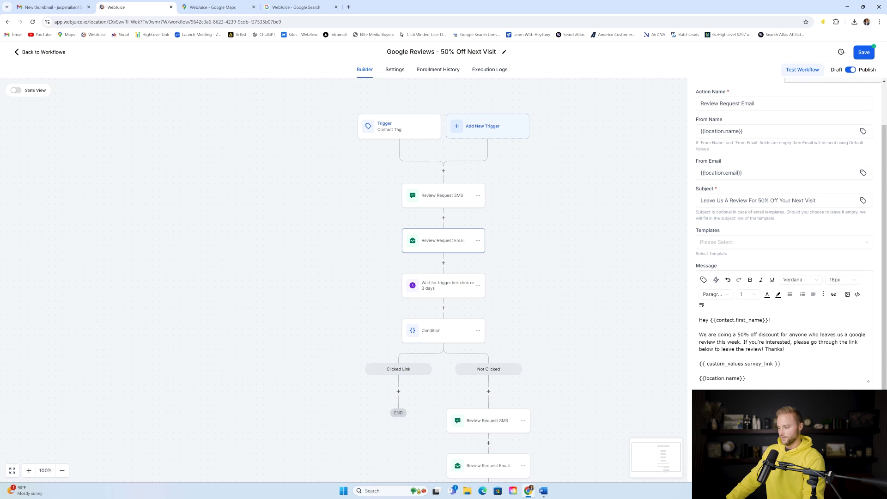
scroll(878, 290, "up", 1)
scroll(878, 291, "down", 1)
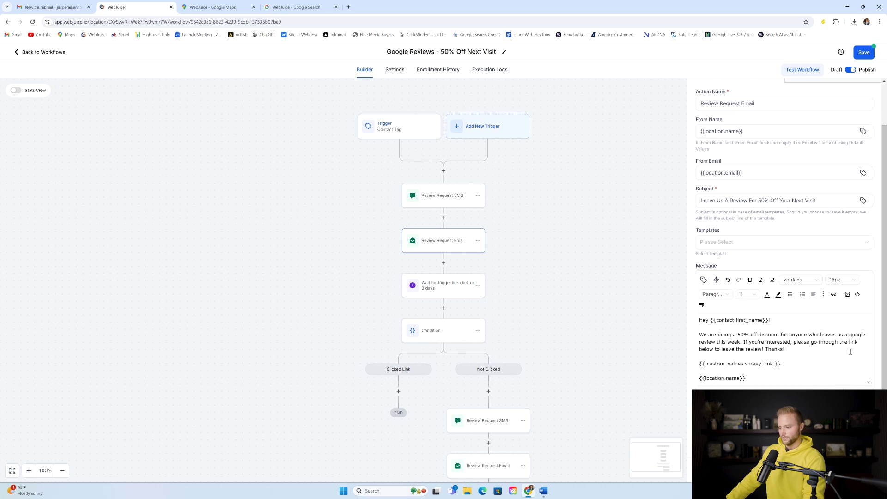
key("Escape")
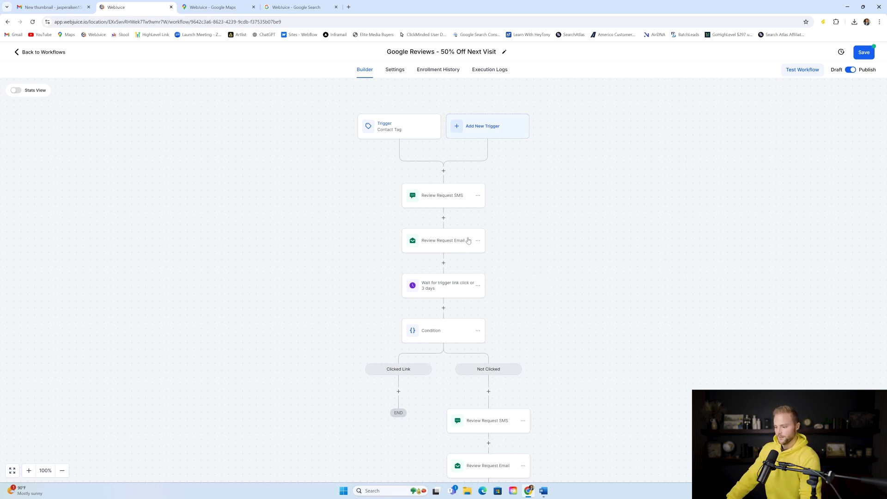
Recheck the SMS survey-link line and the Wait step settings
left_click(440, 203)
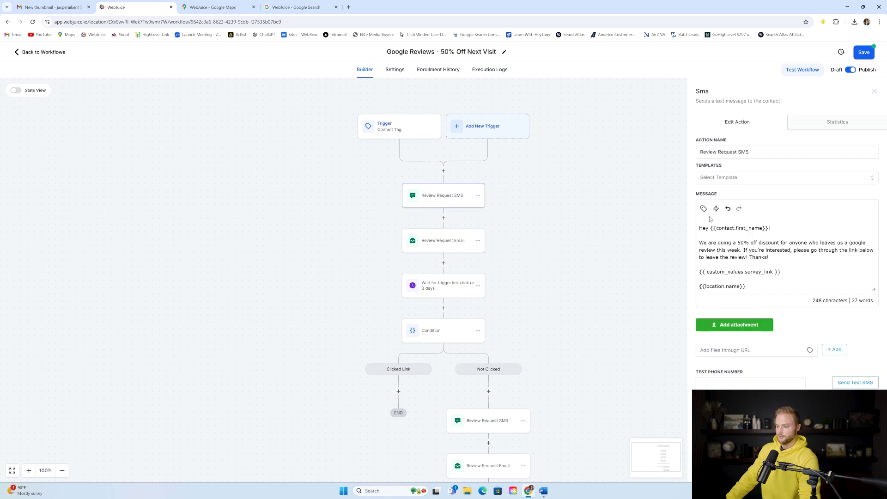
left_click_drag(799, 271, 701, 266)
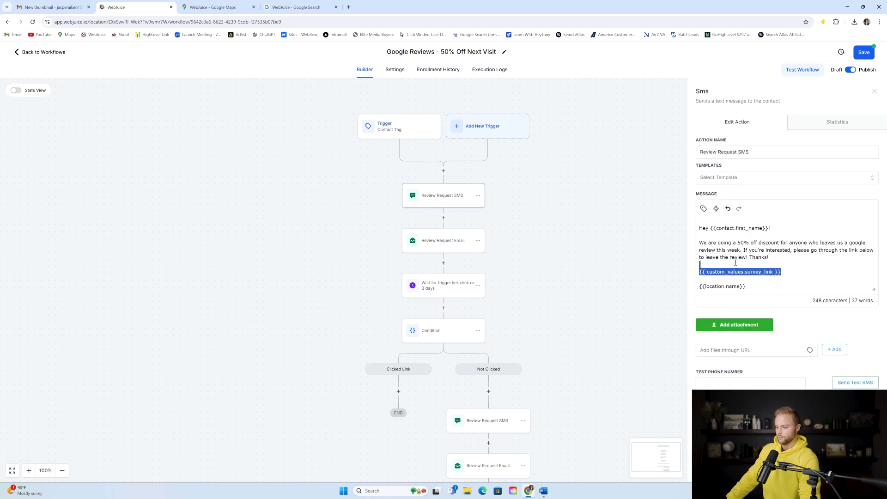
left_click(444, 296)
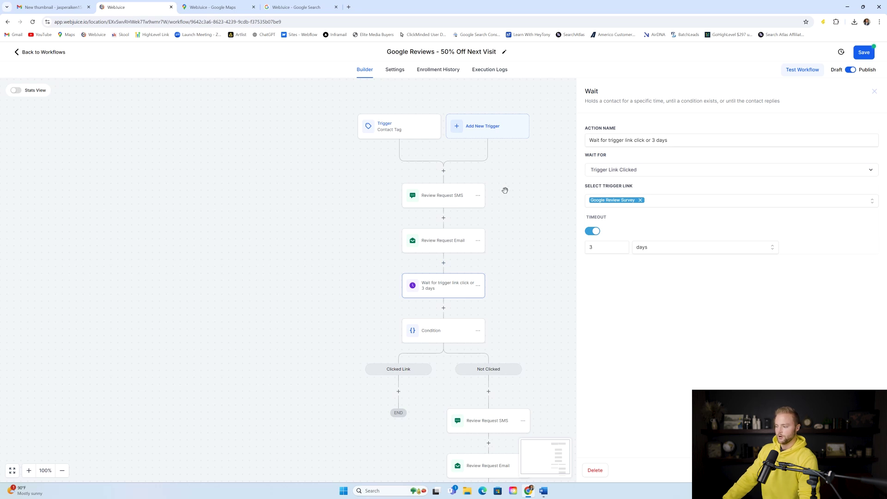
left_click(444, 204)
left_click_drag(790, 274, 697, 272)
Save the Google Reviews workflow and return to the workflow list
left_click(863, 52)
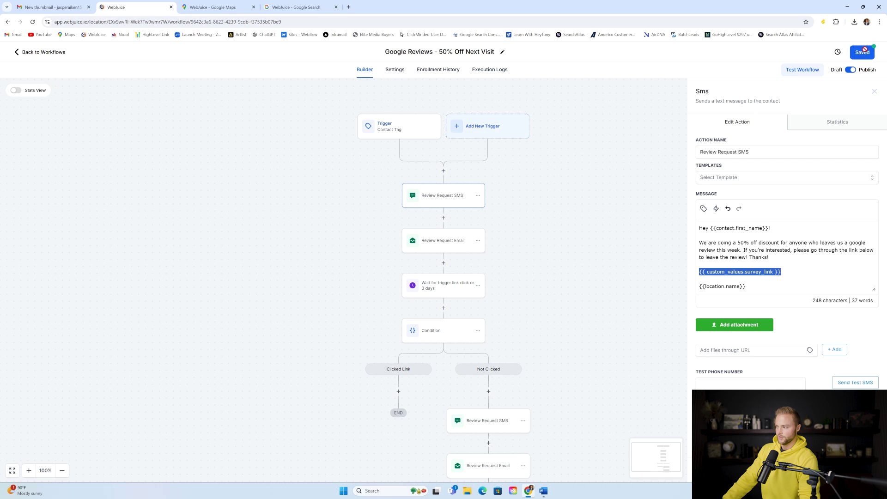
left_click(875, 91)
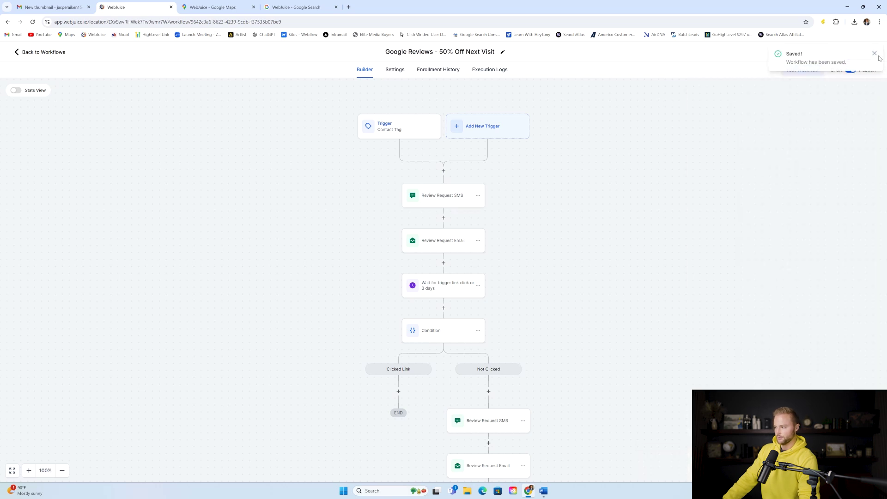
left_click(40, 52)
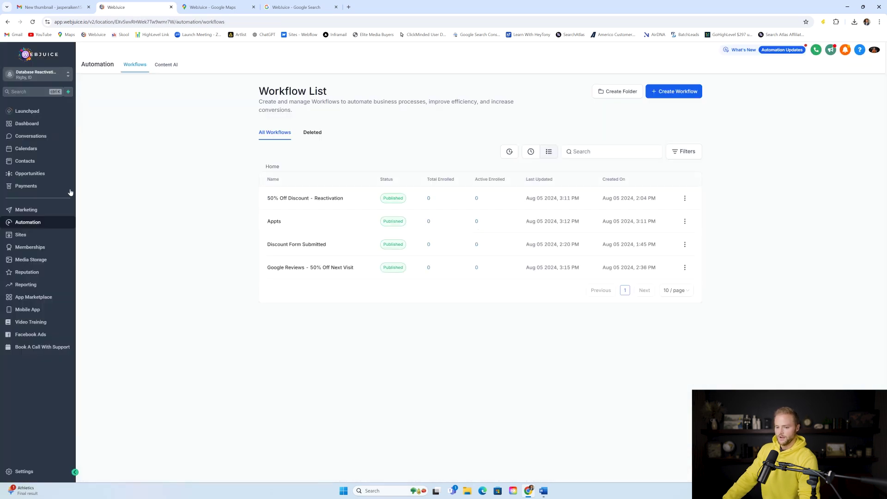
Look over the Google Review Survey trigger link, starting then cancelling a new link
left_click(51, 212)
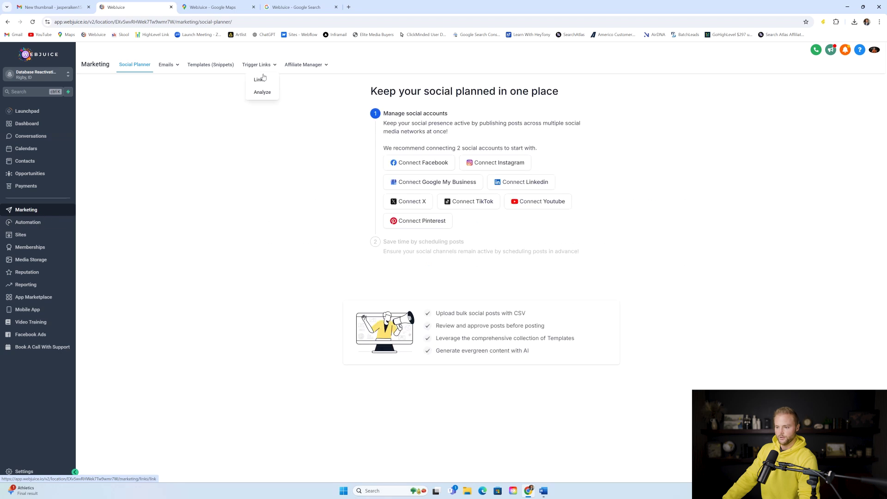
left_click(258, 79)
left_click_drag(96, 168, 148, 171)
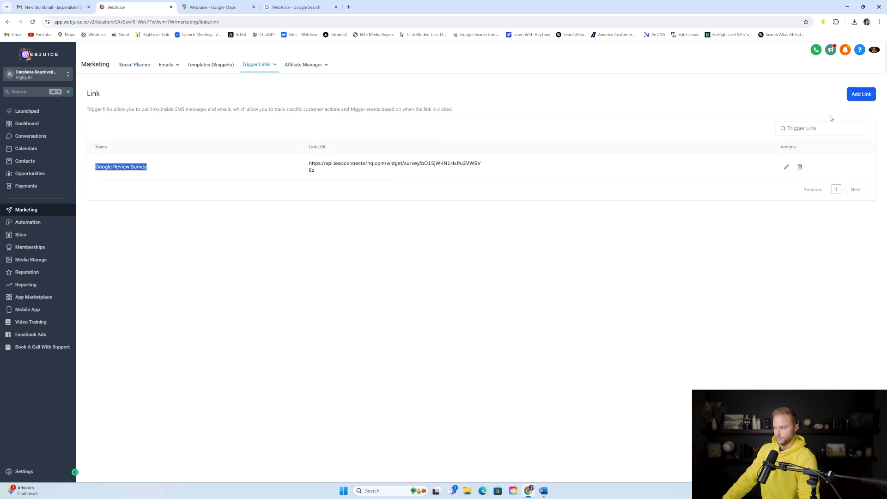
left_click(862, 92)
left_click(420, 280)
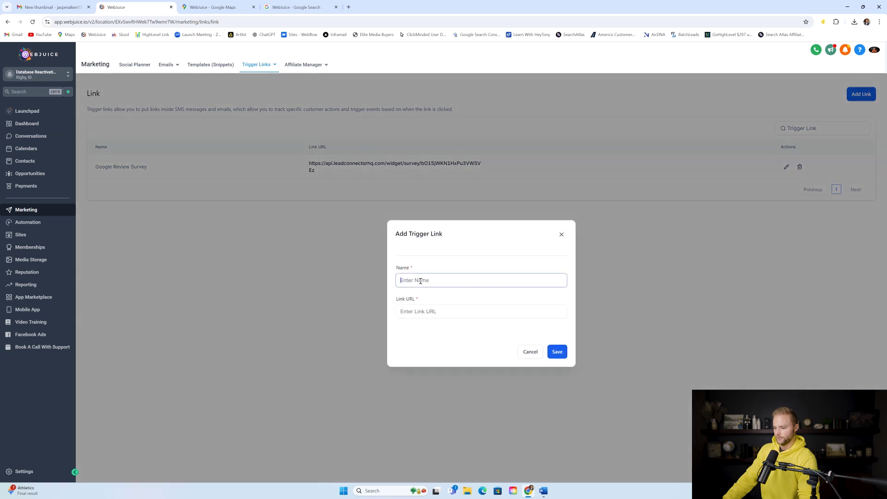
left_click(410, 311)
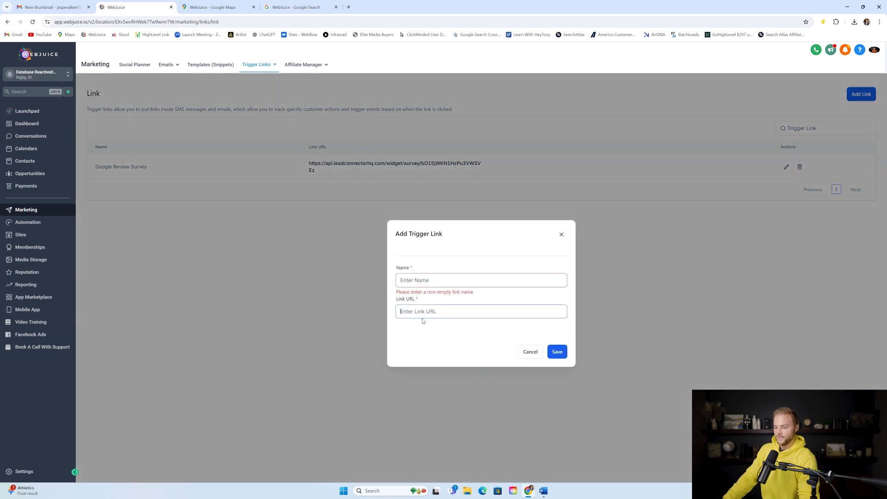
left_click(561, 236)
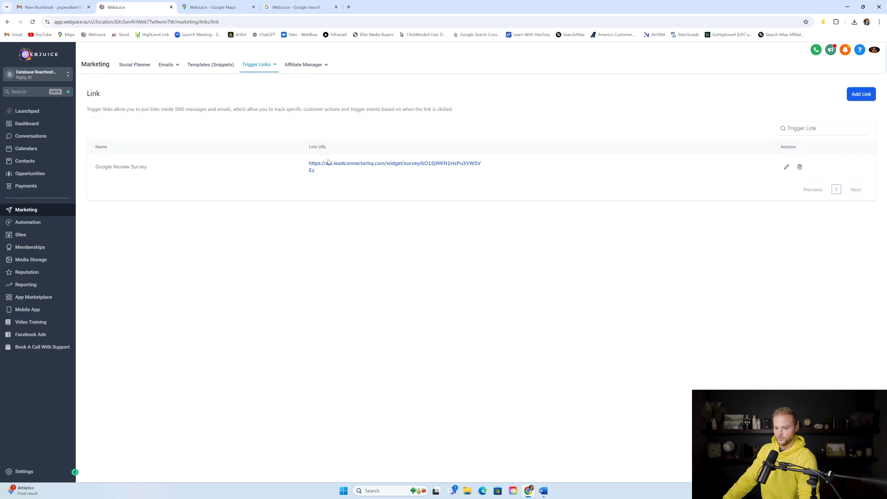
Show the Google Review Survey's shareable link in its integration options and select the URL
left_click(51, 235)
mouse_move(338, 65)
left_click(326, 79)
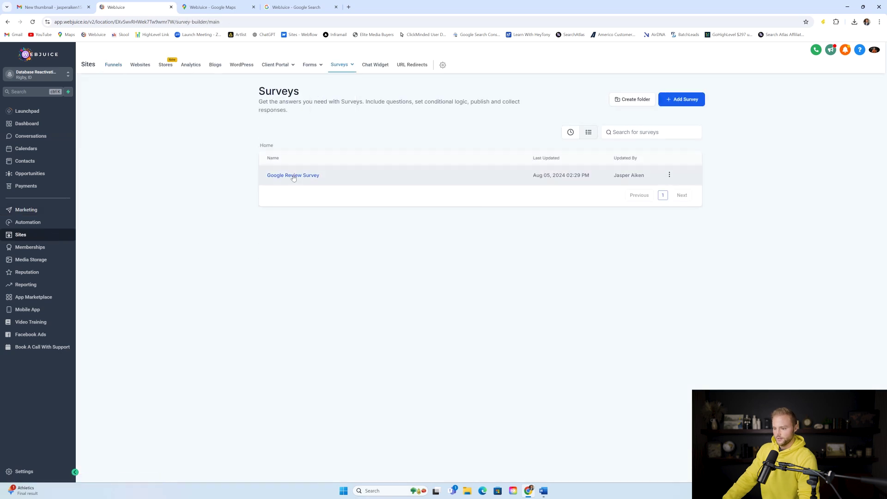
left_click(293, 176)
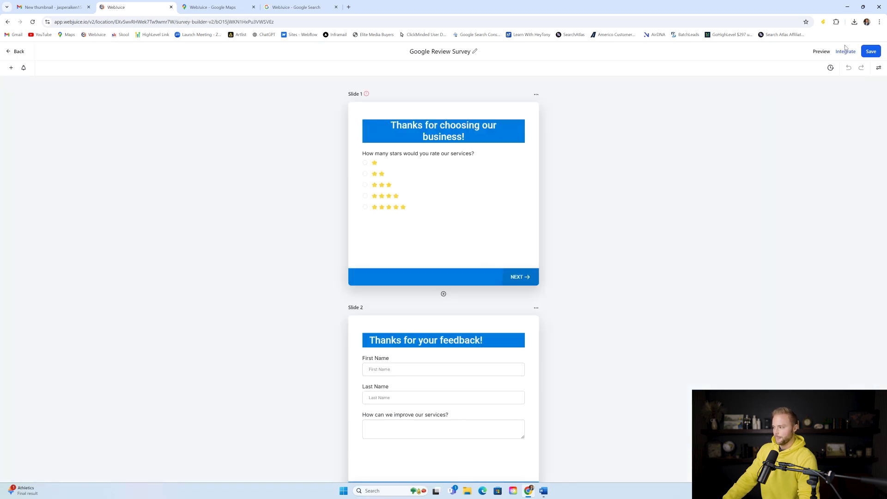
left_click(845, 51)
left_click(496, 250)
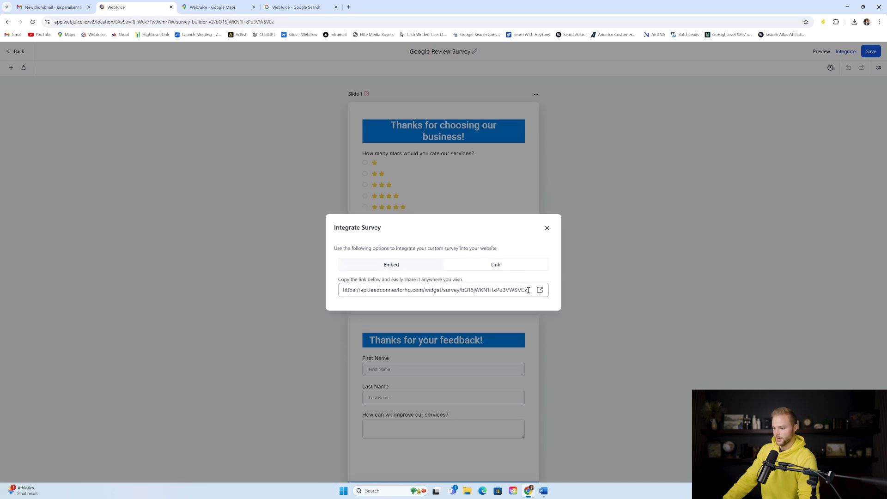
left_click(374, 292)
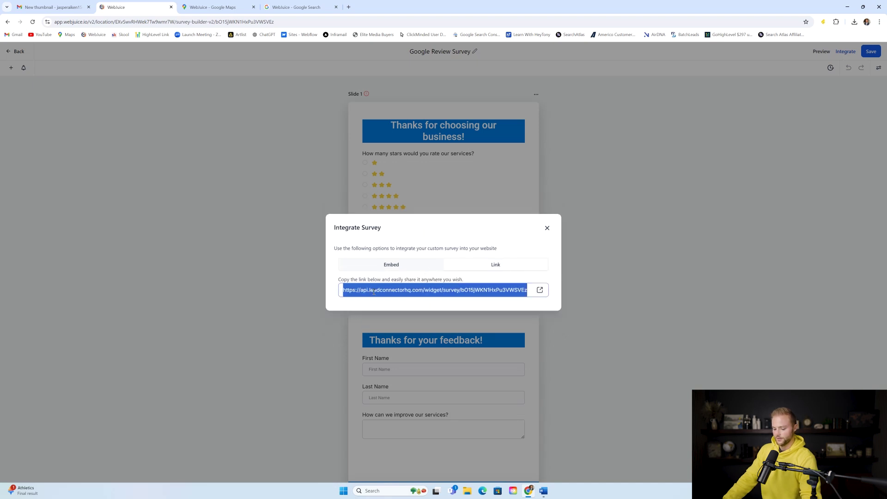
left_click(309, 50)
left_click(14, 52)
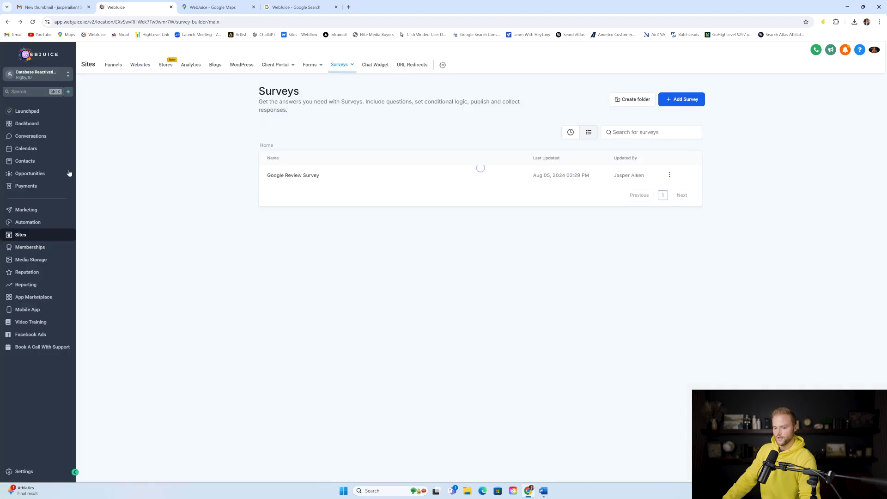
Select the full URL in the Google Review Survey trigger link editor, then close it
left_click(49, 209)
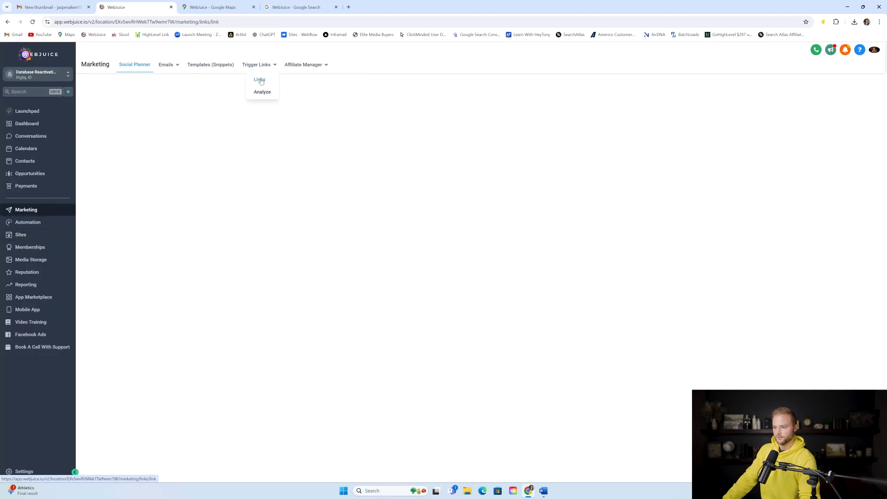
left_click(258, 79)
left_click(786, 167)
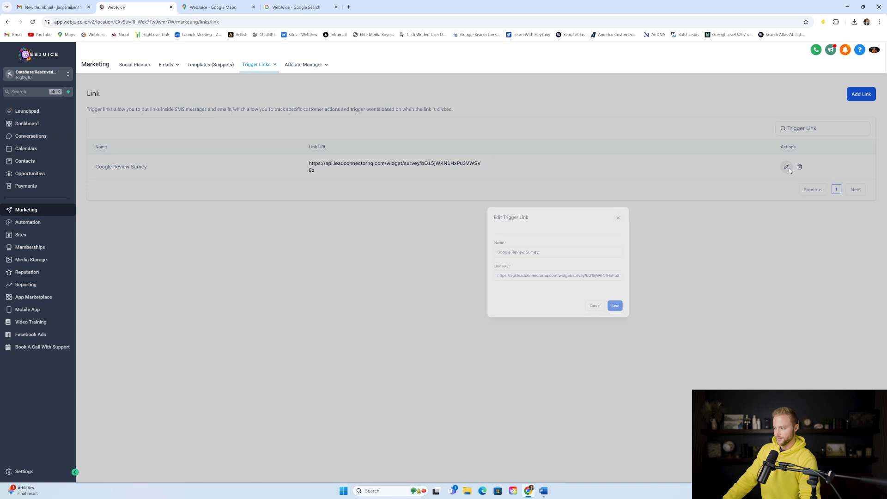
double_click(461, 310)
key("ctrl+a")
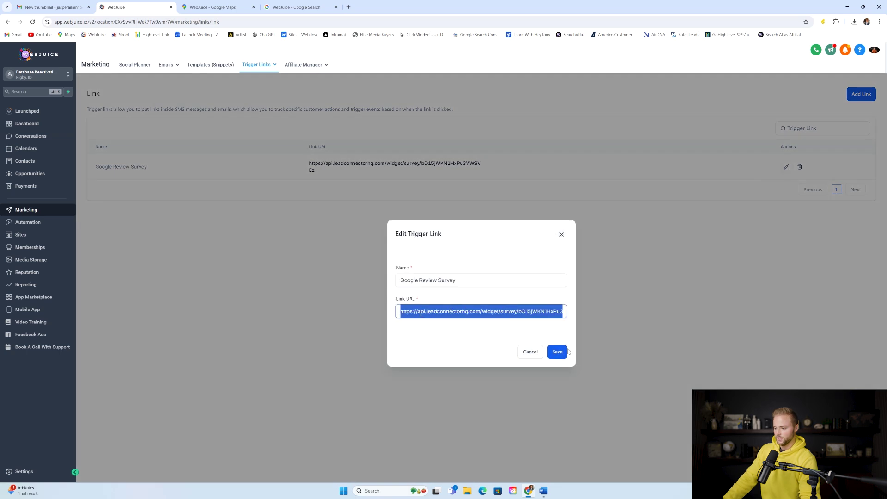
left_click(560, 240)
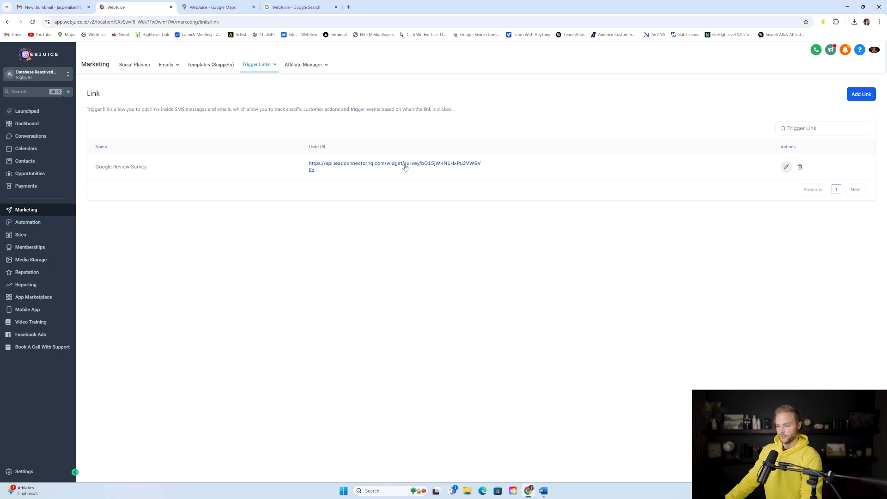
left_click(63, 227)
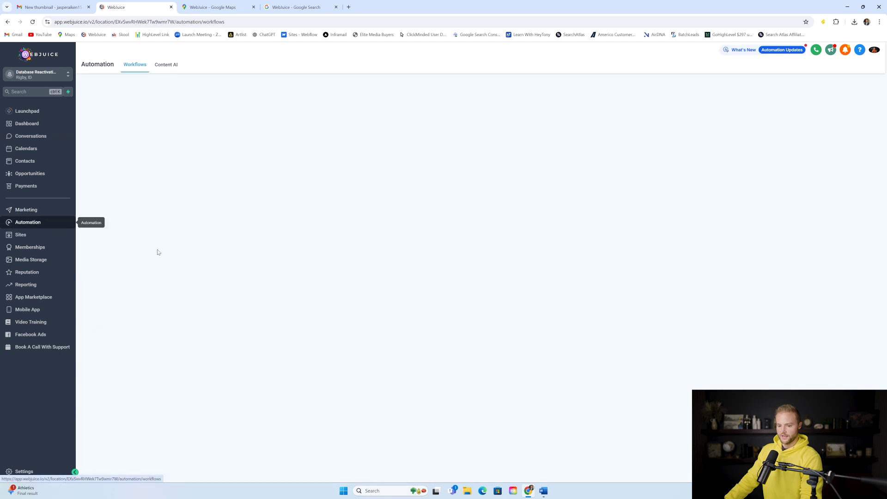
Open the Google Reviews workflow and review its wait step and SMS survey-link line
left_click(304, 266)
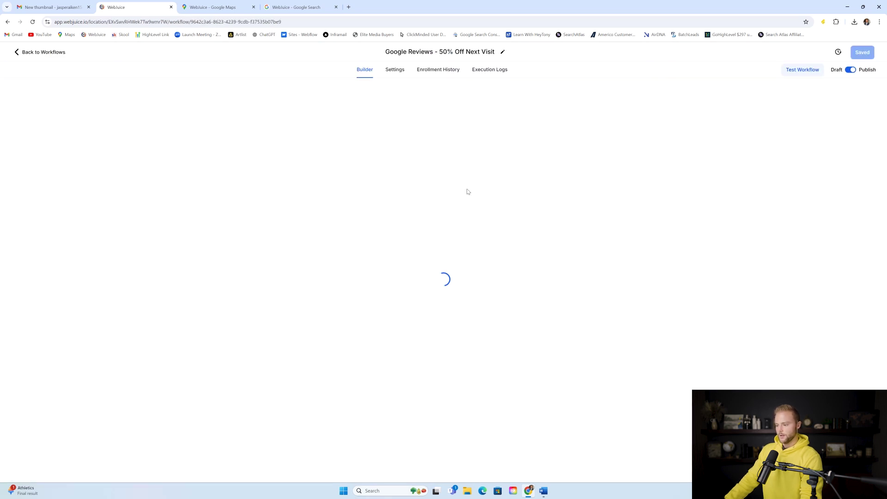
scroll(485, 183, "down", 1)
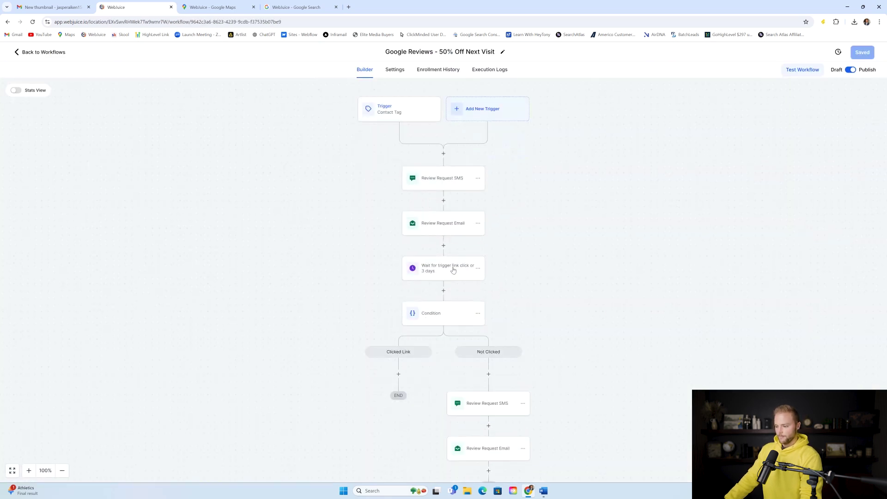
left_click(453, 268)
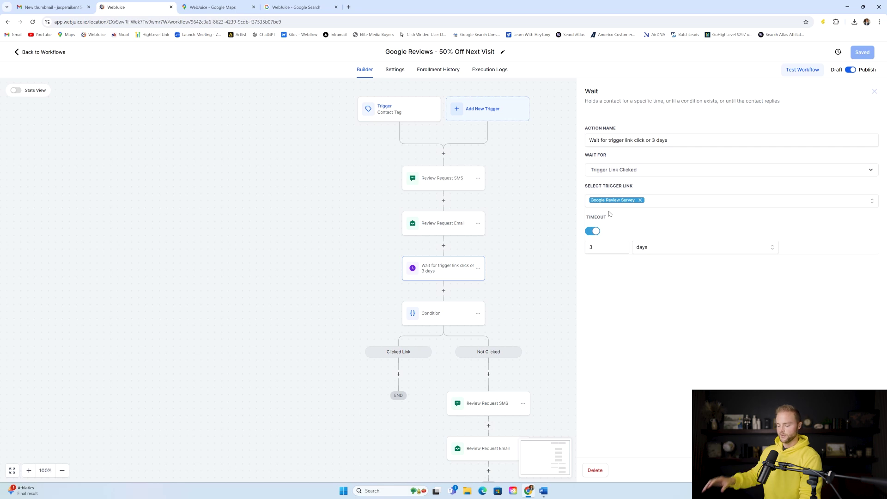
left_click(441, 184)
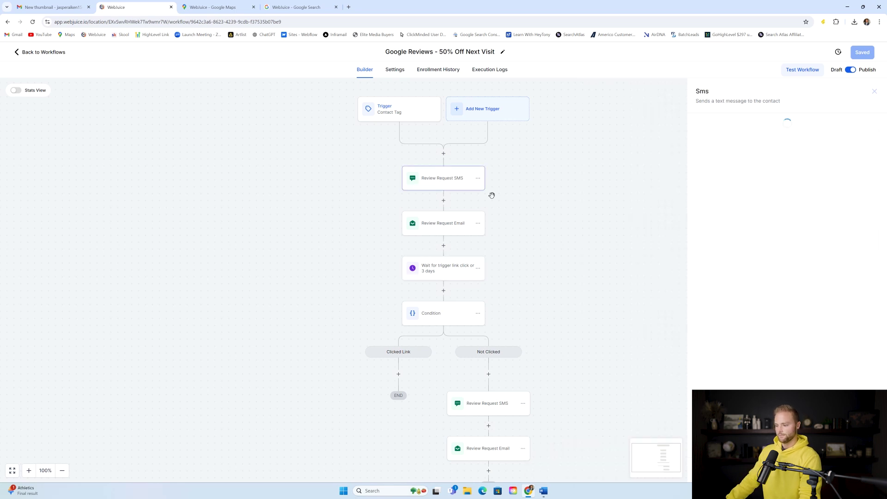
left_click_drag(779, 271, 693, 273)
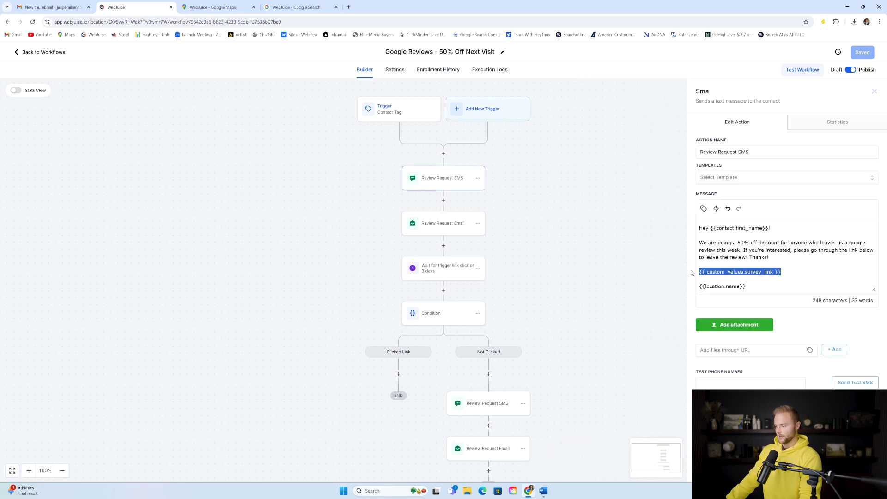
Check the review request email's survey-link line and the following wait step
left_click(439, 225)
scroll(765, 320, "down", 1)
left_click_drag(781, 363, 699, 364)
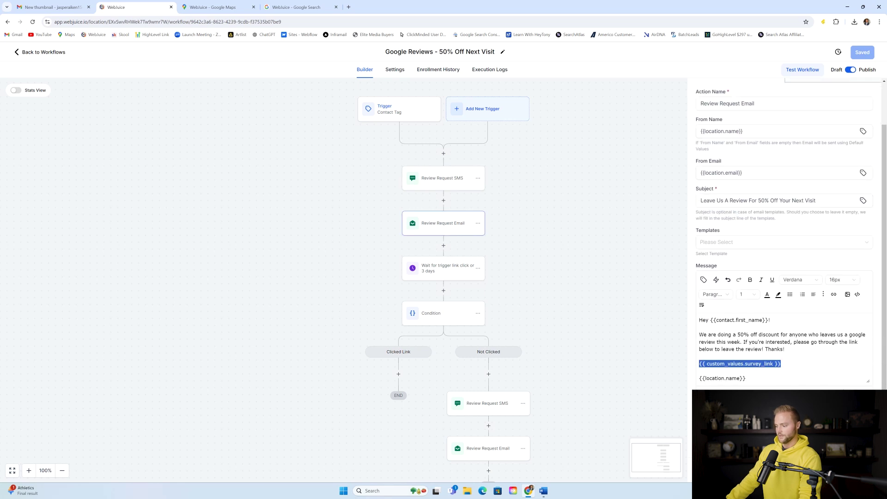
left_click(677, 351)
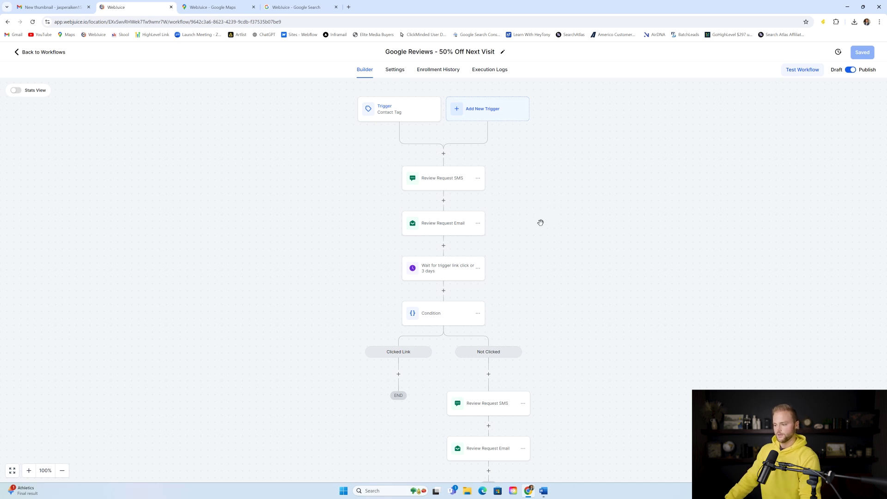
scroll(477, 199, "down", 1)
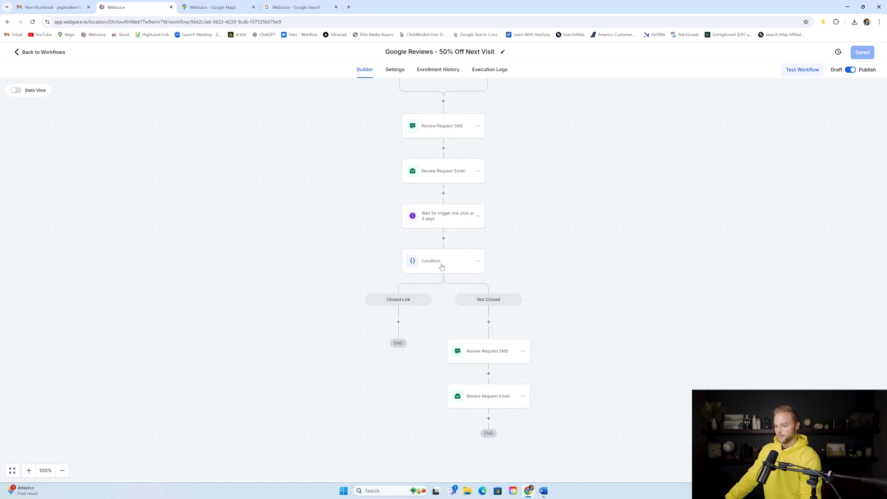
left_click(439, 221)
Set the condition to Events > Trigger Link clicked Is Google Review Survey
left_click(442, 262)
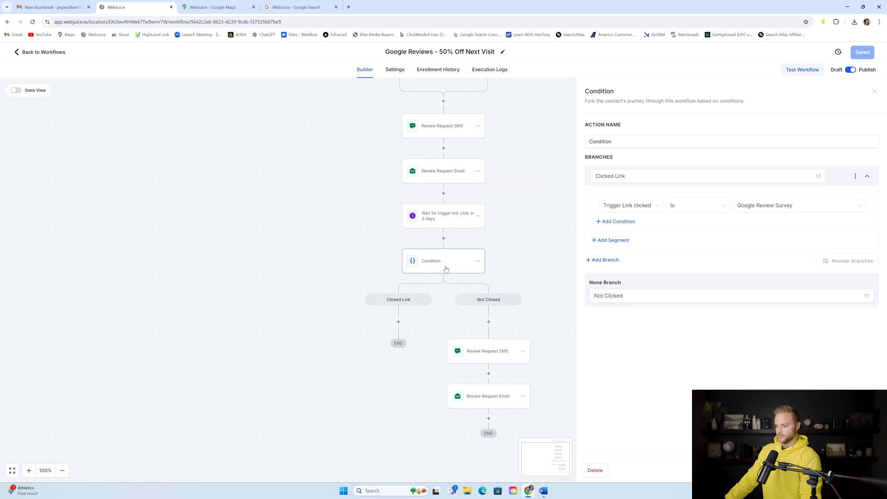
left_click(646, 212)
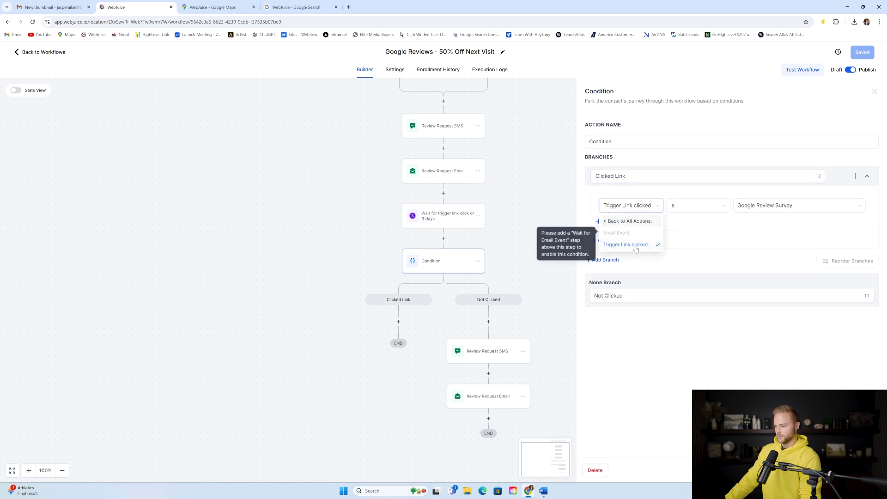
left_click(628, 221)
left_click(652, 210)
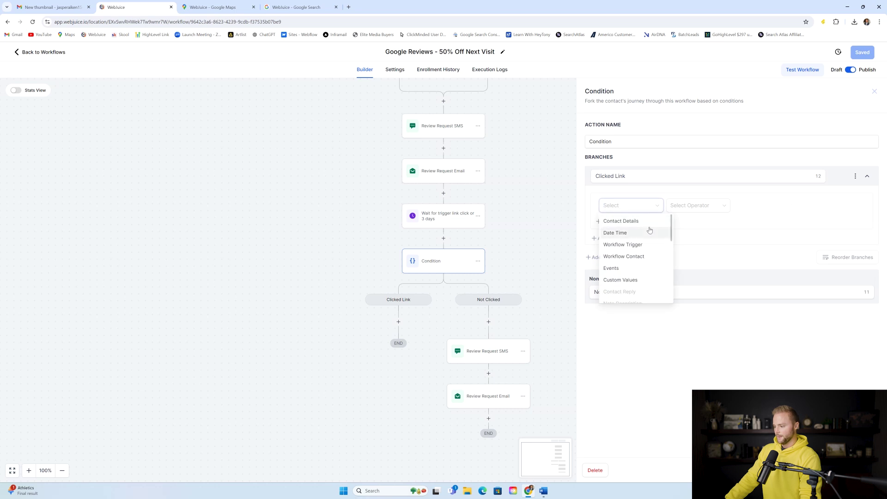
left_click(616, 267)
left_click(626, 244)
left_click(697, 205)
left_click(678, 221)
left_click(756, 206)
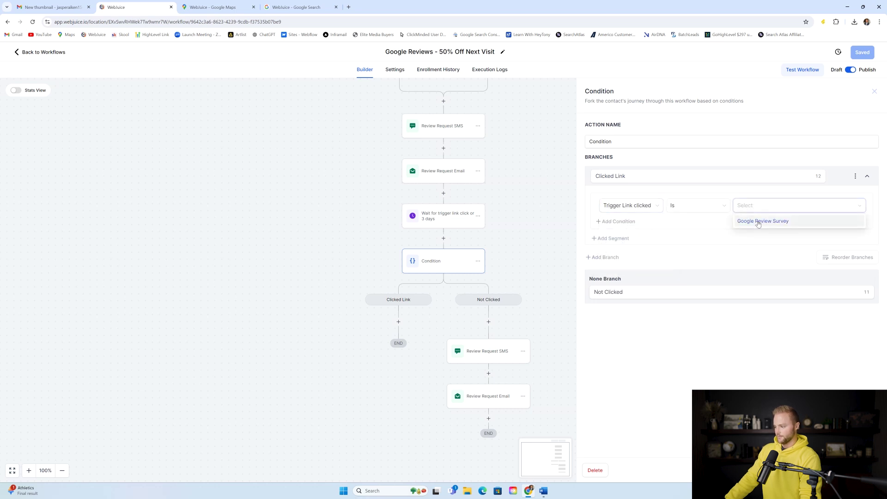
left_click(760, 221)
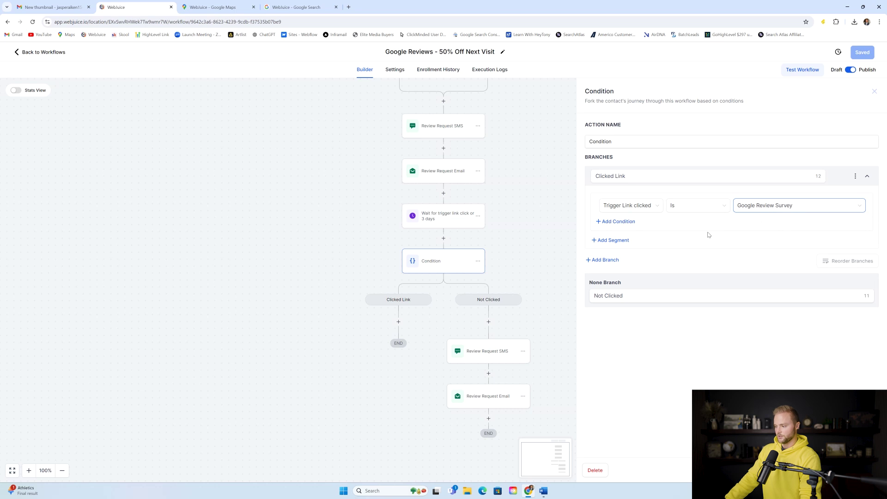
Leave the Not Clicked branch name unchanged and close the condition settings
triple_click(608, 296)
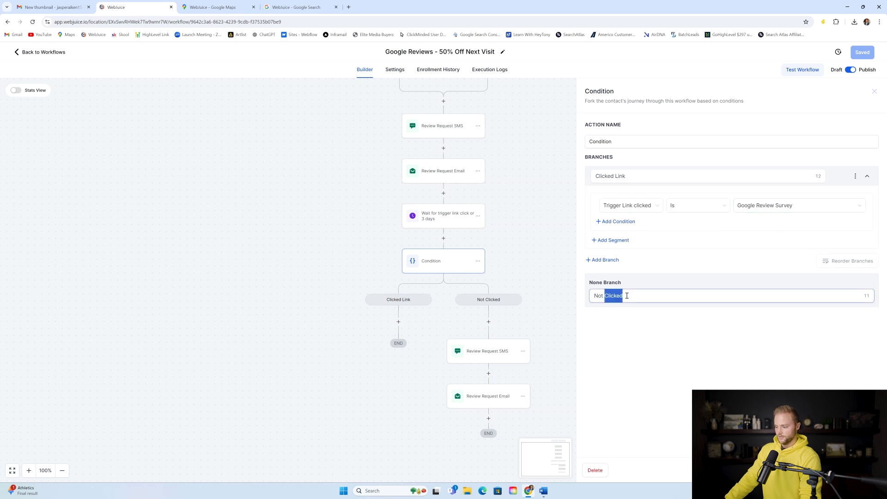
left_click(650, 317)
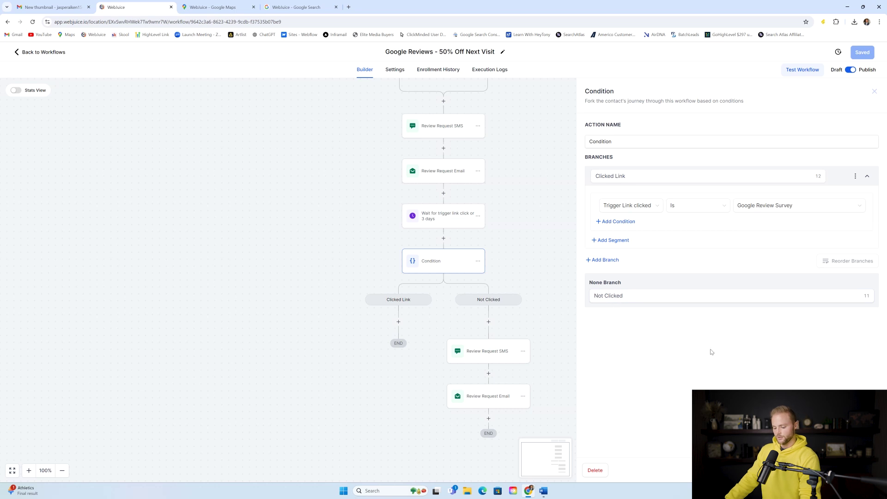
left_click(572, 297)
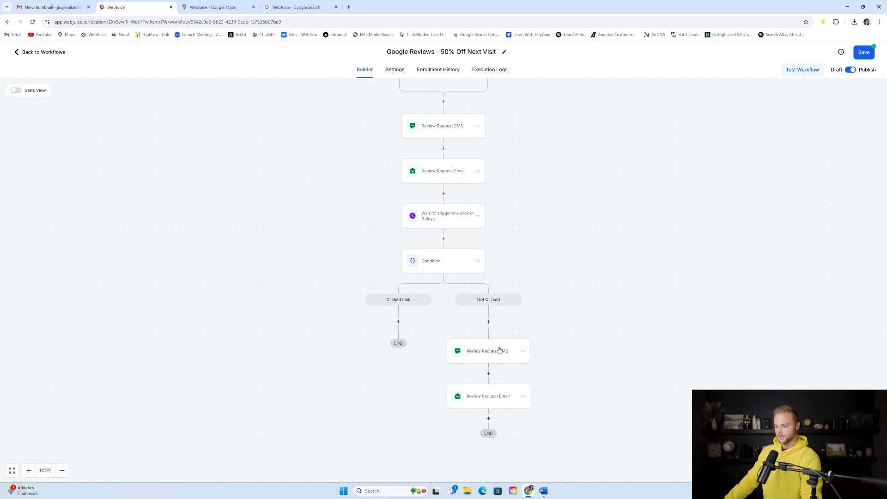
Confirm the Not Clicked review SMS includes 'The offer ends in 3 days.'
scroll(501, 324, "down", 1)
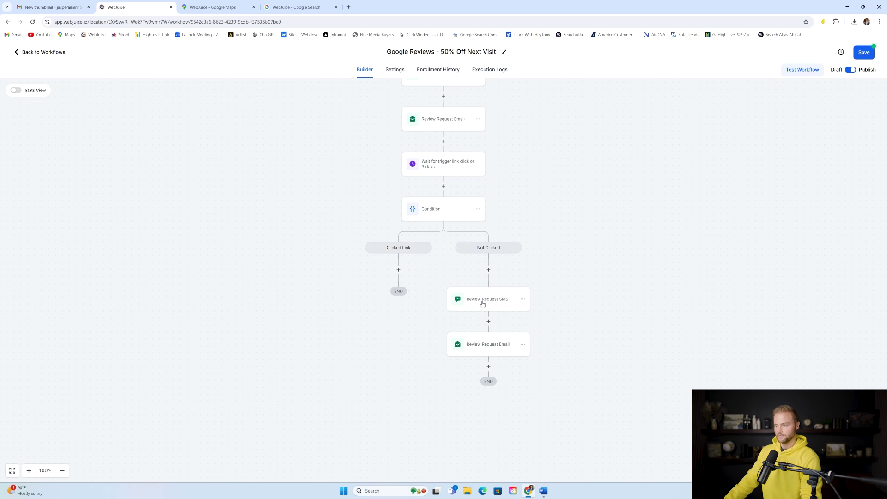
left_click(486, 305)
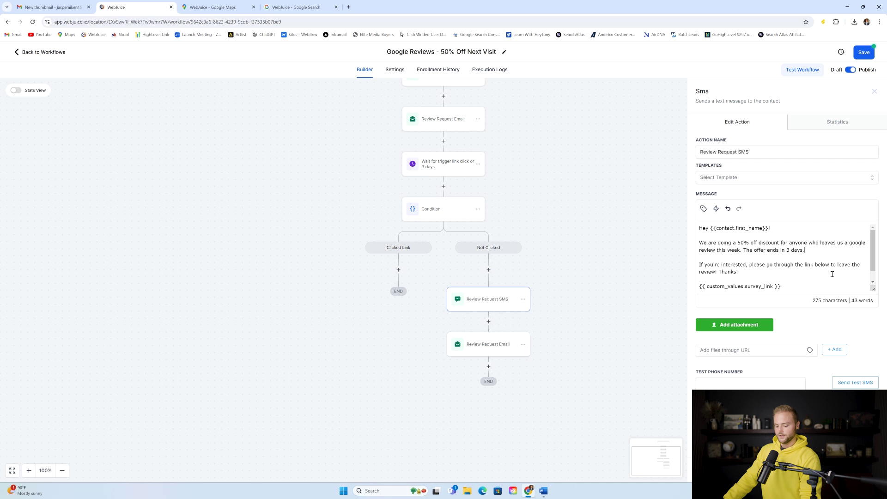
scroll(750, 272, "down", 1)
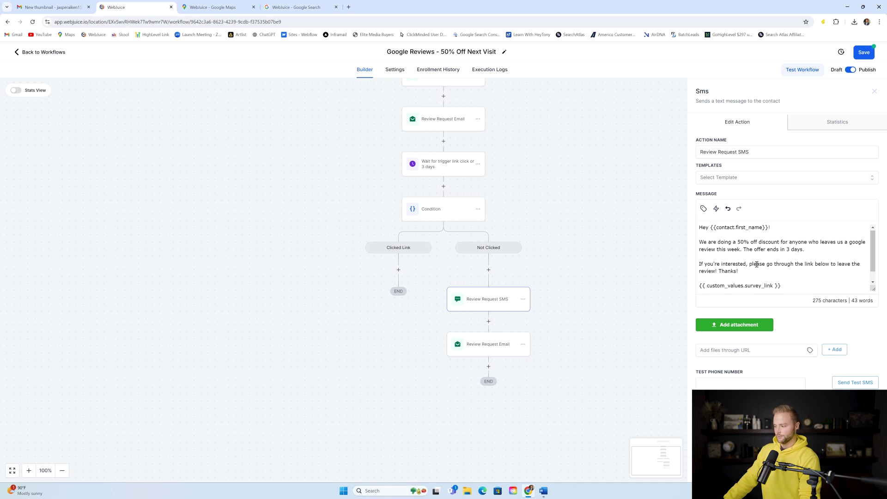
scroll(730, 269, "up", 1)
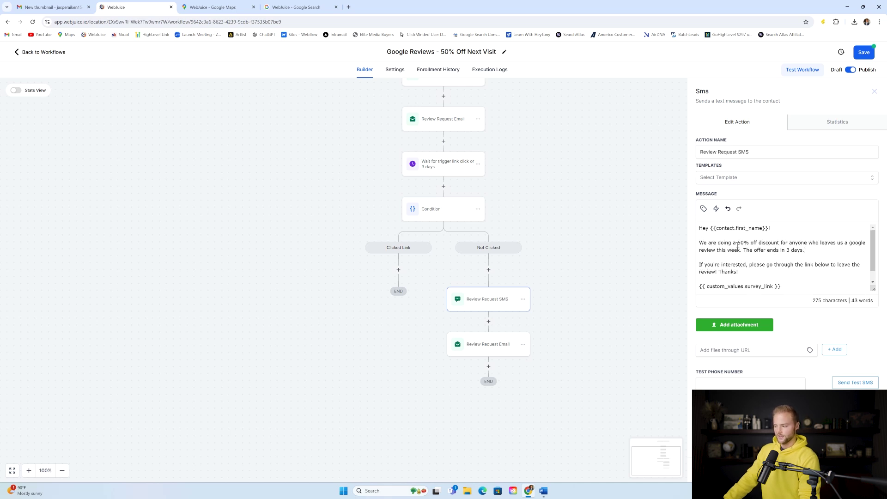
left_click_drag(743, 251, 804, 250)
left_click(804, 250)
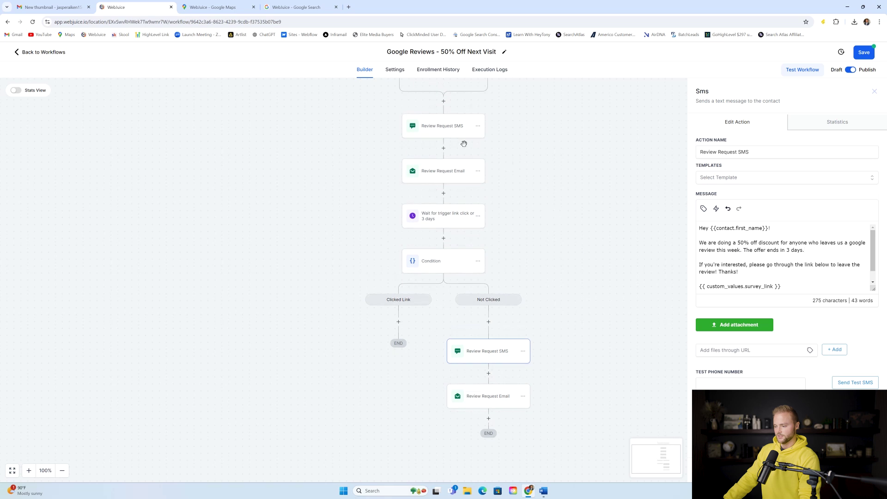
left_click(638, 362)
Update the Not Clicked review email's subject and paste the location name onto its own line
left_click(504, 400)
scroll(798, 291, "down", 1)
left_click(838, 201)
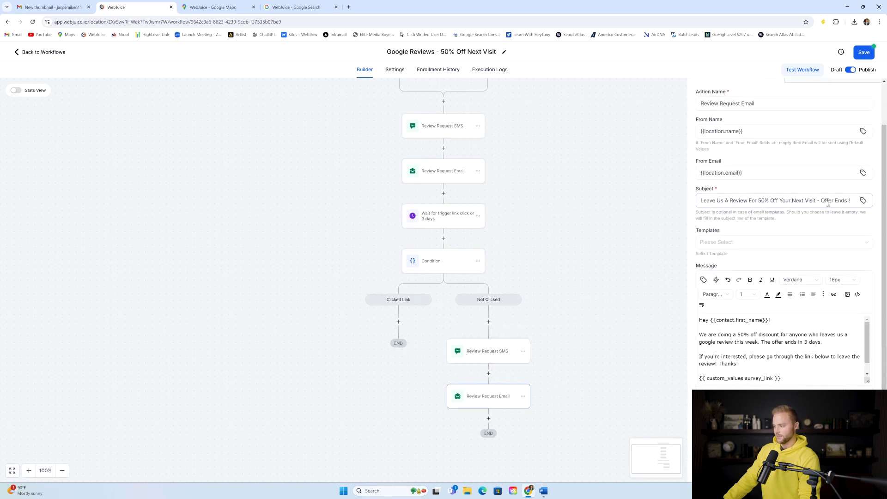
left_click(780, 377)
key("Return")
key("Return")
type("{{location.name}}")
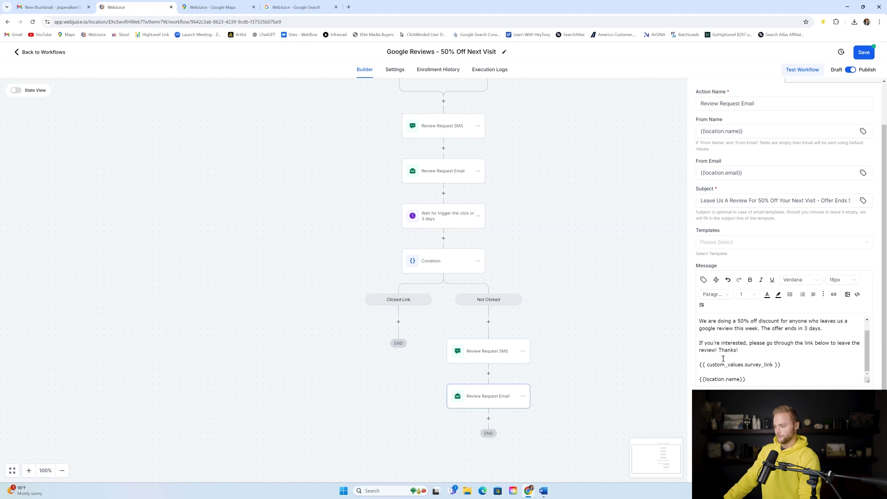
left_click_drag(795, 365, 698, 365)
key("Right")
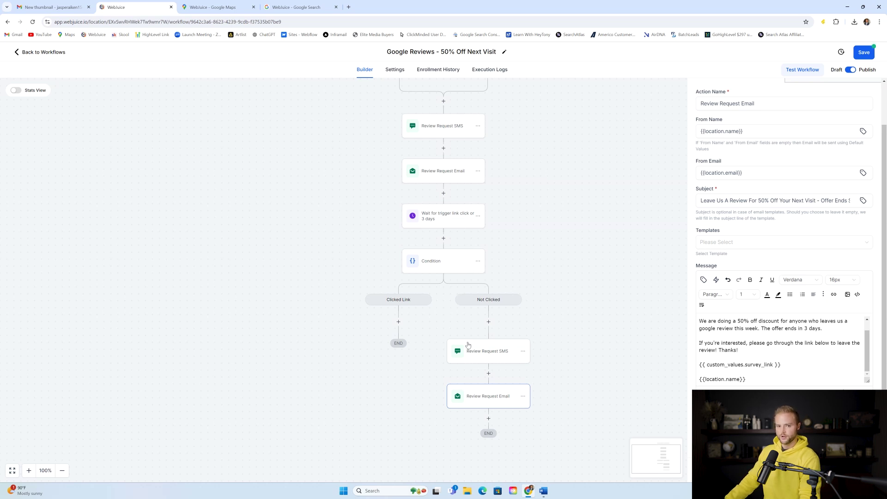
left_click(621, 234)
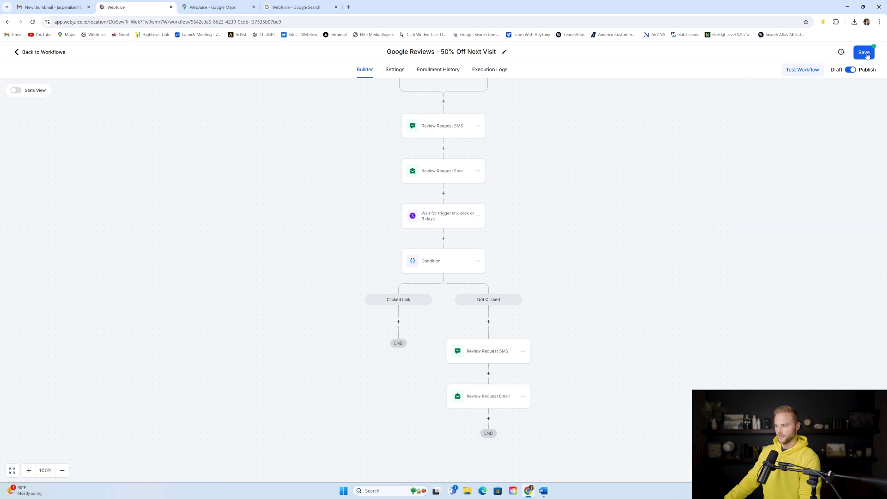
Save the Google Reviews - 50% Off Next Visit workflow and dismiss the 'Saved!' confirmation
left_click(863, 53)
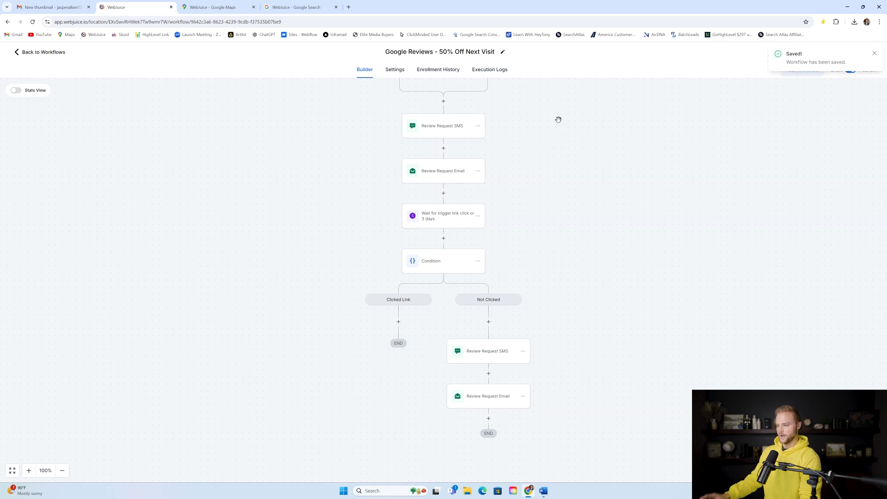
left_click(874, 54)
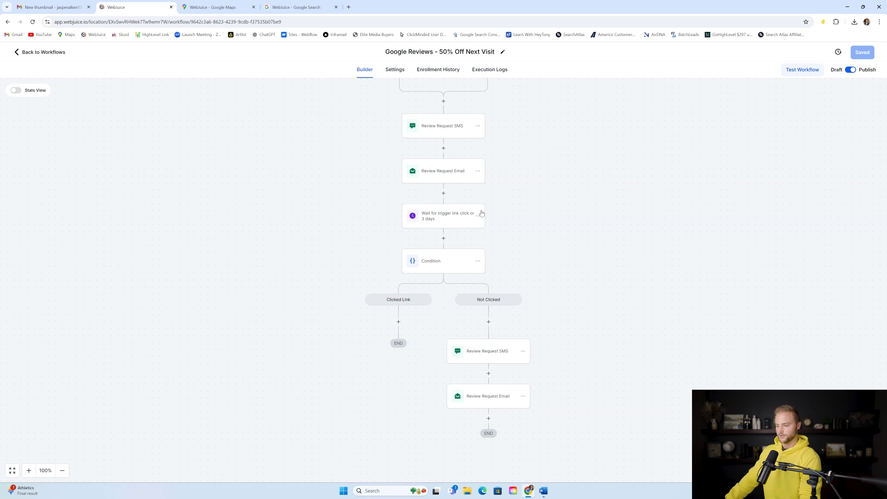
scroll(462, 212, "up", 2)
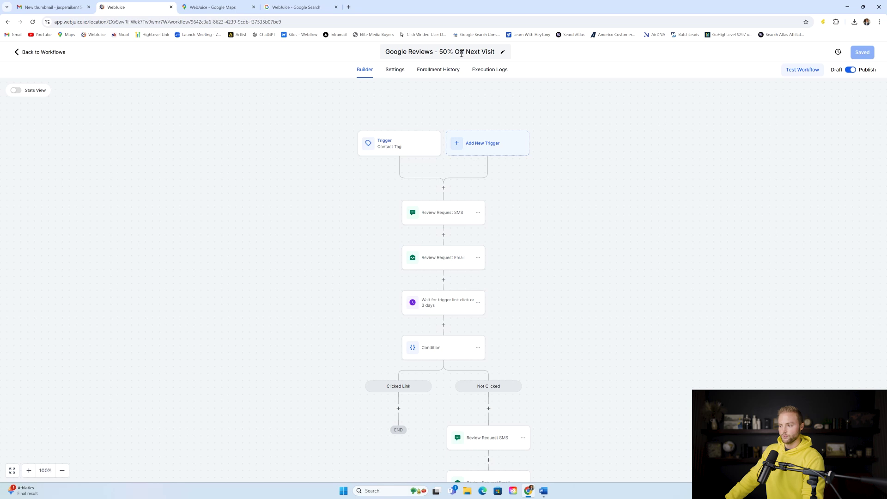
Delete the Appts workflow from the Workflow List, confirming with 'confirm'
left_click(49, 53)
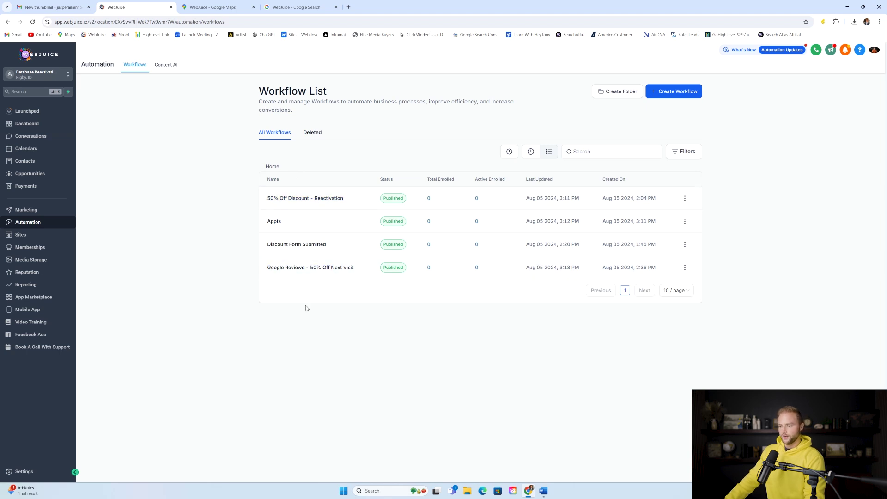
left_click(685, 222)
left_click(681, 206)
left_click(426, 301)
type("confirm")
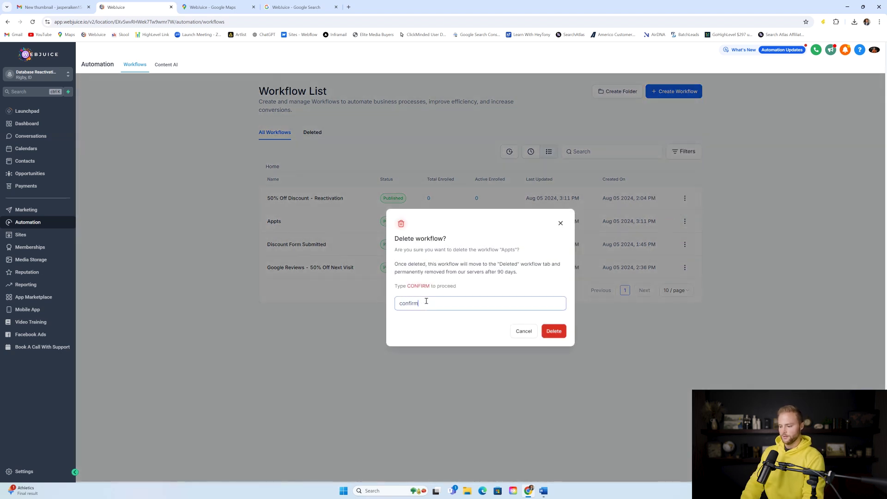
left_click(550, 330)
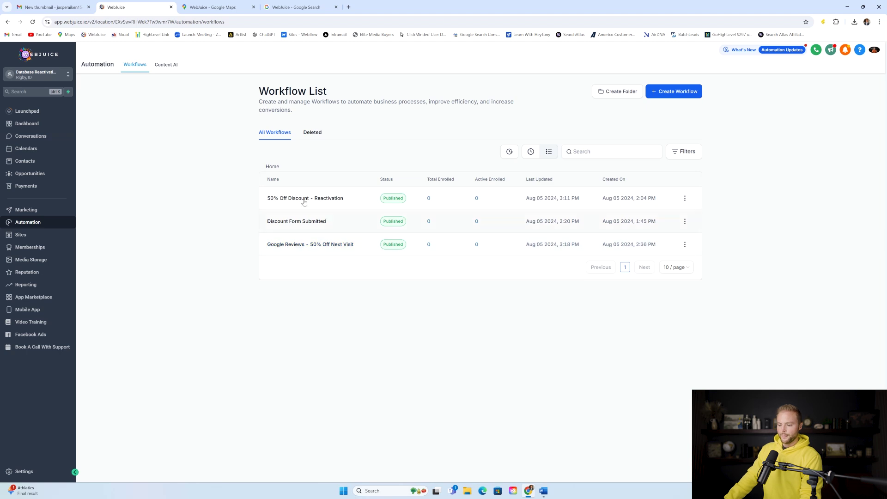
Check Settings > Custom Values, cancel a new custom value, then go to Sites
left_click(32, 475)
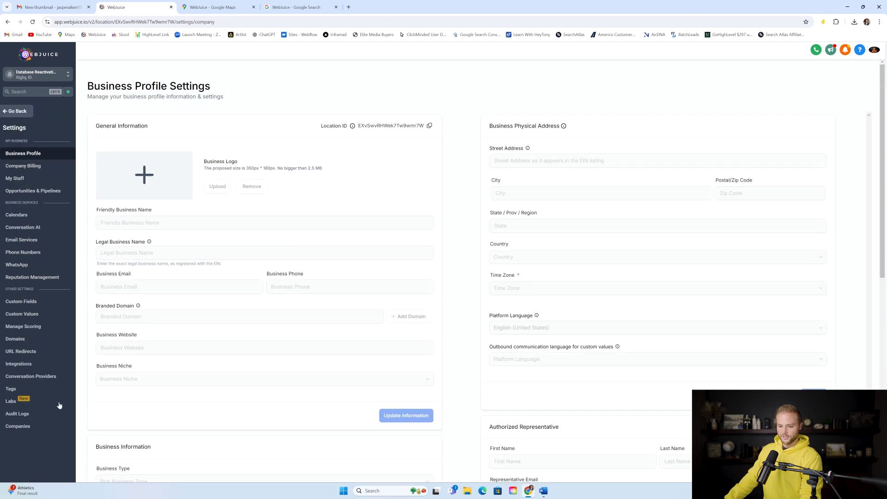
left_click(48, 316)
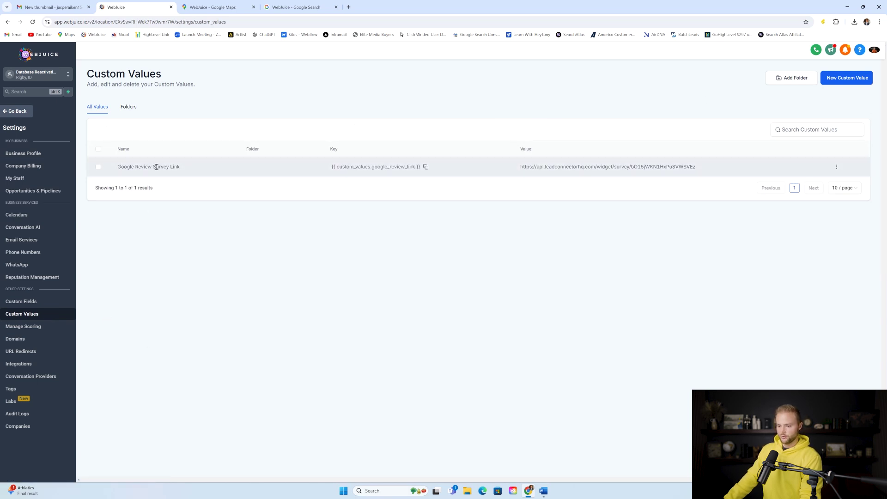
left_click(839, 81)
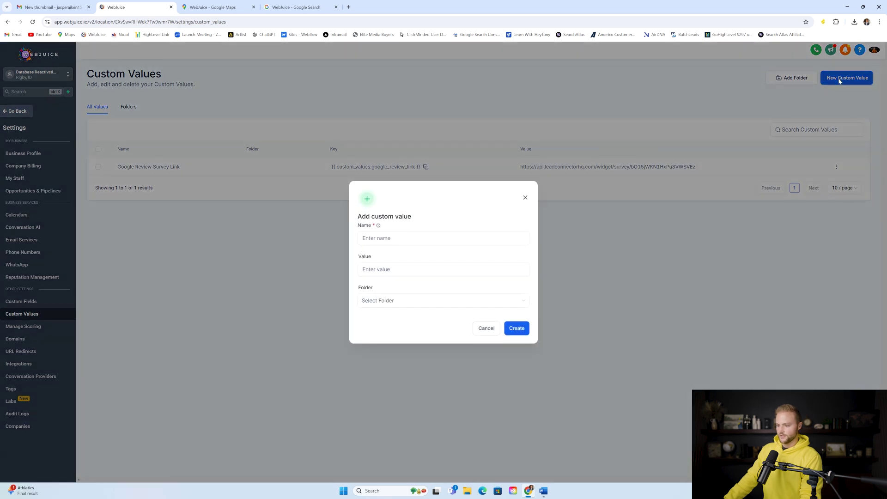
left_click(388, 238)
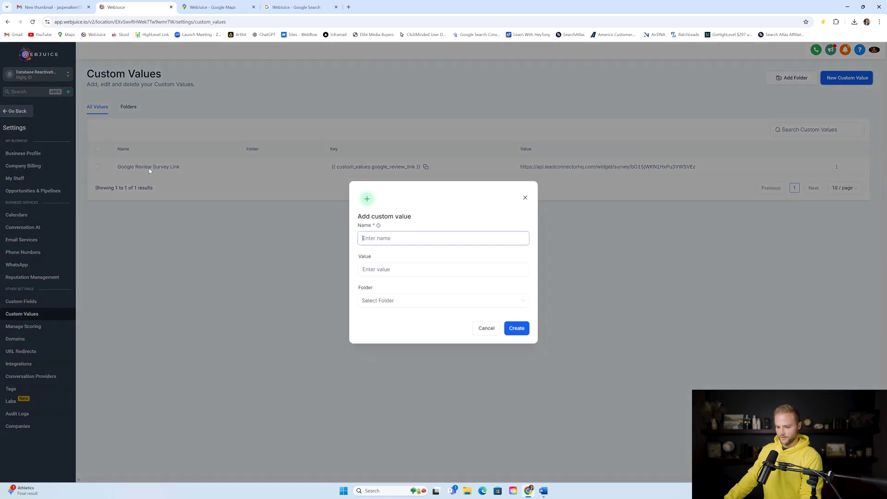
left_click(383, 271)
left_click(525, 197)
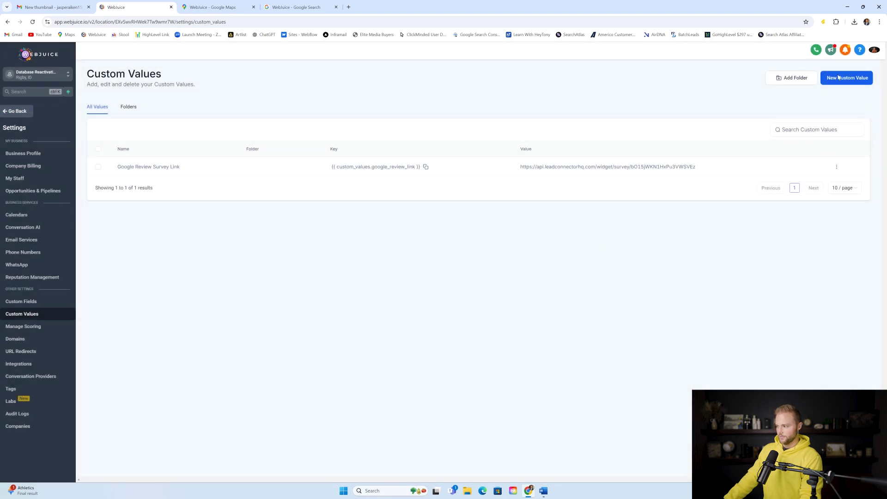
left_click(16, 113)
left_click(20, 234)
Copy the Google Review Survey's shareable link from its Integrate > Link options
mouse_move(340, 64)
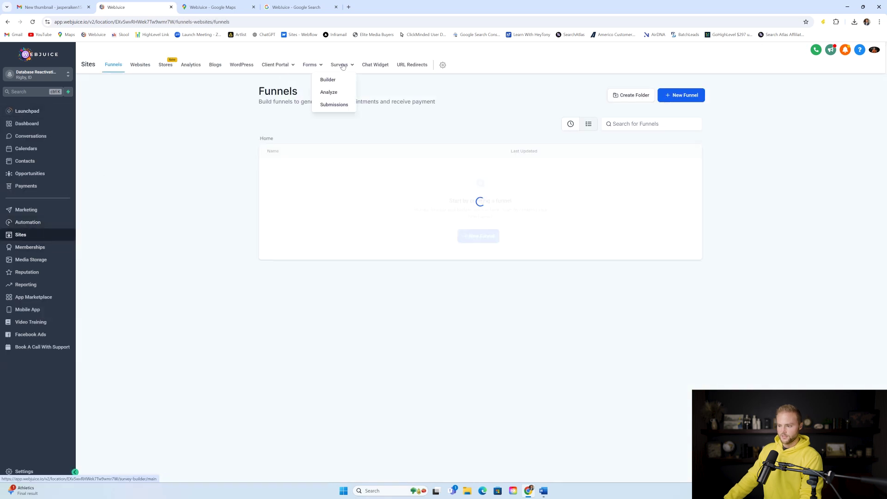
left_click(332, 79)
left_click(295, 176)
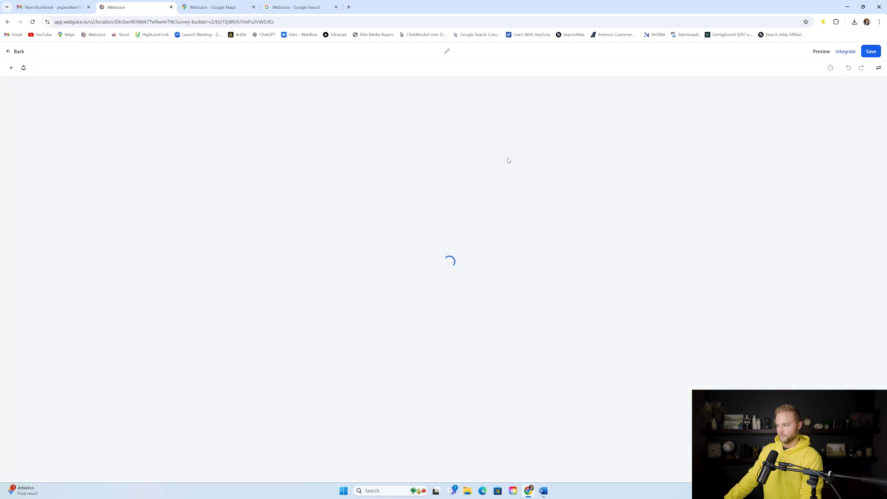
left_click(845, 51)
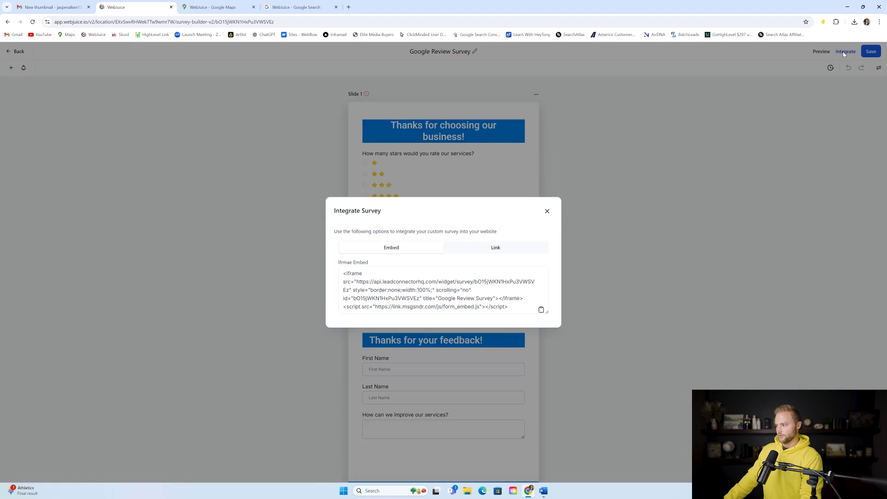
left_click(494, 248)
triple_click(462, 291)
key("ctrl+c")
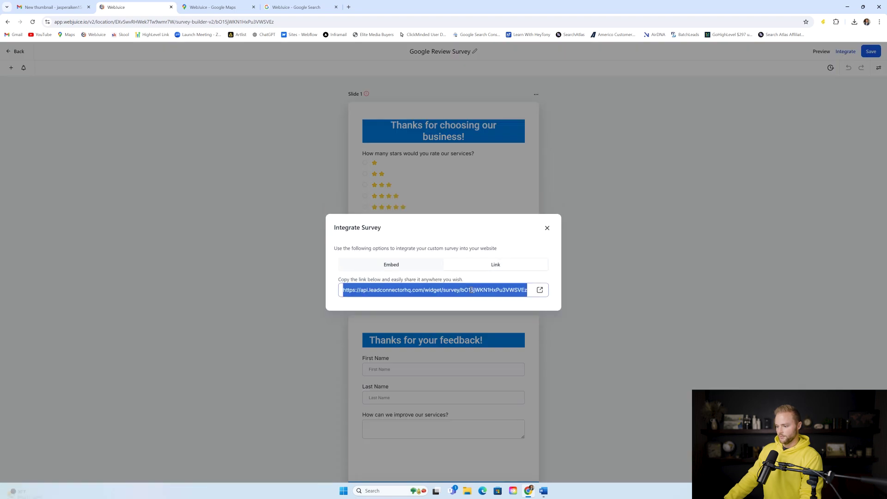
left_click(56, 54)
left_click(17, 51)
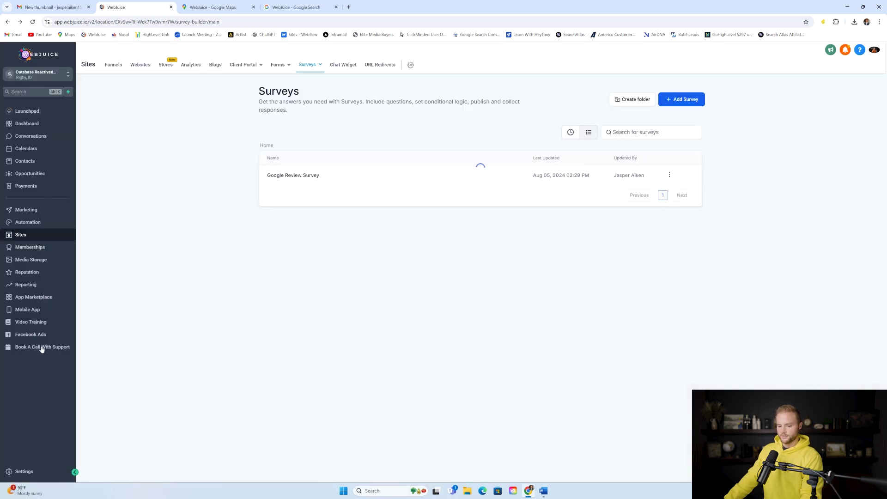
Paste the survey link into a new custom value, cancel it, and return to workflows
left_click(14, 471)
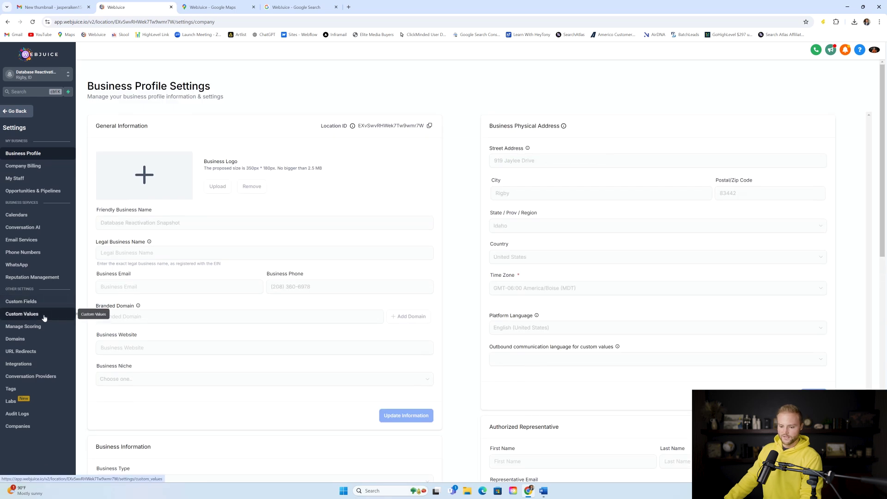
left_click(57, 314)
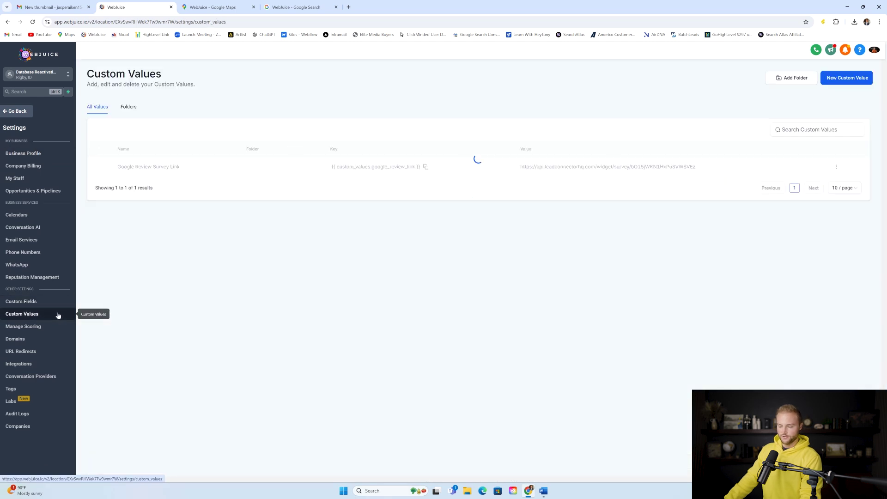
left_click(845, 82)
left_click(421, 238)
left_click(428, 268)
key("ctrl+v")
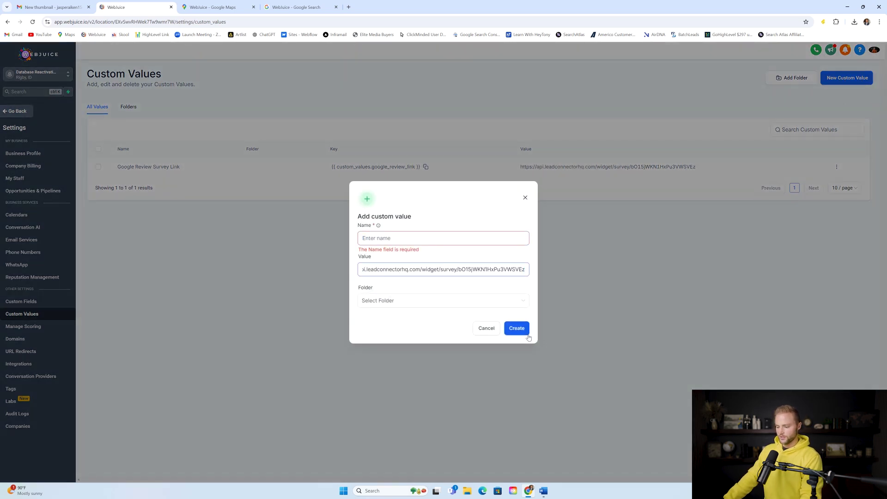
left_click(525, 198)
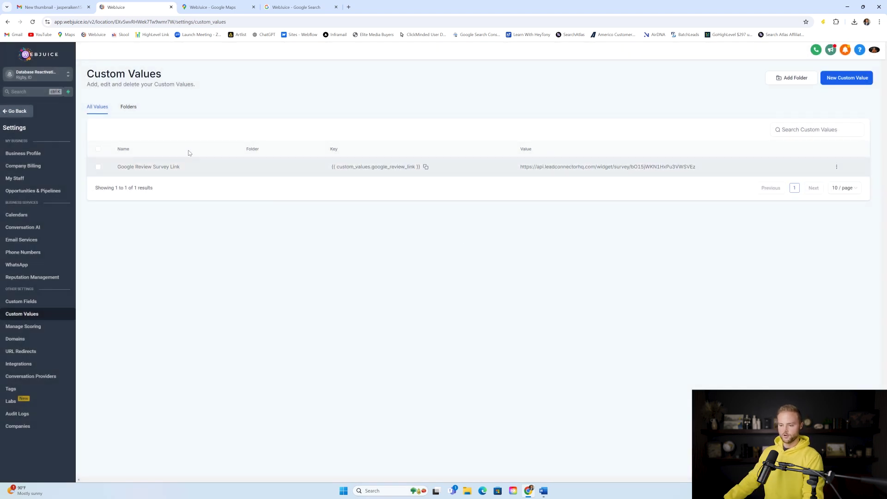
left_click(19, 111)
left_click(43, 224)
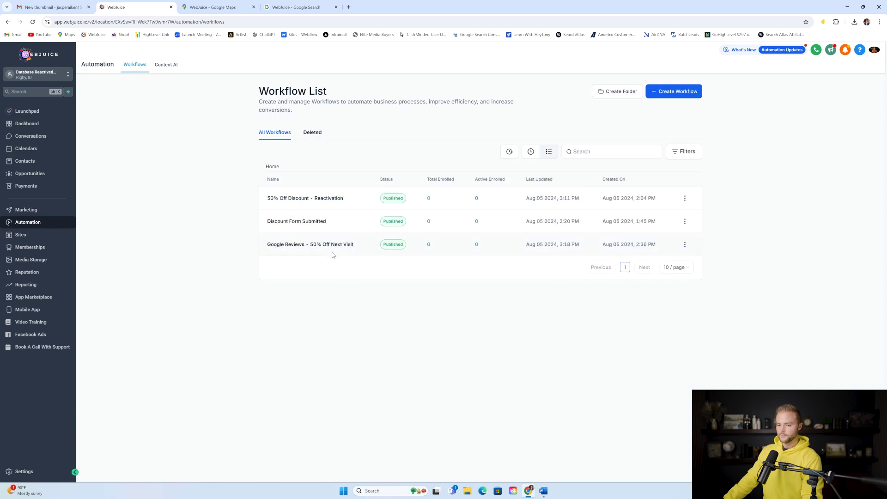
Open the 50% Off Discount Form in the Sites > Forms builder
left_click(49, 235)
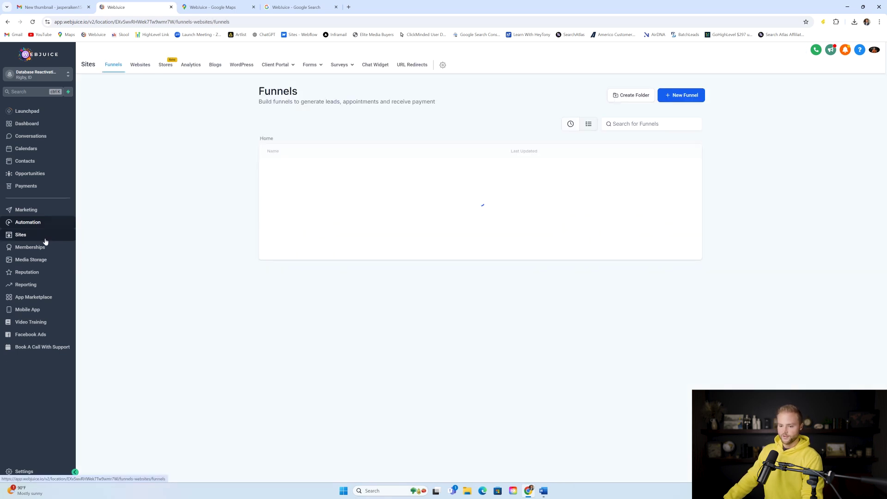
left_click(312, 64)
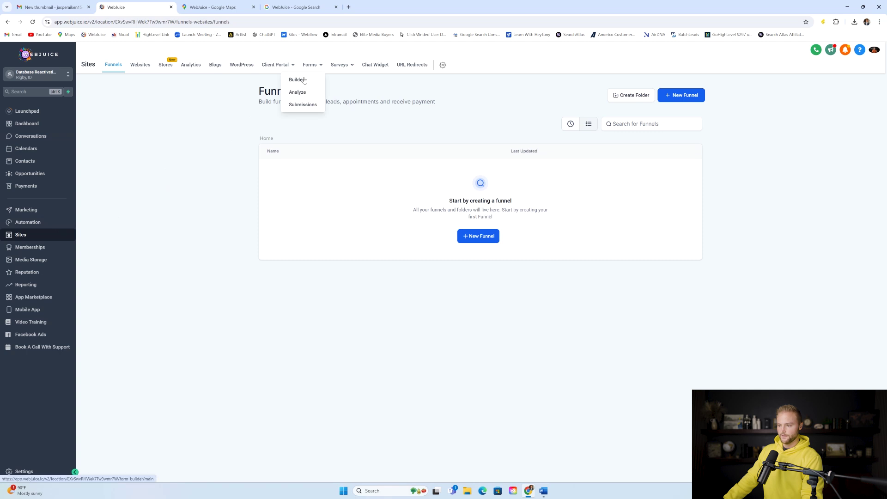
left_click(299, 79)
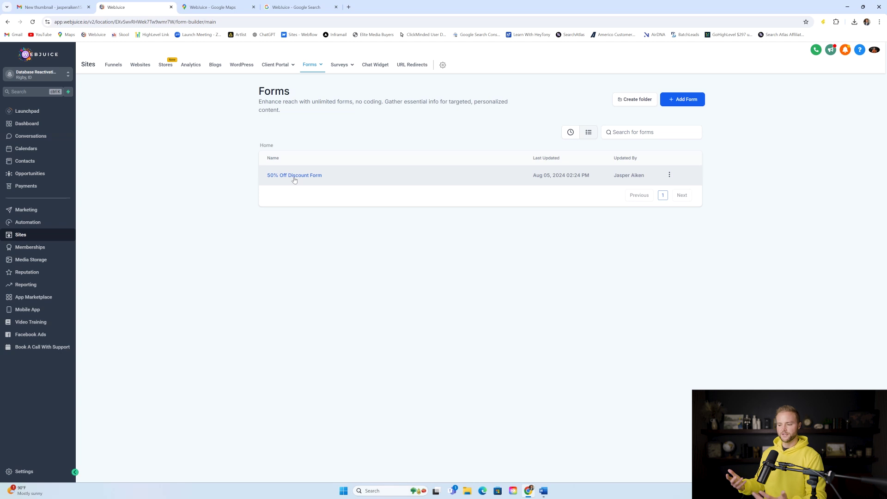
left_click(296, 178)
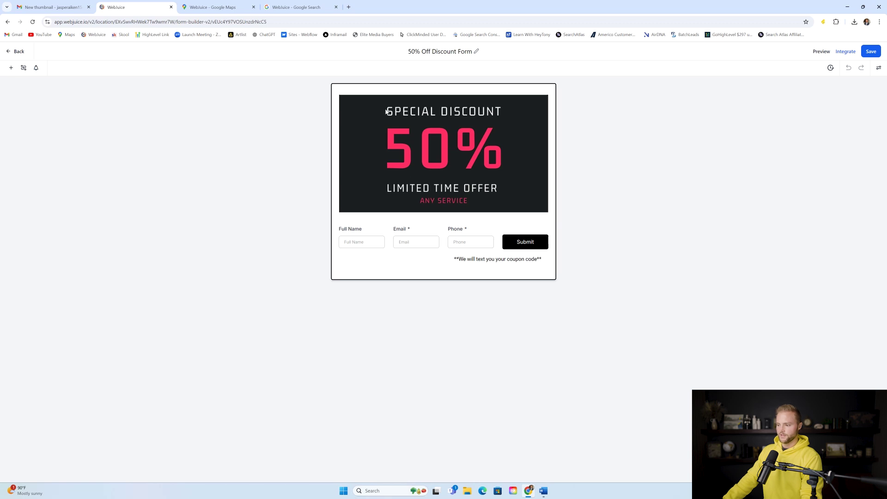
Replace the discount banner with a new Image element using the Any Service (2) upload
left_click(459, 166)
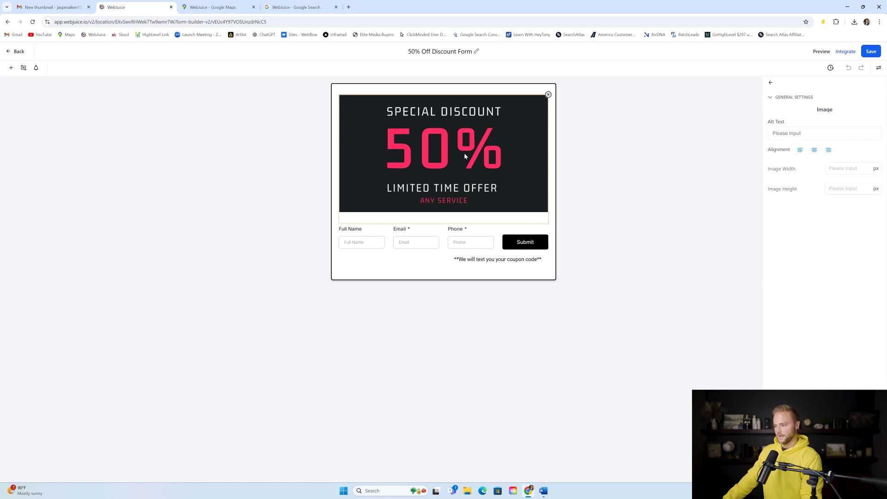
left_click(548, 95)
left_click(10, 68)
scroll(84, 271, "down", 10)
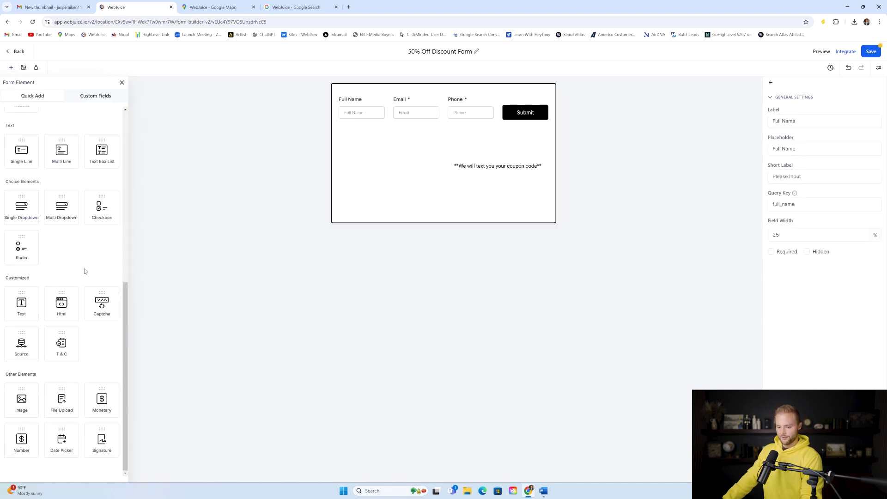
left_click_drag(26, 403, 387, 108)
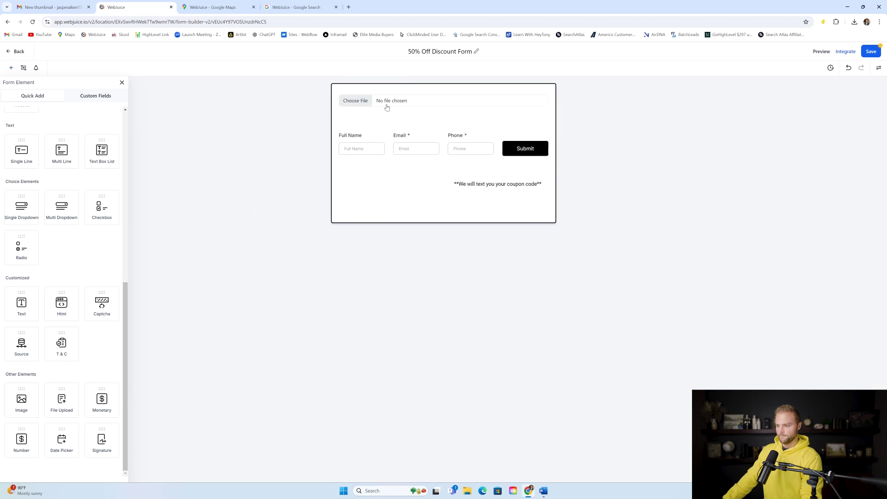
left_click(361, 101)
left_click(114, 98)
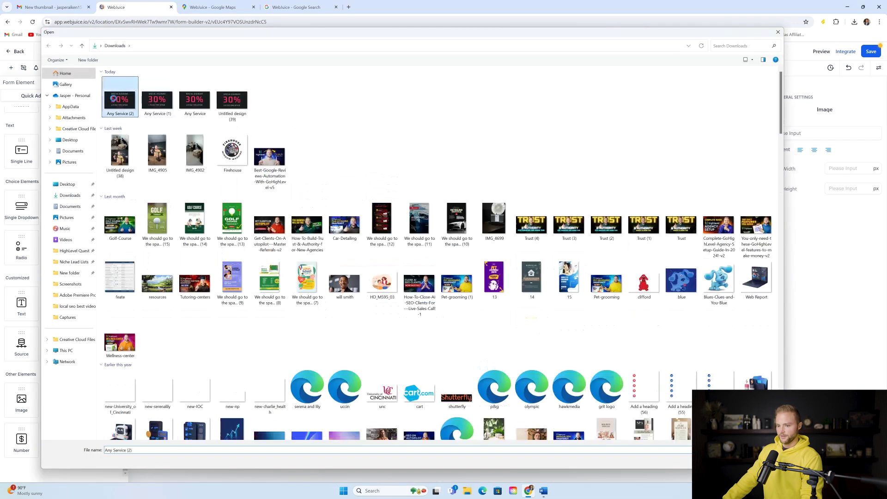
double_click(113, 99)
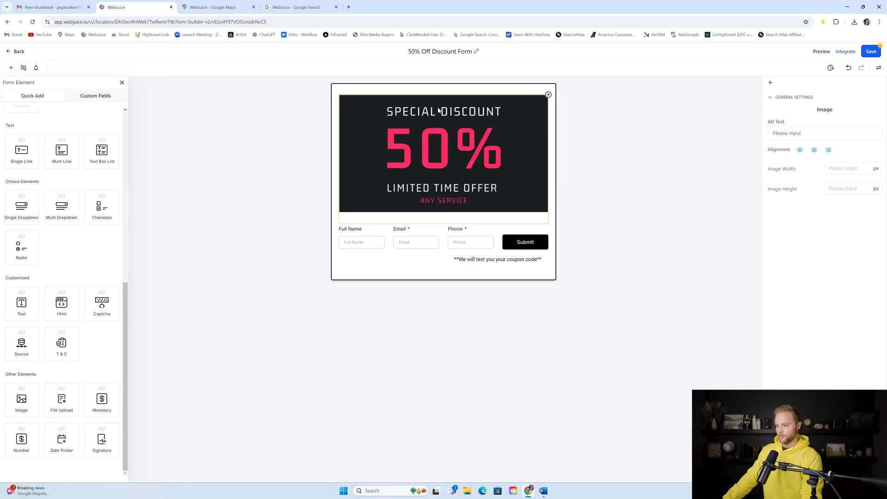
Review the Full Name field, the form's style settings and the Phone field
left_click(383, 230)
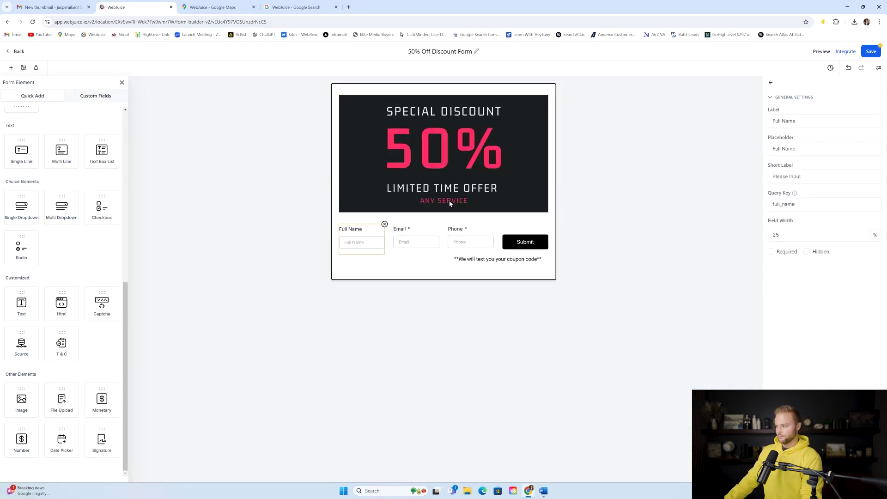
left_click(880, 69)
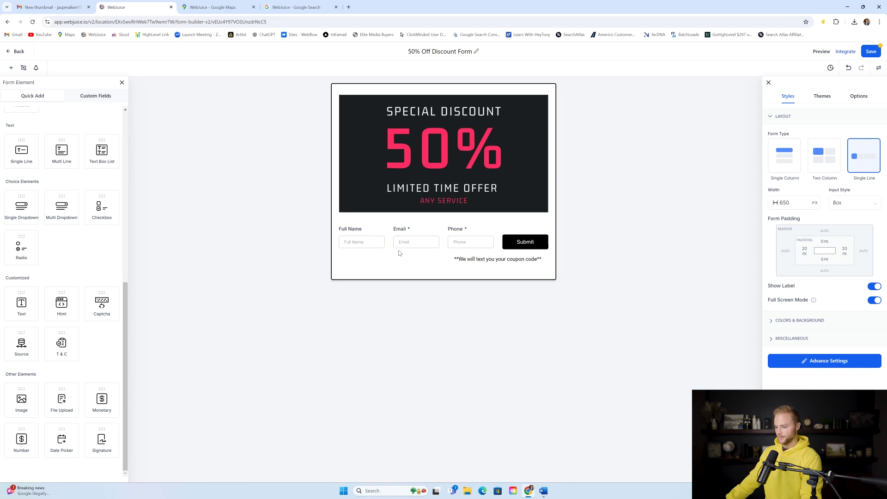
scroll(20, 143, "up", 7)
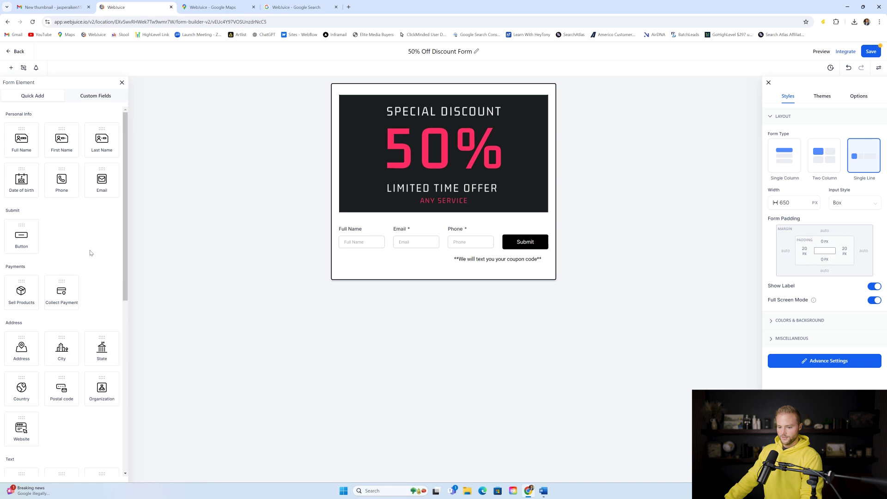
scroll(88, 236, "down", 1)
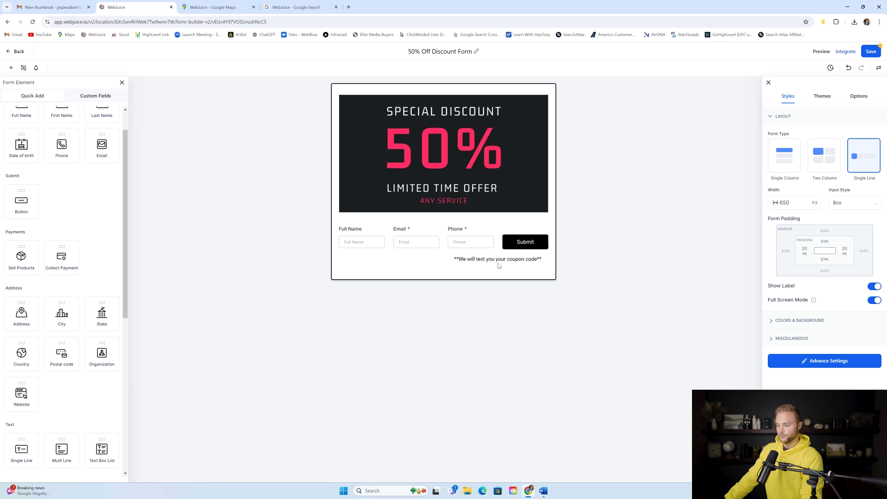
left_click(460, 242)
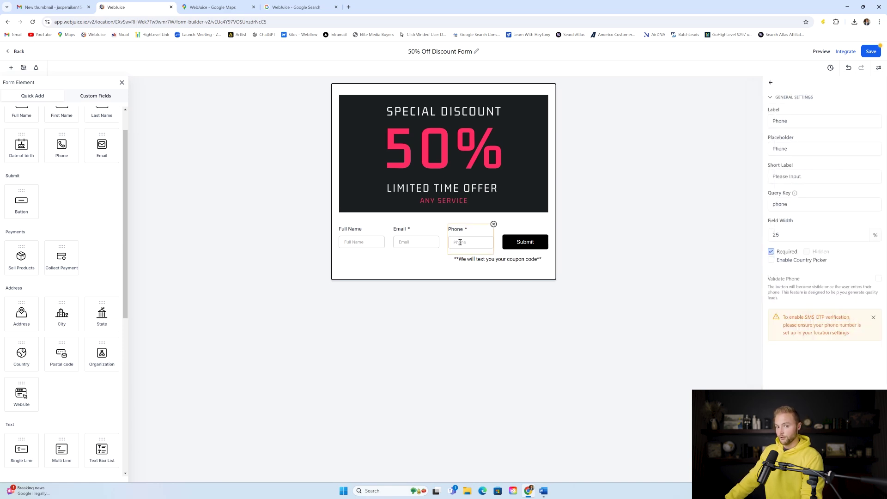
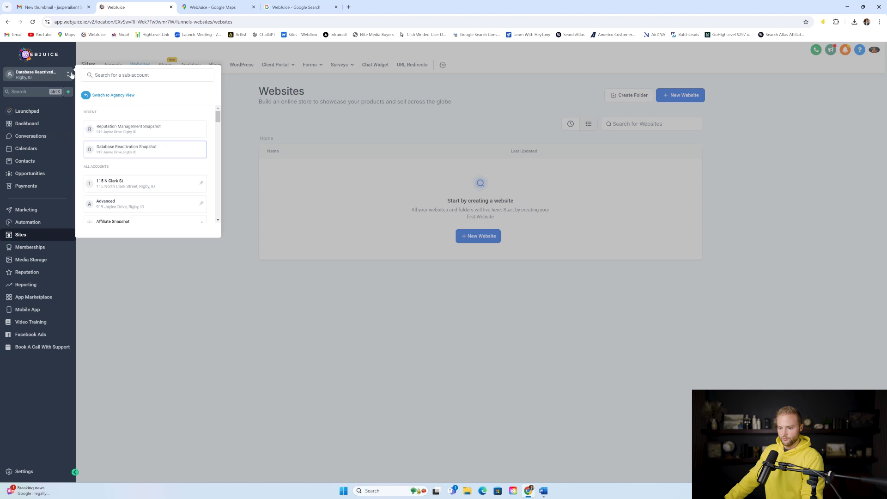
Switch to the Golf Course Snapshot sub-account
left_click(125, 74)
type("golf")
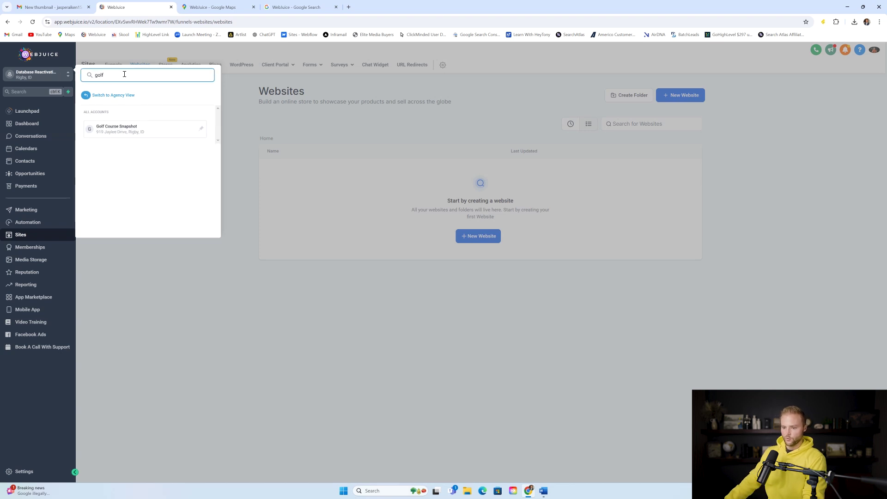
left_click(121, 132)
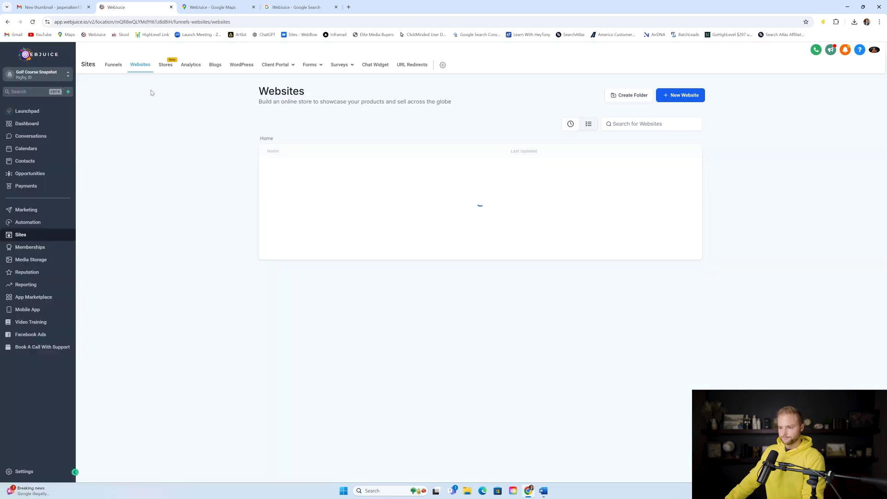
left_click(285, 168)
Clone the Golf Course Template website into Database Reactivation Snapshot, then switch to that sub-account
left_click(669, 167)
left_click(652, 108)
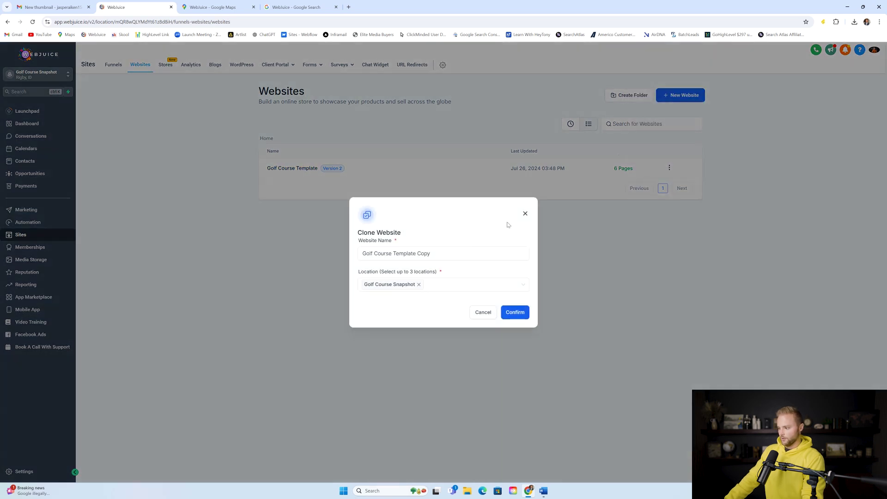
left_click(418, 284)
left_click(417, 285)
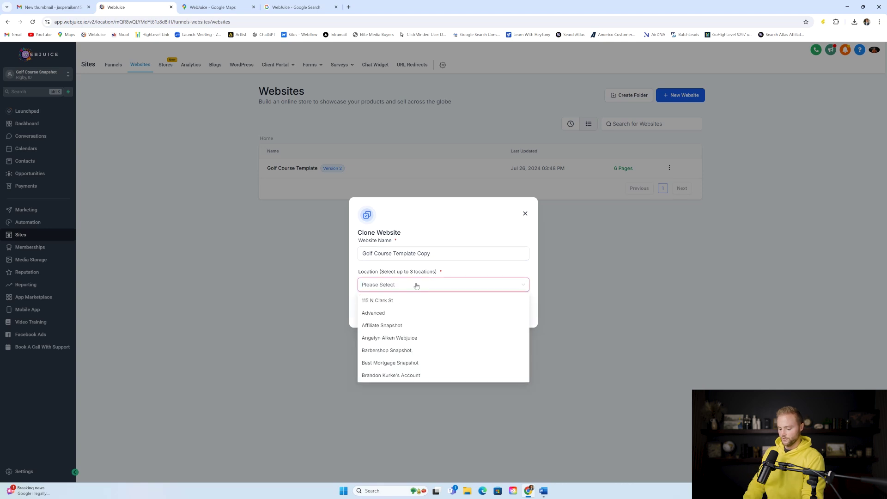
type("data")
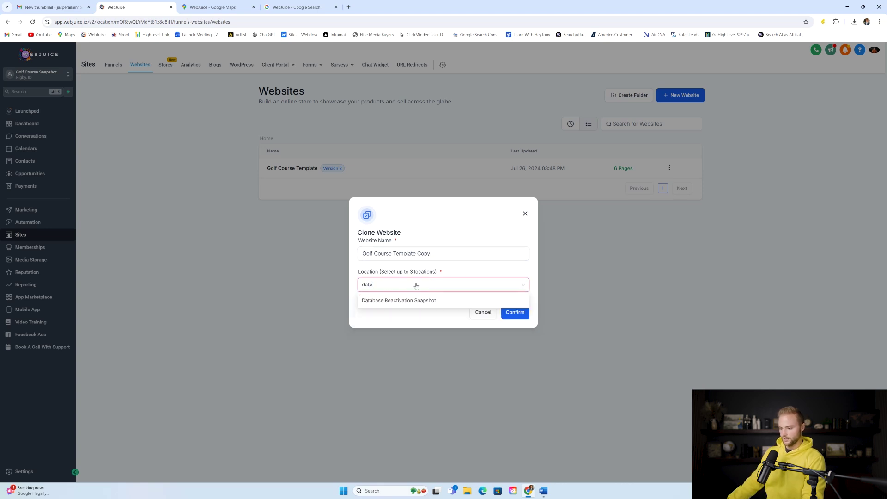
left_click(405, 302)
left_click(464, 272)
left_click(513, 313)
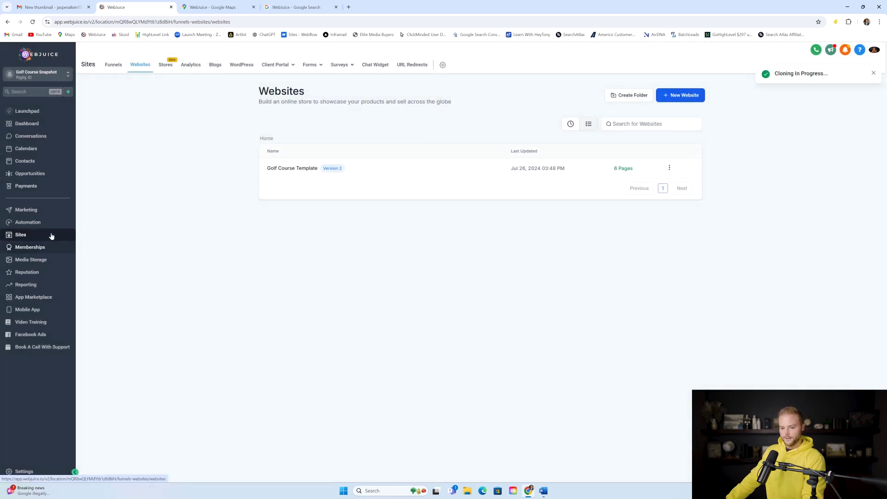
left_click(67, 74)
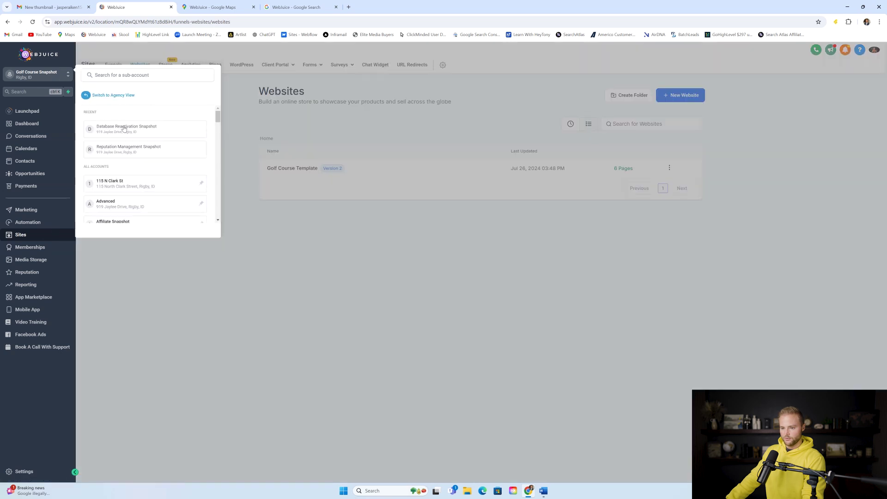
left_click(124, 130)
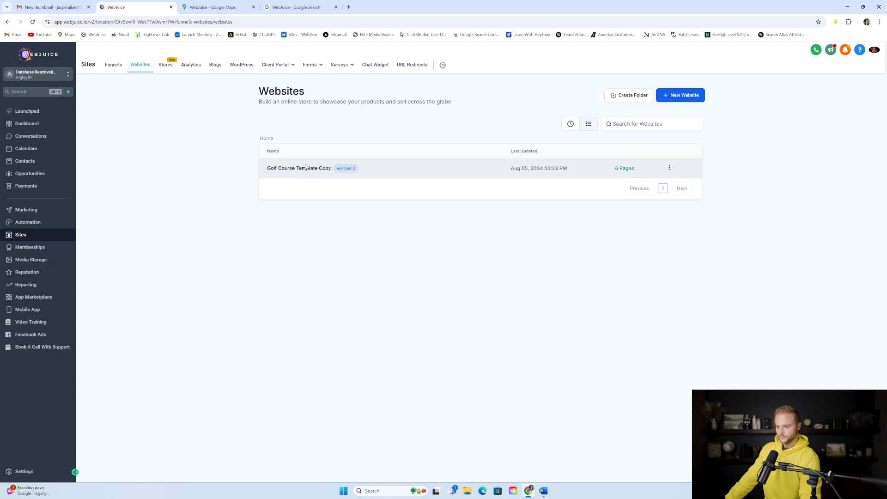
Open the Golf Course Template Copy Home page's popup and add a one-column row
left_click(306, 169)
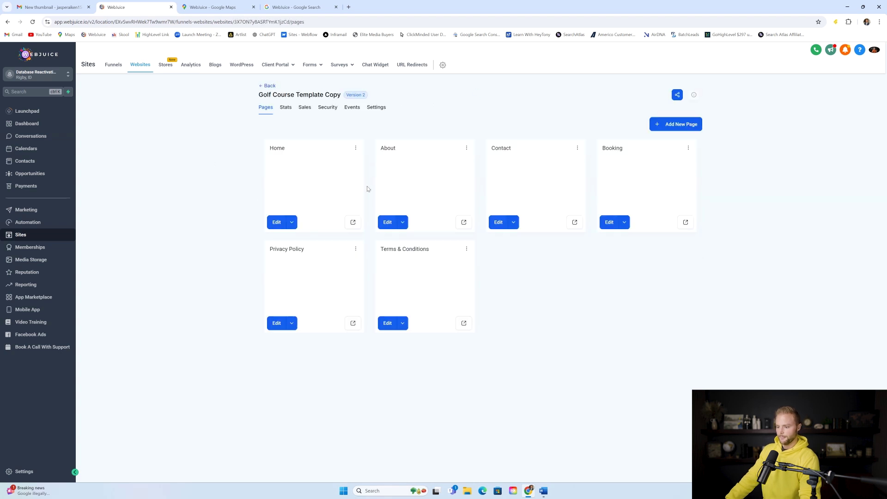
left_click(351, 202)
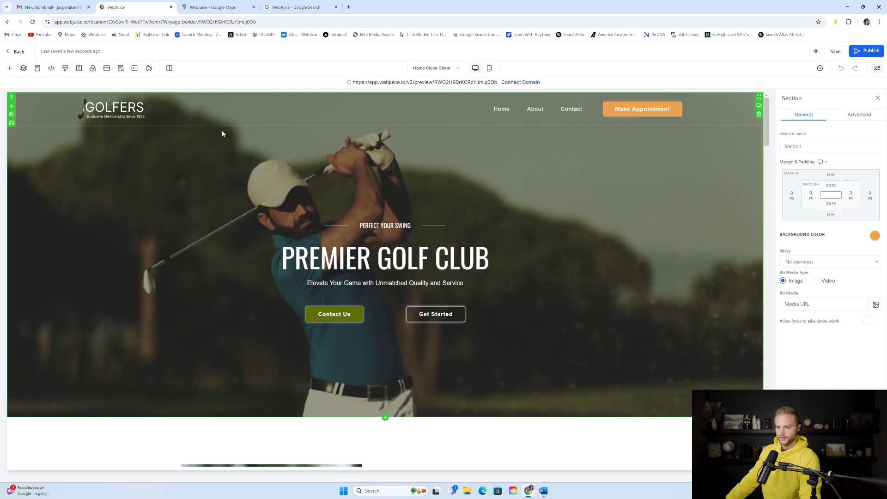
left_click(107, 69)
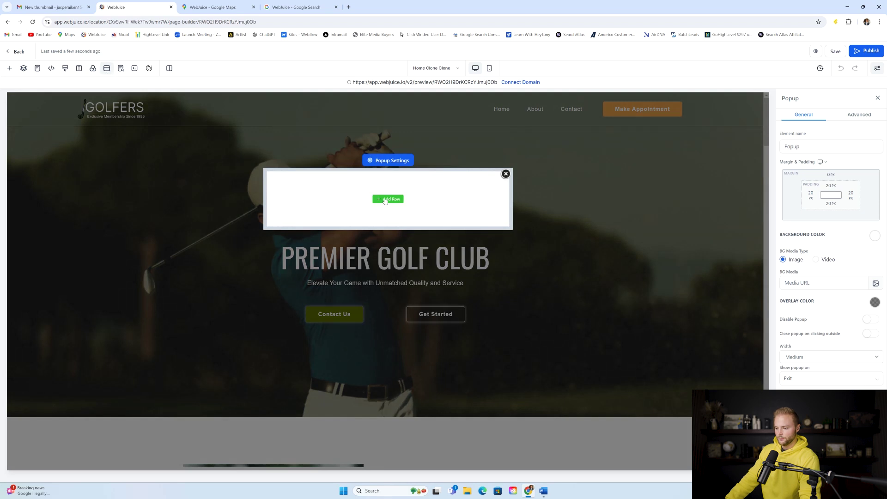
left_click(385, 200)
left_click(122, 147)
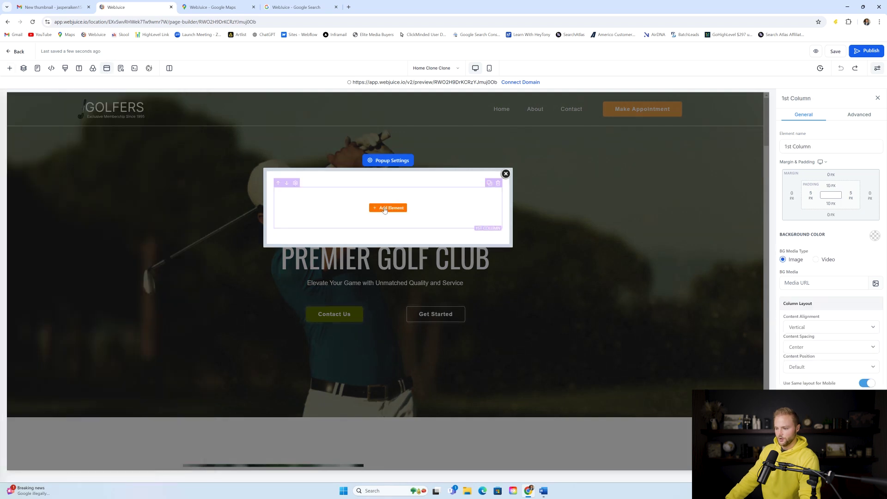
Add the 50% Off Discount Form to the popup, save the Home page, and go back
left_click(131, 254)
left_click(424, 235)
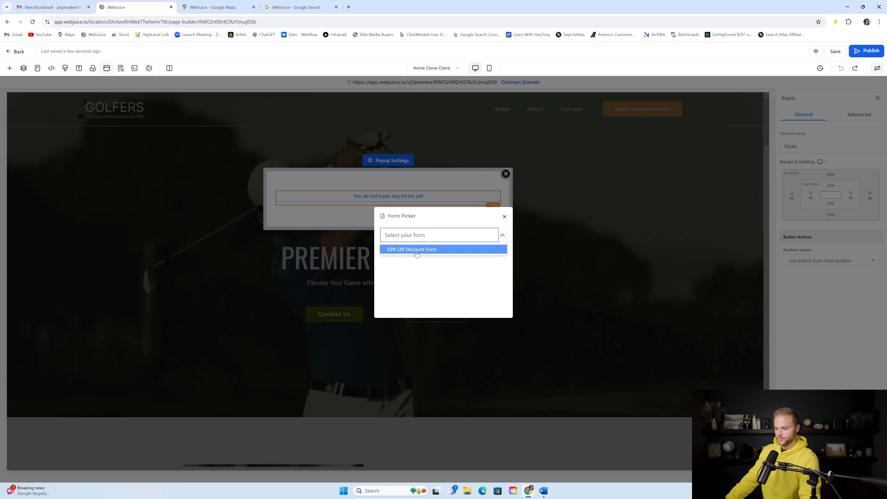
left_click(407, 251)
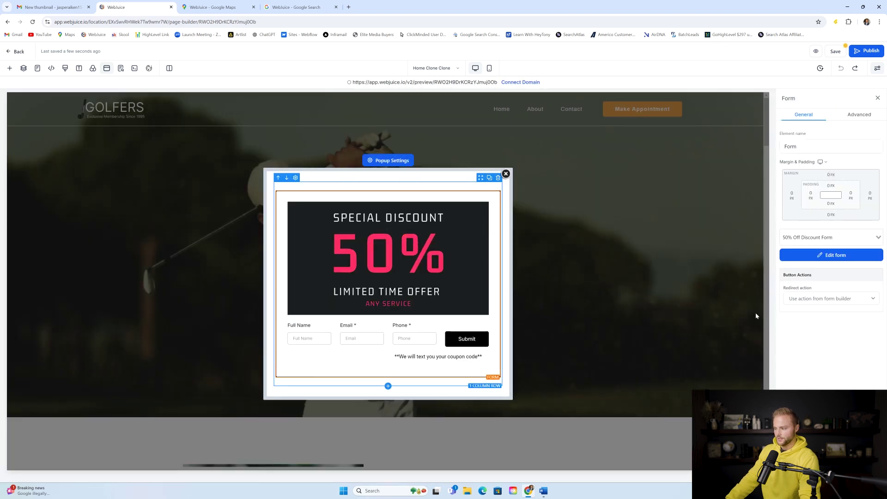
left_click(834, 52)
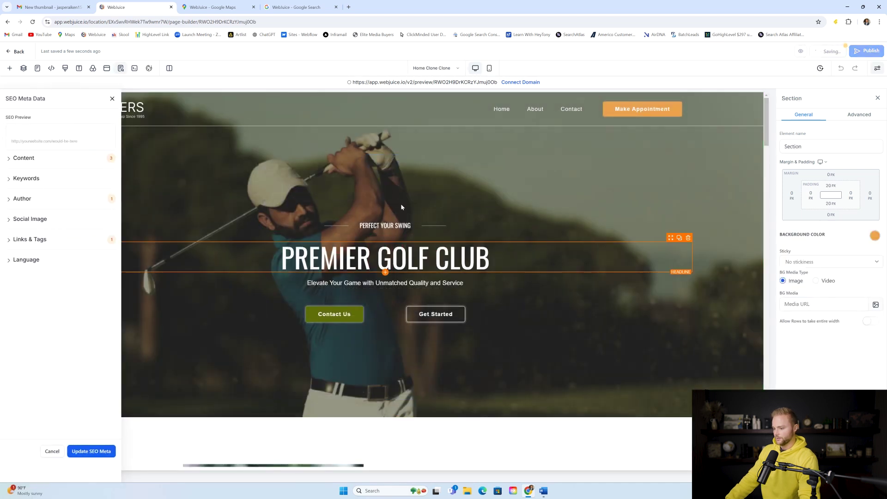
left_click(112, 98)
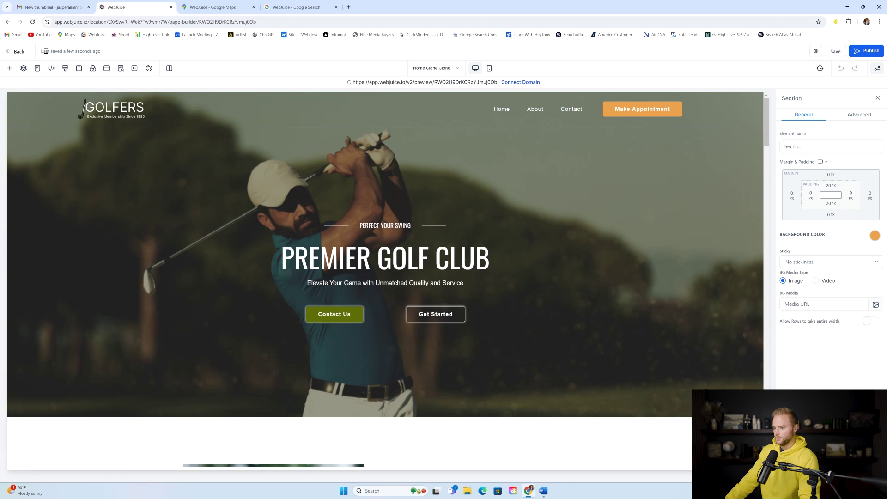
left_click(19, 52)
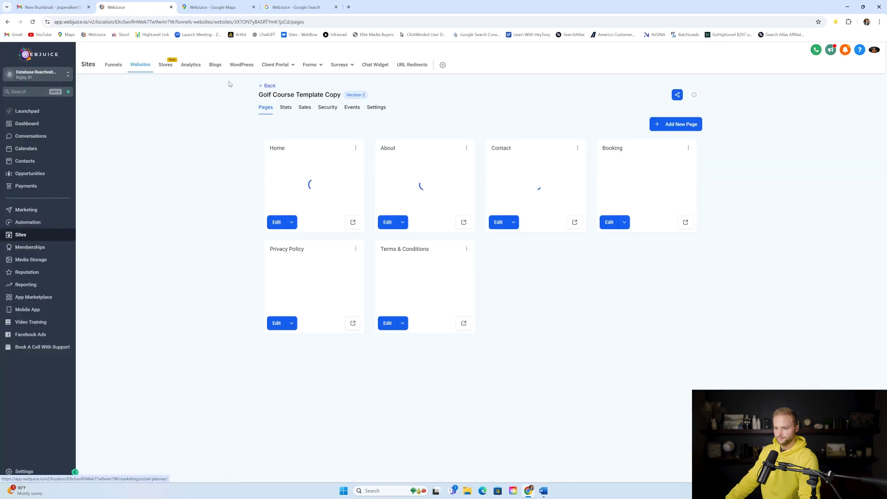
Set the 50% Off Discount Form's integration to activate on visit 1 and save it
left_click(299, 79)
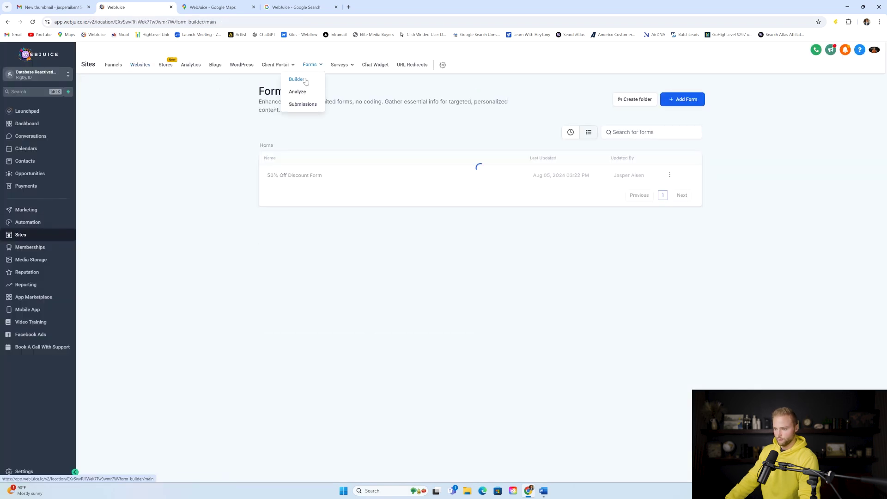
left_click(314, 175)
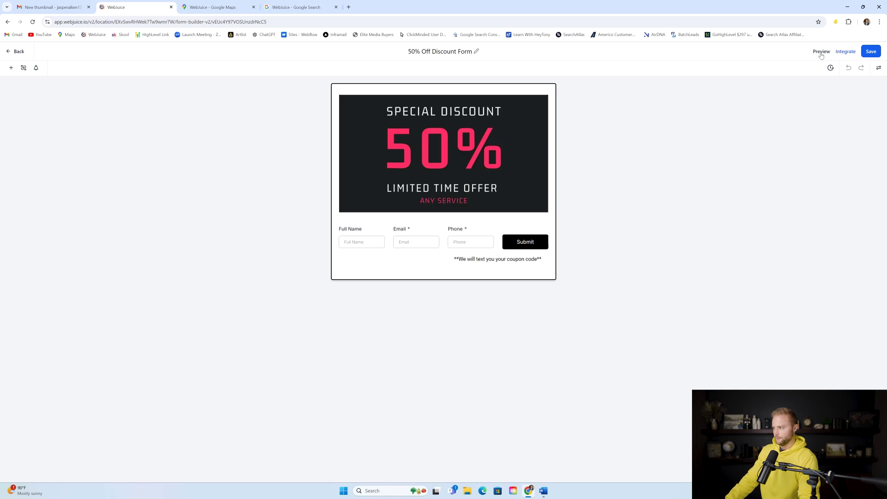
left_click(844, 52)
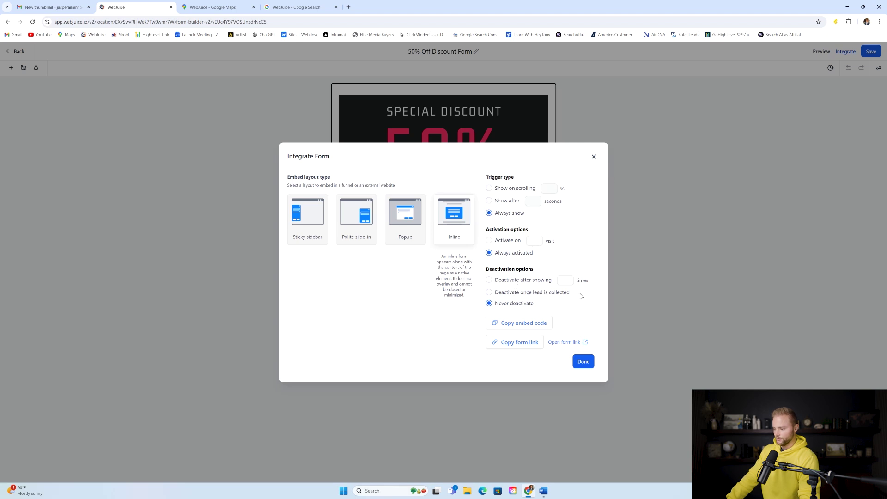
left_click(537, 243)
type("1")
left_click(489, 240)
left_click(584, 362)
left_click(868, 51)
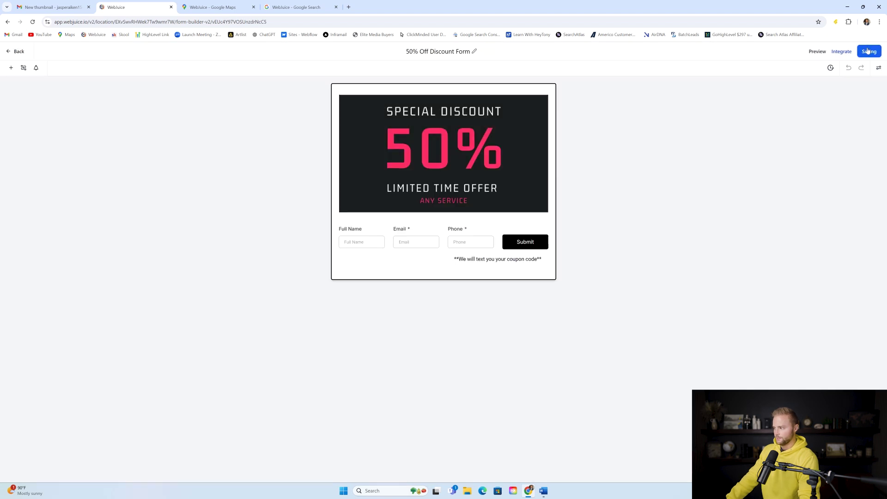
left_click(19, 52)
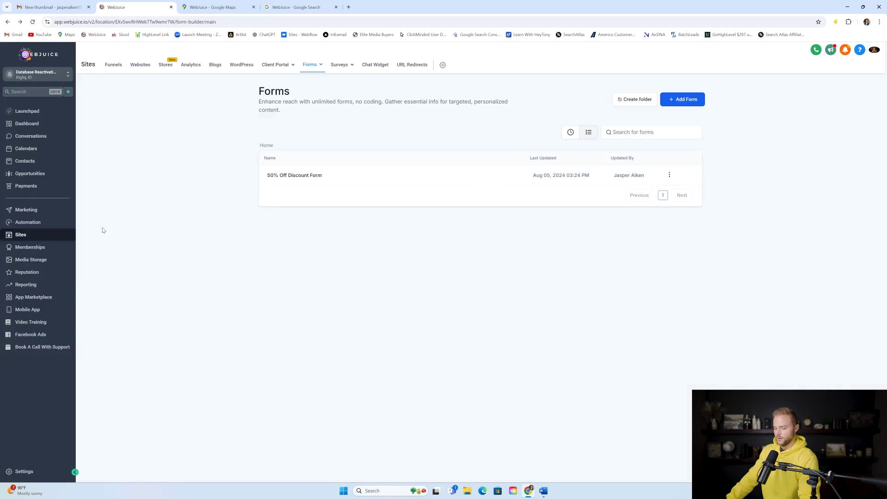
Open the Golf Course Template Copy Home page popup and delete the old discount image
left_click(140, 64)
left_click(297, 170)
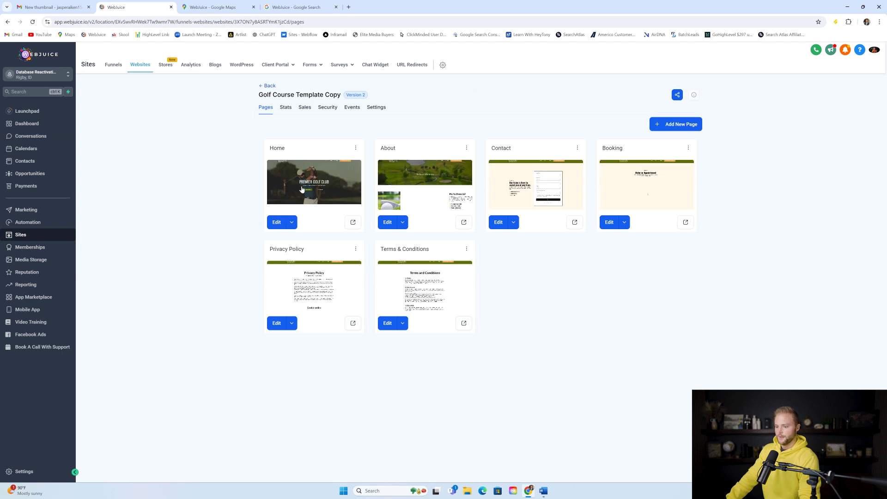
left_click(301, 188)
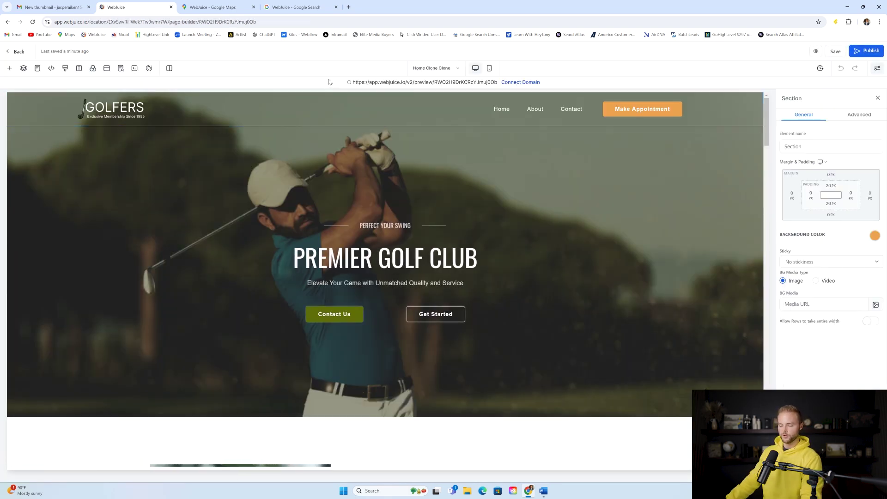
left_click(107, 68)
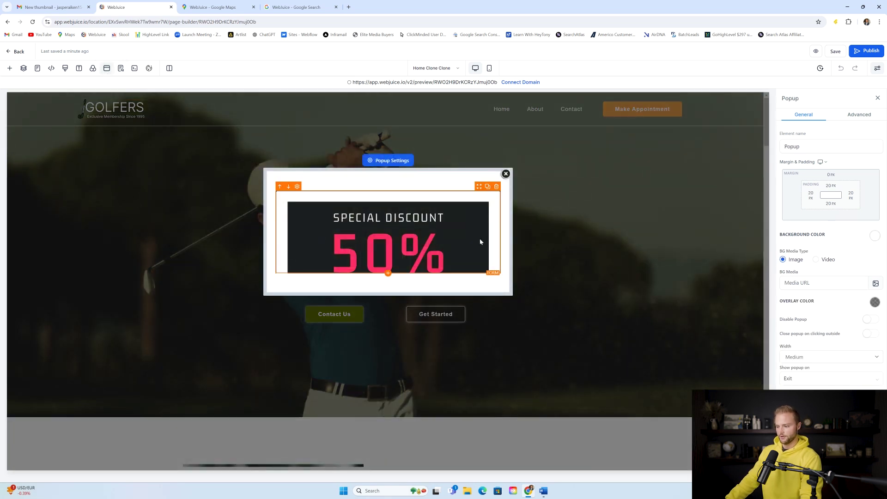
left_click(496, 186)
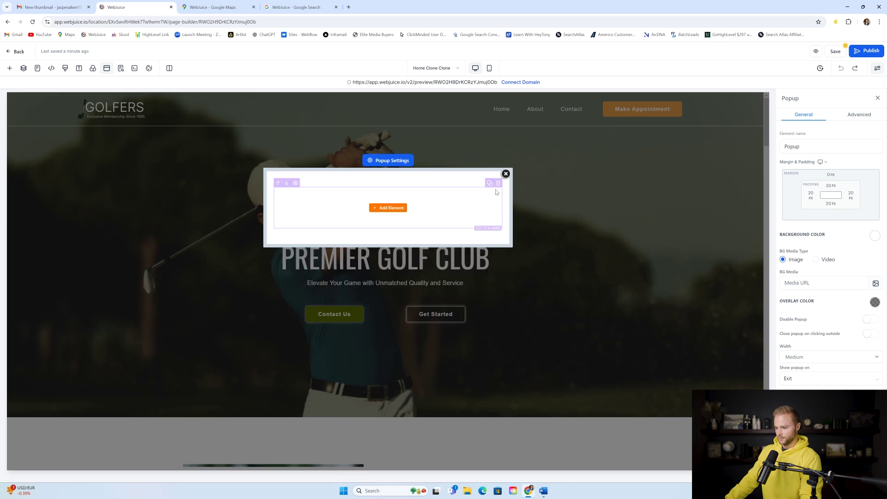
Place the 50% Off Discount Form in the popup, set Show popup on to Delay, and save
left_click(391, 215)
left_click_drag(42, 254, 357, 230)
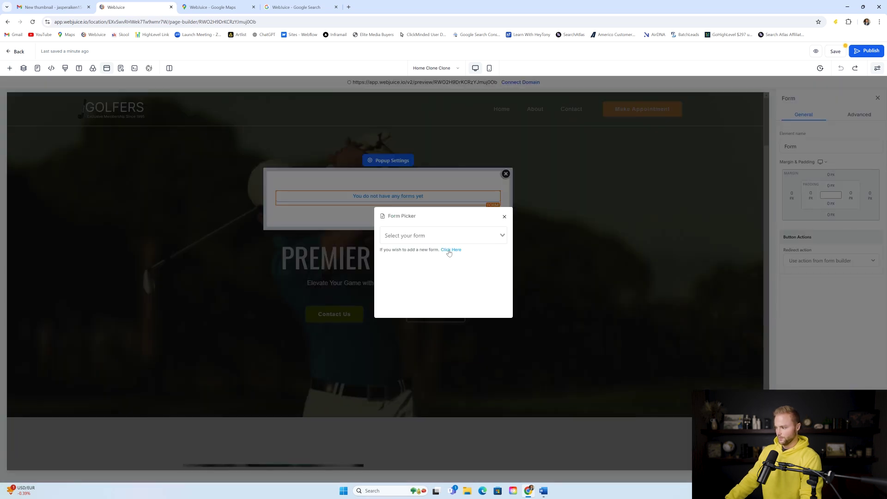
left_click(436, 235)
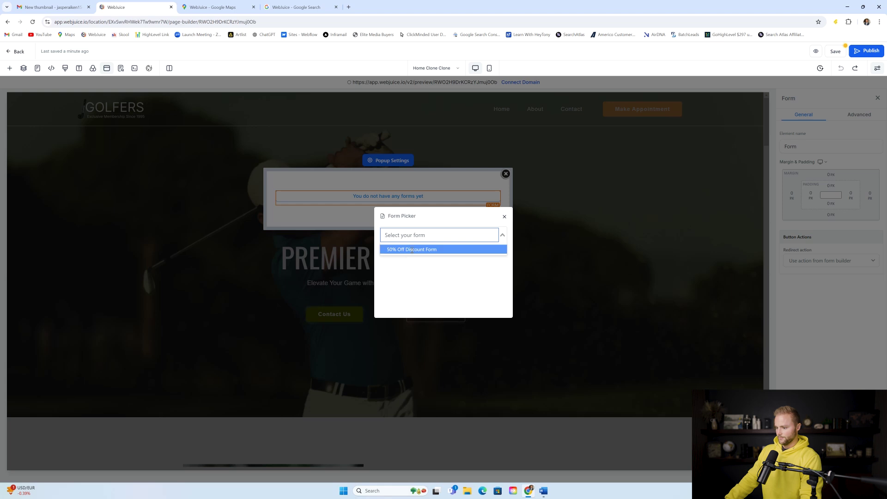
left_click(405, 249)
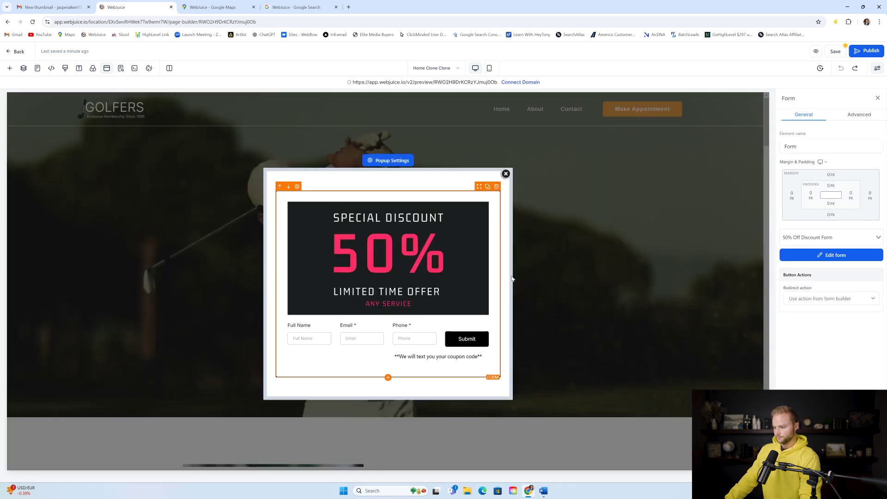
left_click(386, 160)
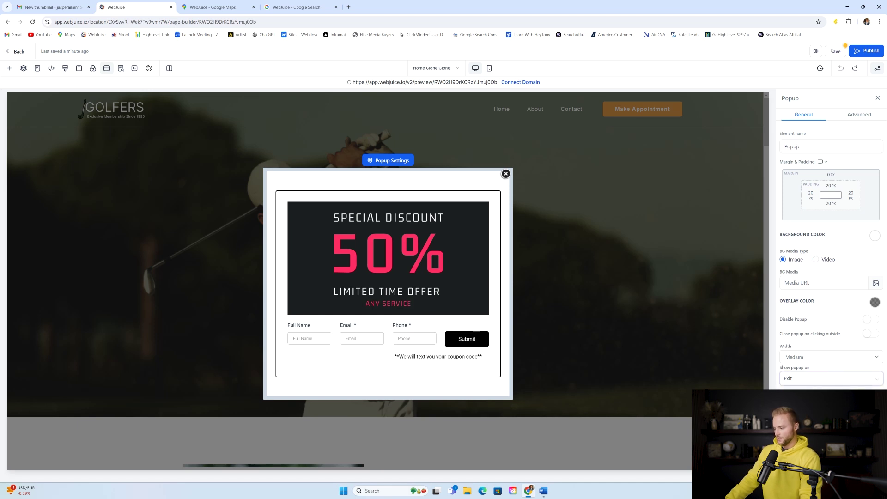
left_click(830, 379)
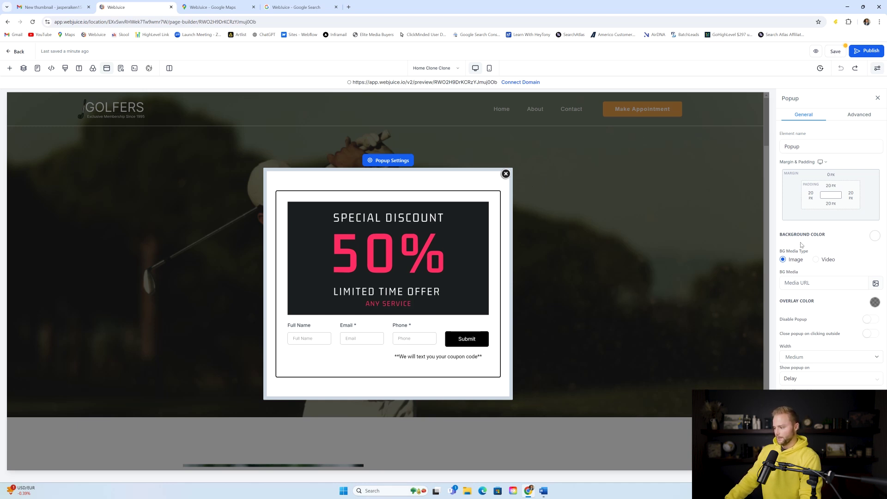
left_click(836, 52)
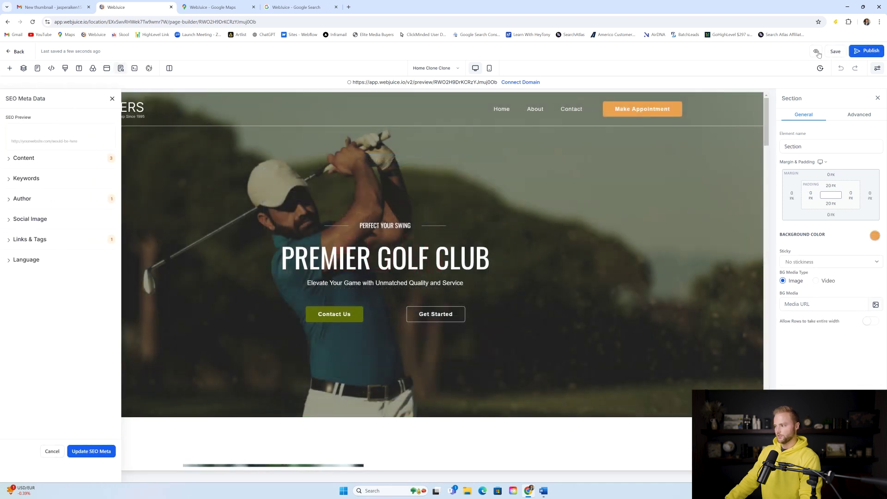
Preview the Home page, check the discount popup's Full Name field, and close it
left_click(816, 52)
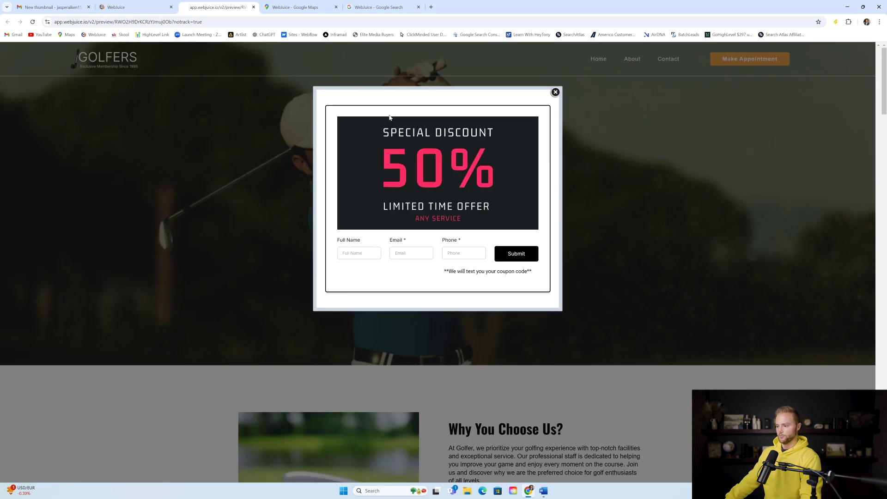
left_click(348, 254)
left_click(555, 92)
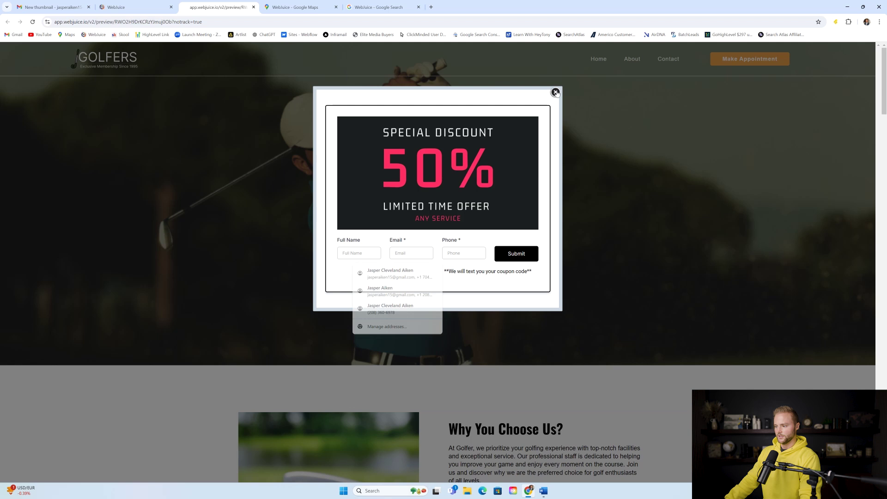
Return to the builder, dismiss the SEO Meta Data panel, and go back to the pages list
left_click(134, 7)
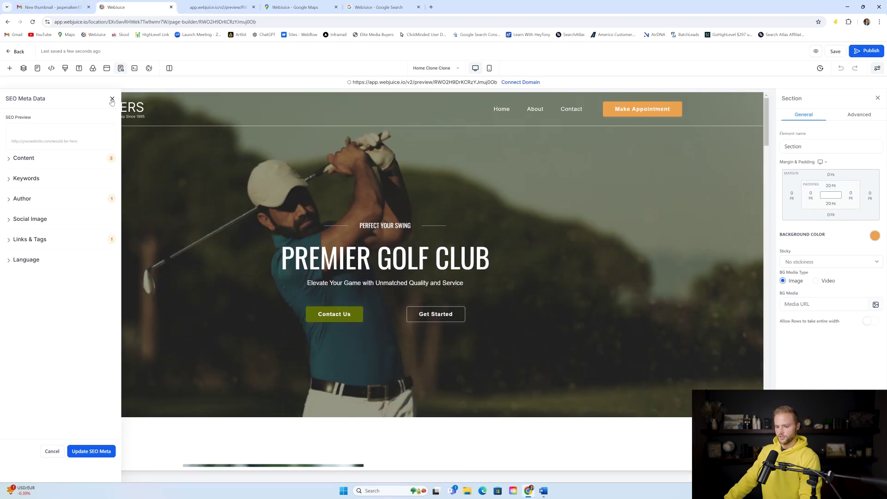
left_click(112, 98)
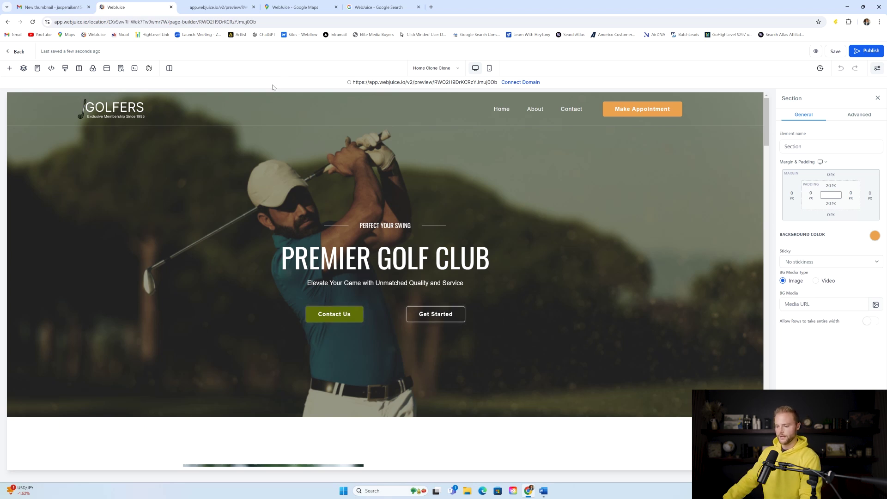
left_click(19, 51)
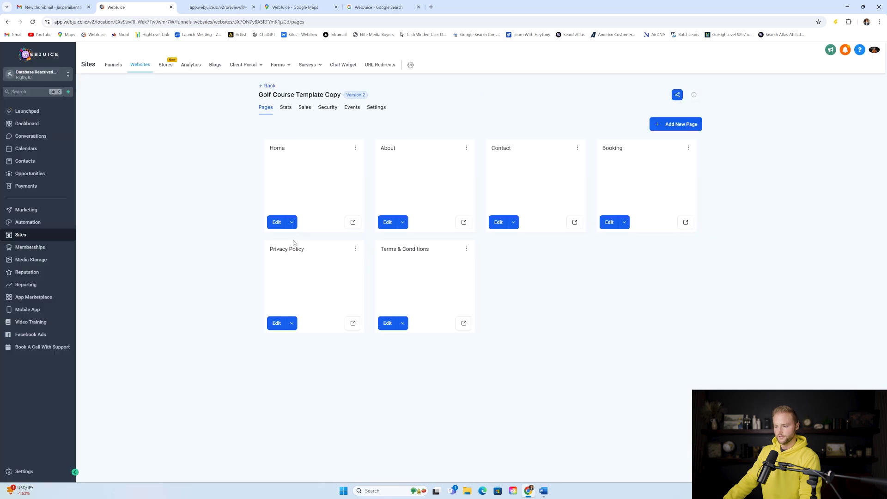